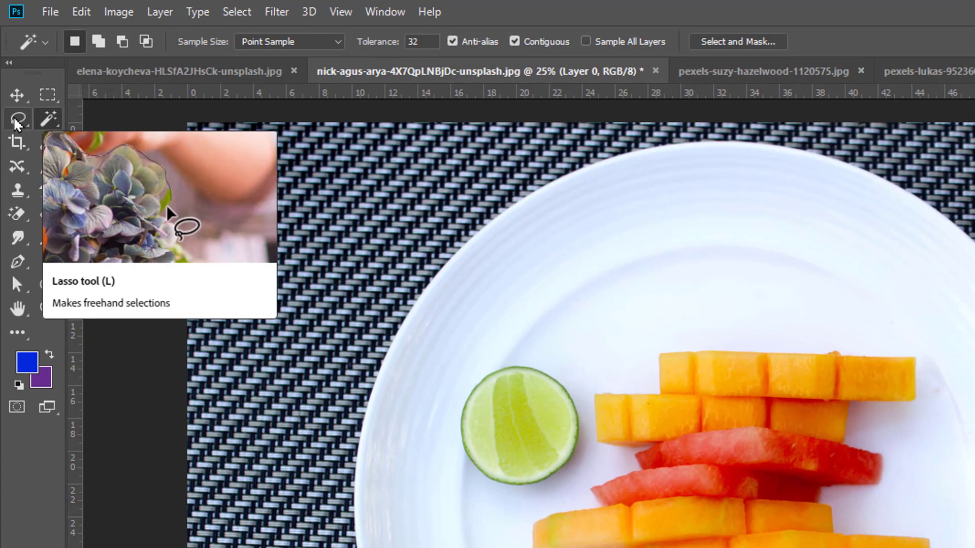
Step: Trace a freehand selection around the rim of the white plate with the Lasso Tool
left_click(9, 67)
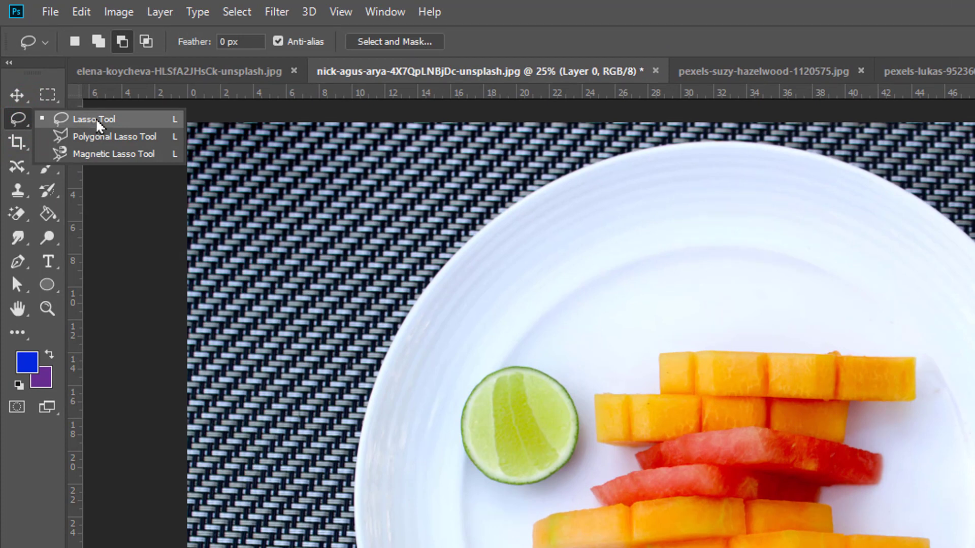
left_click(14, 124)
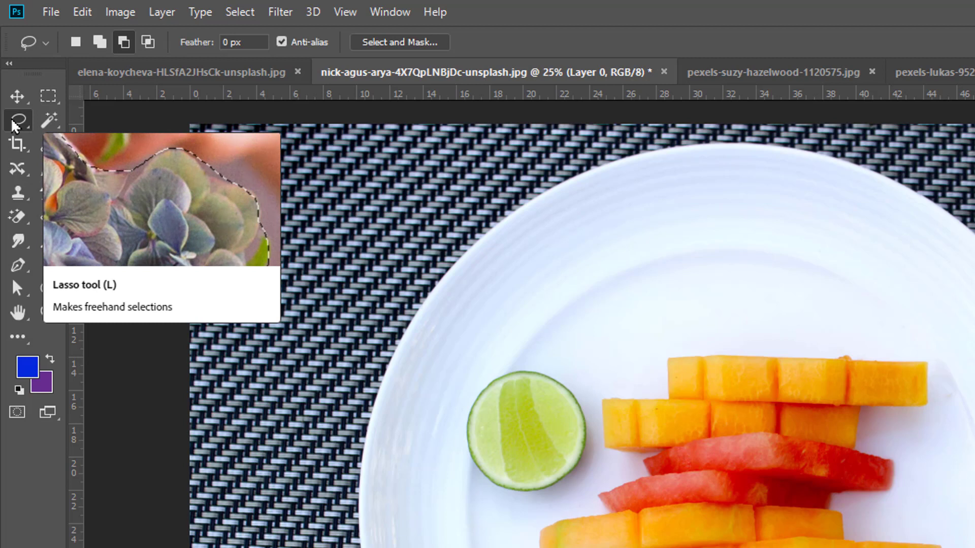
left_click(15, 123)
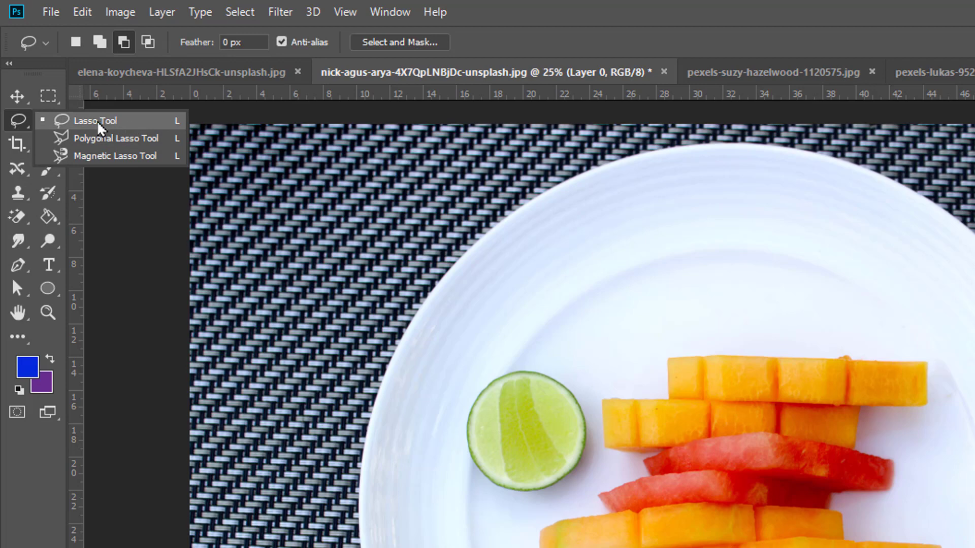
left_click(96, 120)
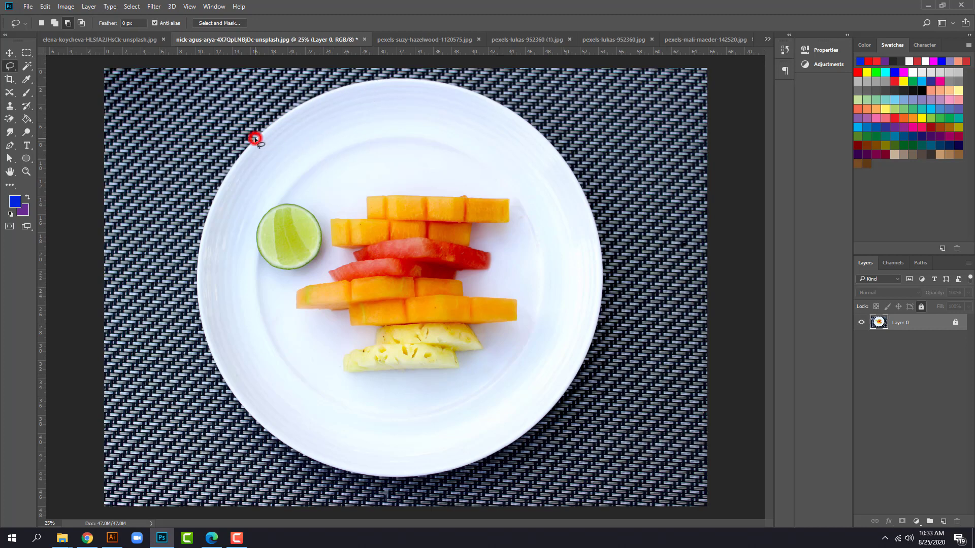
left_click_drag(255, 138, 278, 119)
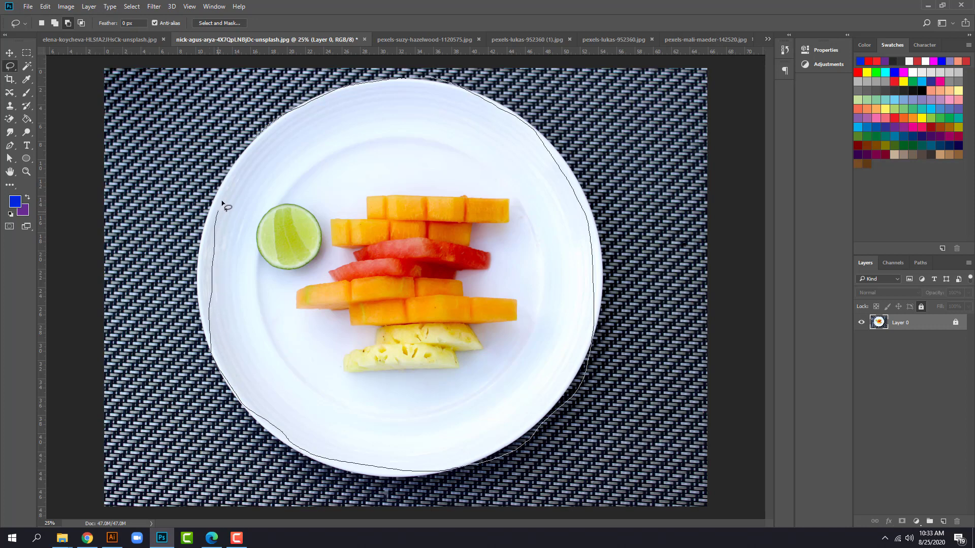
left_click_drag(257, 137, 257, 135)
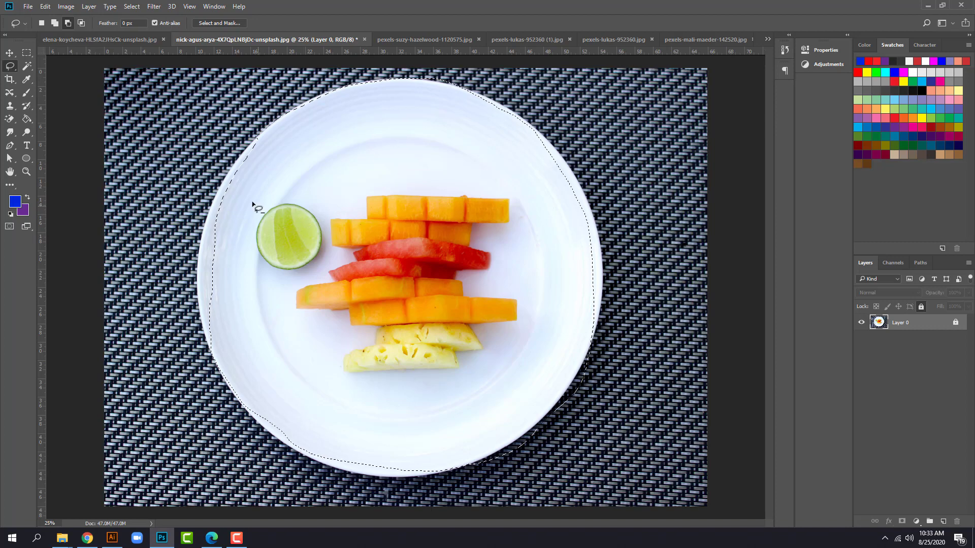
Step: Add the missed strip along the plate's upper-left rim to the lasso selection
scroll(249, 200, "up", 5)
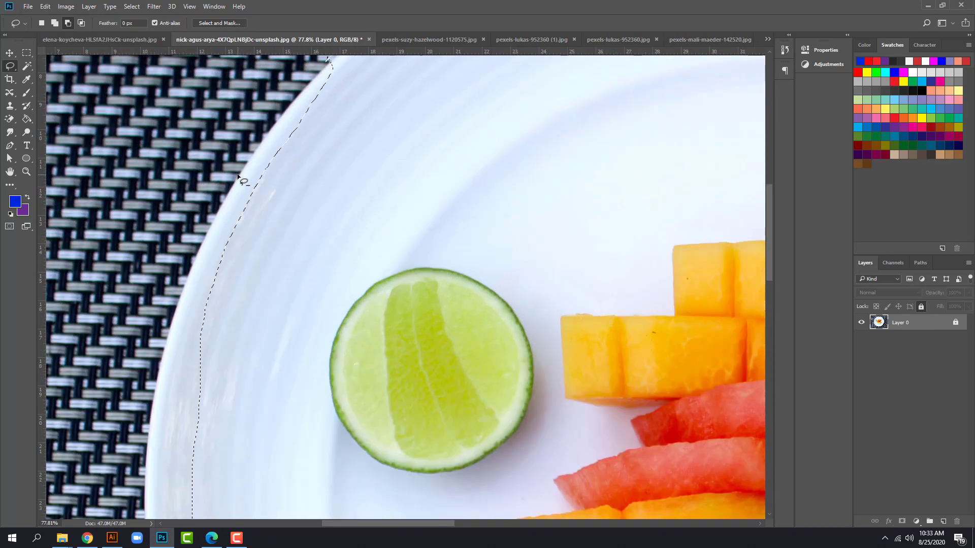
mouse_move(409, 165)
left_mouse_down()
mouse_move(376, 276)
mouse_move(395, 252)
mouse_move(394, 228)
left_mouse_up()
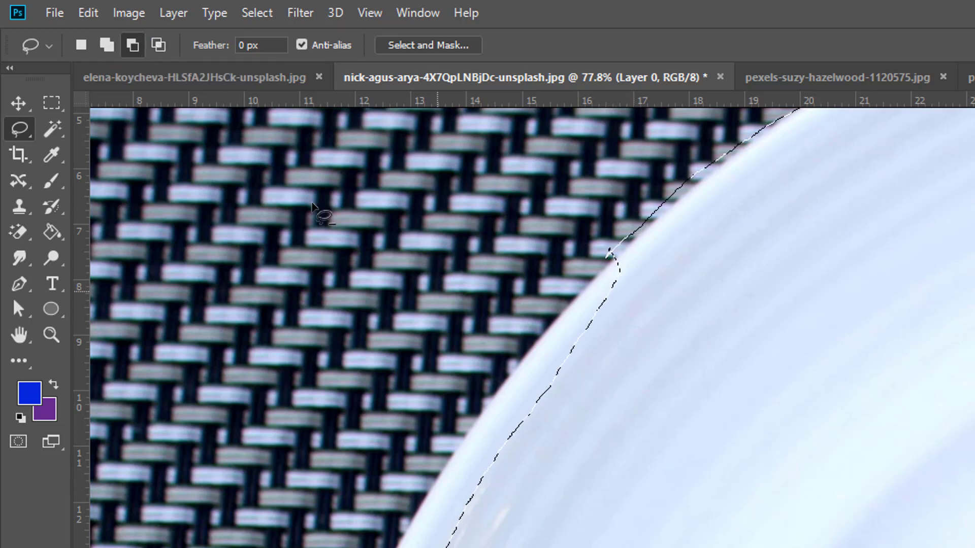
key("shift")
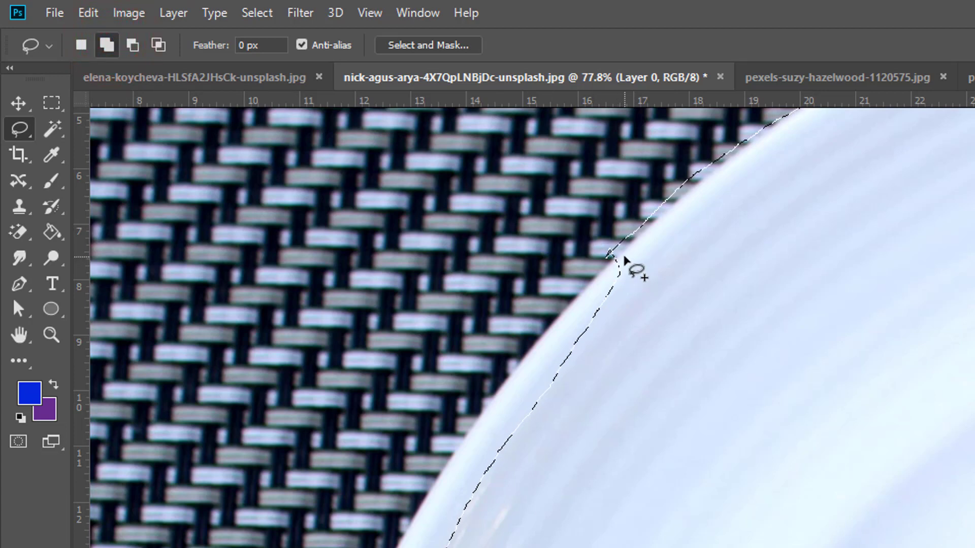
mouse_move(624, 258)
left_mouse_down()
mouse_move(554, 342)
mouse_move(535, 383)
mouse_move(538, 413)
mouse_move(589, 410)
mouse_move(662, 319)
mouse_move(653, 280)
mouse_move(618, 259)
mouse_move(572, 296)
mouse_move(498, 413)
mouse_move(485, 451)
mouse_move(511, 458)
left_mouse_up()
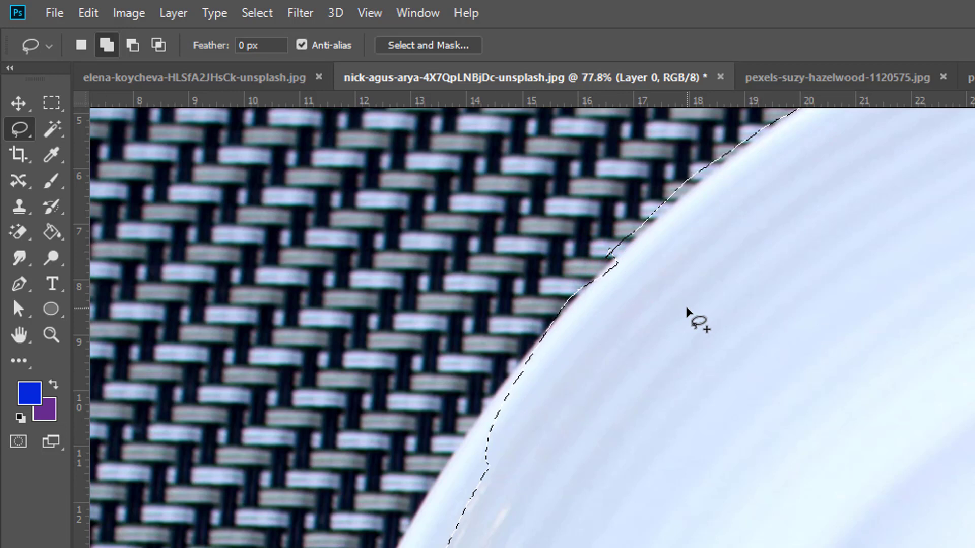
left_click(81, 45)
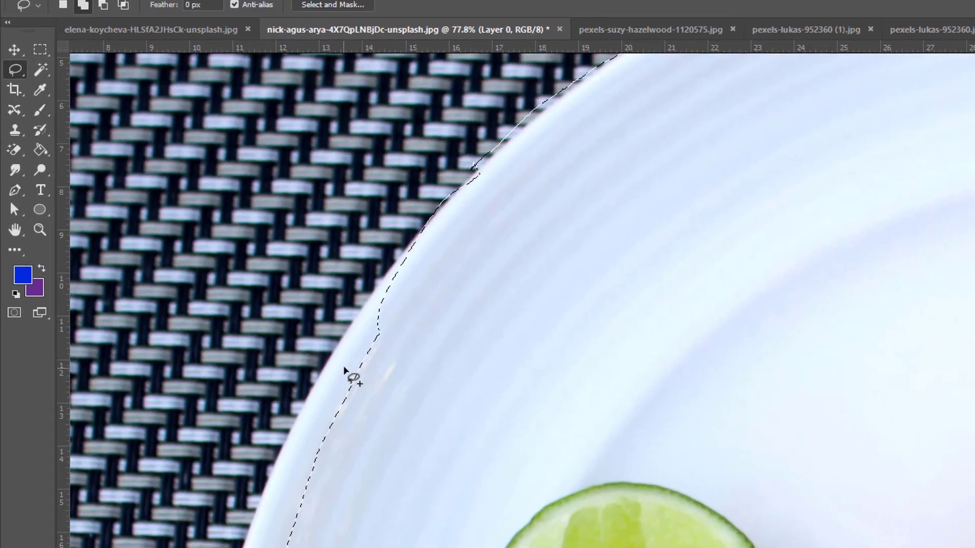
mouse_move(343, 368)
left_mouse_down()
mouse_move(398, 294)
mouse_move(307, 505)
mouse_move(327, 393)
mouse_move(356, 362)
left_mouse_up()
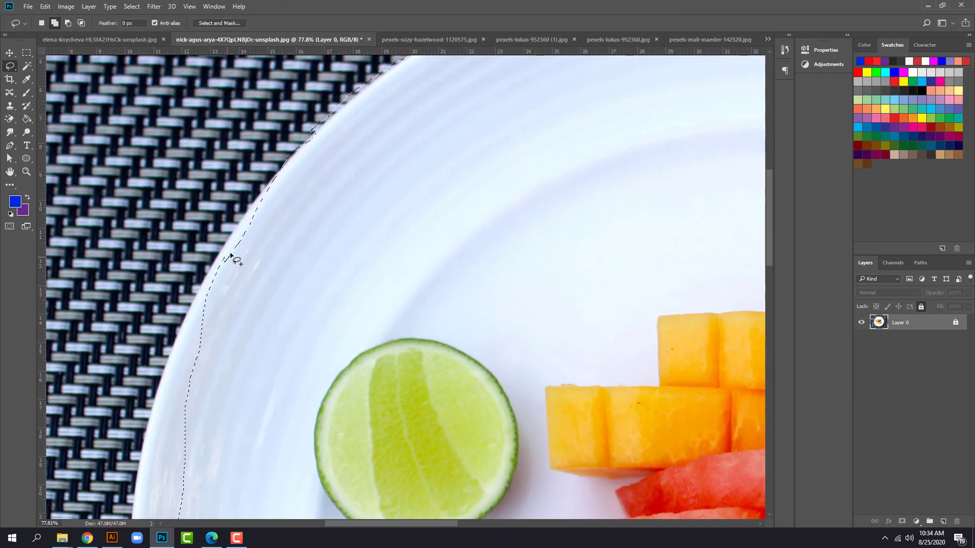
Step: Extend the selection outward to the plate's left edge, continuing down past the lime
mouse_move(253, 216)
left_mouse_down()
mouse_move(194, 303)
mouse_move(159, 405)
left_mouse_up()
mouse_move(159, 460)
left_mouse_down()
mouse_move(264, 362)
mouse_move(284, 276)
left_mouse_up()
scroll(334, 288, "down", 3)
scroll(347, 262, "down", 9)
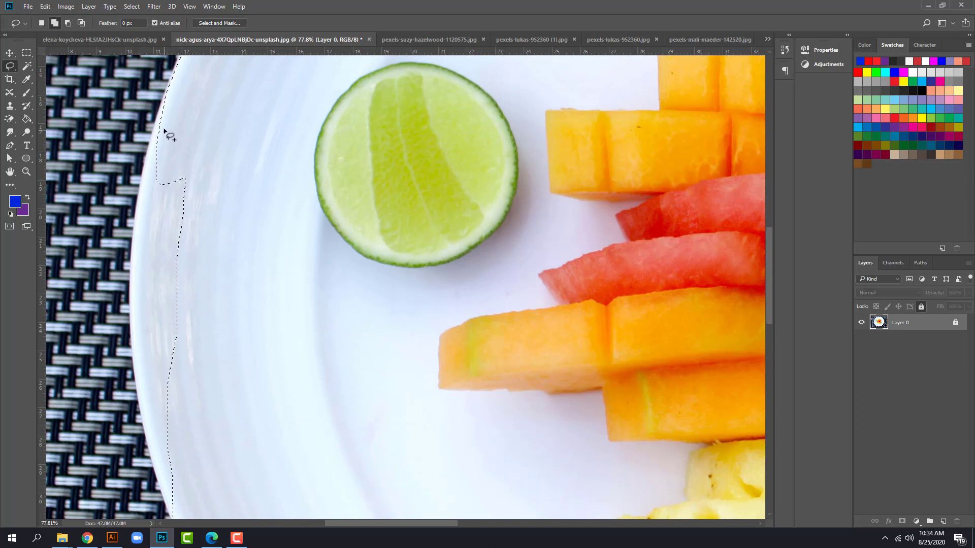
mouse_move(162, 129)
left_mouse_down()
mouse_move(136, 180)
mouse_move(128, 297)
mouse_move(152, 355)
mouse_move(184, 392)
mouse_move(232, 219)
mouse_move(240, 136)
left_mouse_up()
mouse_move(133, 314)
left_mouse_down()
mouse_move(146, 426)
mouse_move(165, 477)
mouse_move(181, 475)
mouse_move(195, 346)
left_mouse_up()
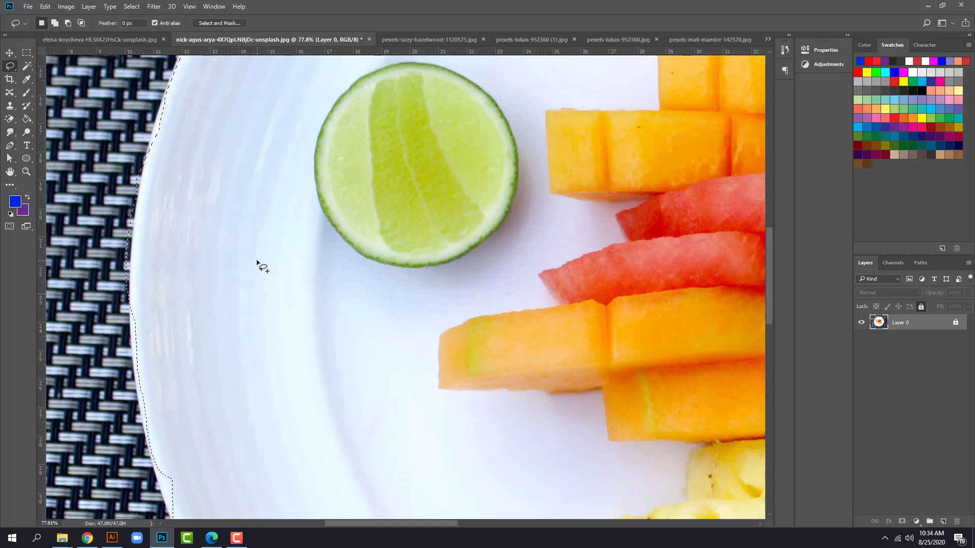
Step: Subtract the woven mat area outside the plate's lower-right rim from the selection
scroll(269, 260, "down", 5)
scroll(271, 260, "down", 3)
scroll(279, 266, "down", 2)
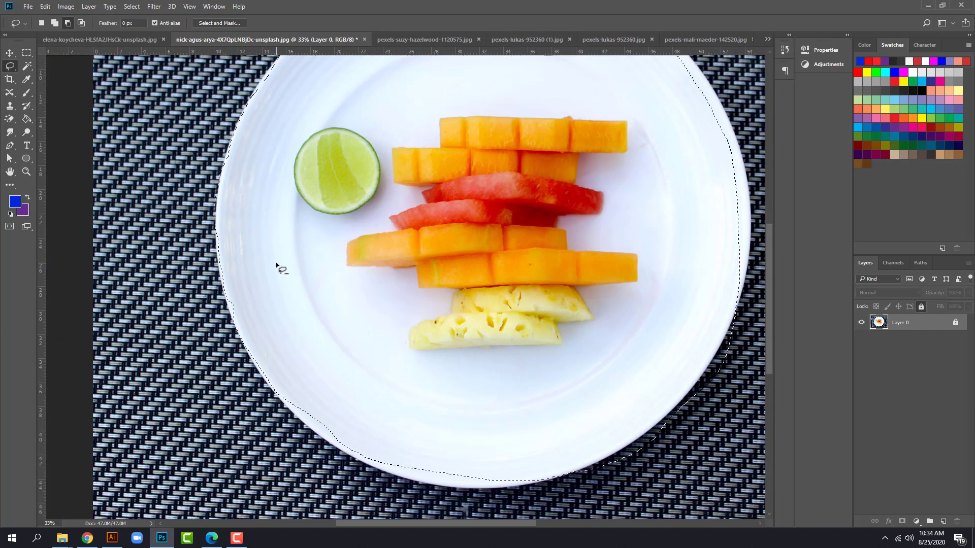
left_click_drag(604, 246, 414, 252)
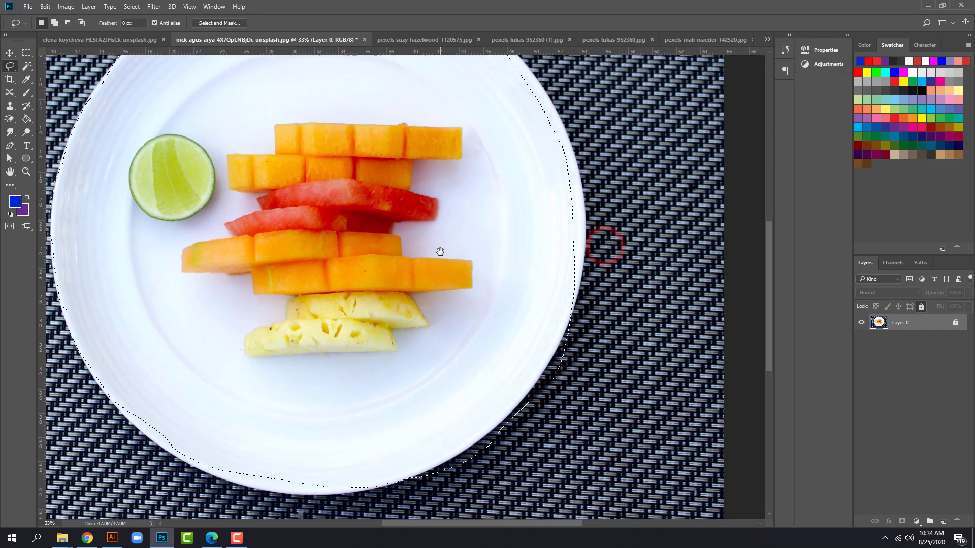
scroll(575, 391, "up", 7)
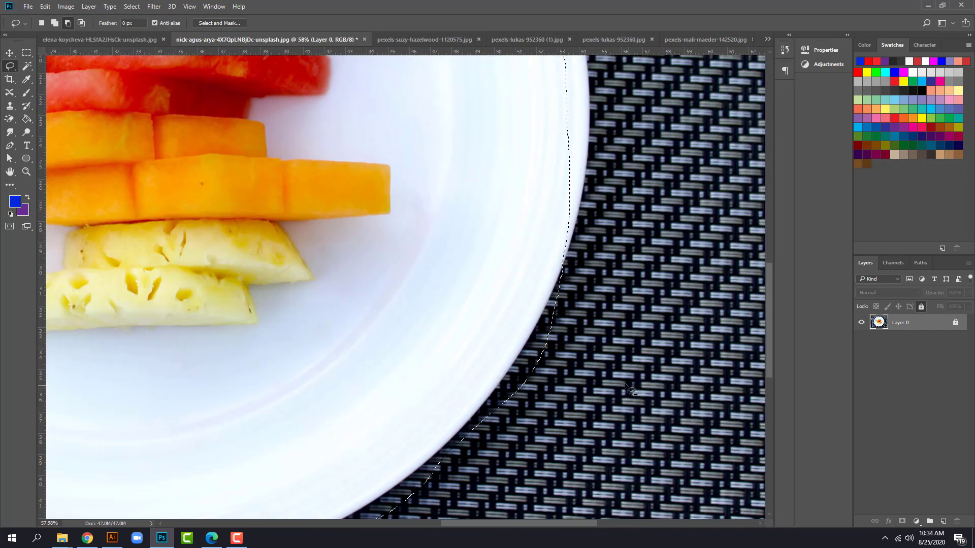
scroll(521, 325, "down", 4)
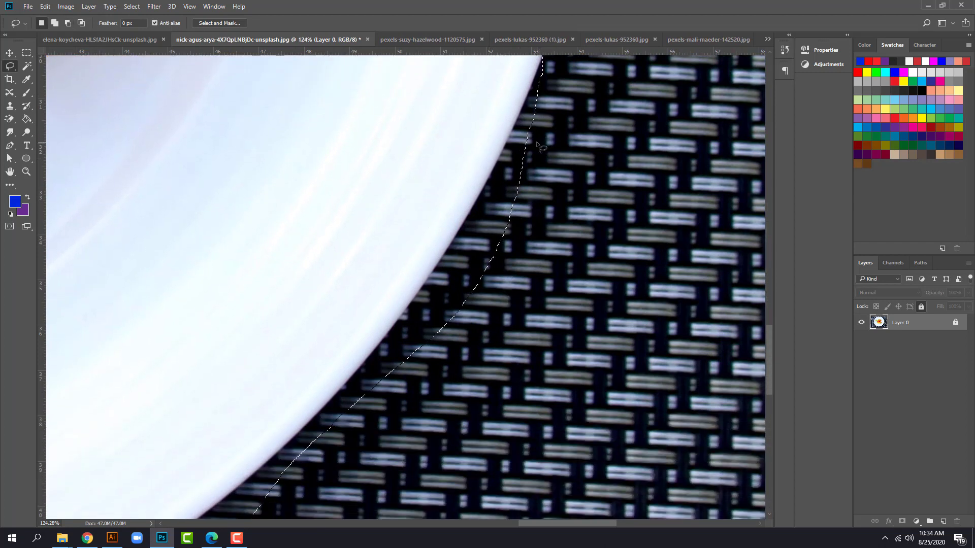
left_click(76, 25)
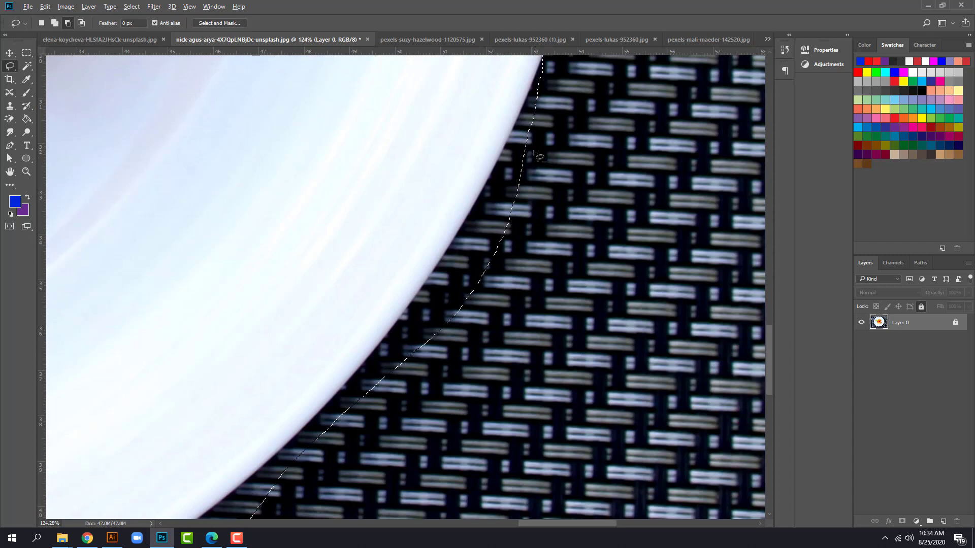
mouse_move(539, 98)
left_mouse_down()
mouse_move(425, 311)
mouse_move(424, 363)
mouse_move(522, 266)
mouse_move(579, 104)
left_mouse_up()
mouse_move(442, 303)
left_mouse_down()
mouse_move(341, 413)
mouse_move(412, 350)
left_mouse_up()
mouse_move(355, 406)
left_mouse_down()
mouse_move(390, 333)
mouse_move(464, 295)
left_mouse_up()
Step: Intersect the plate selection with freehand lassoed areas, keeping only a region over the right part of the fruit
key("ctrl+0")
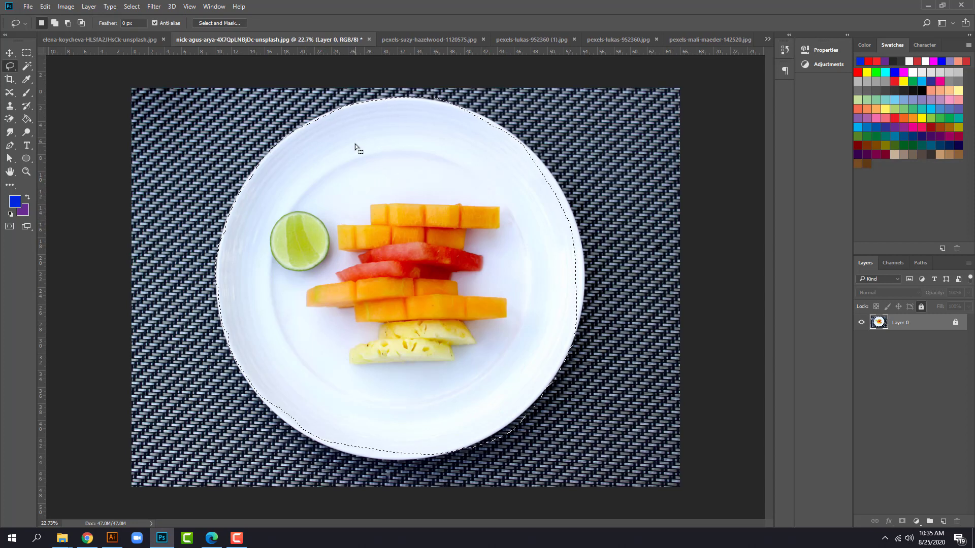
key("alt+shift")
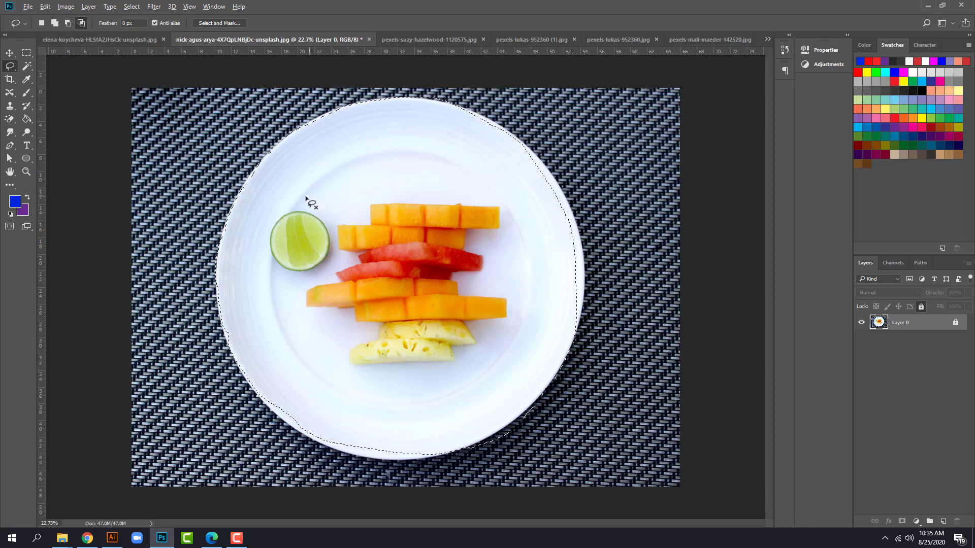
mouse_move(273, 214)
left_mouse_down()
mouse_move(389, 179)
mouse_move(497, 211)
mouse_move(509, 229)
mouse_move(515, 293)
mouse_move(500, 347)
mouse_move(459, 402)
mouse_move(402, 418)
mouse_move(324, 383)
mouse_move(279, 325)
mouse_move(271, 212)
left_mouse_up()
left_click_drag(299, 294, 295, 297)
Step: Switch to Microsoft Edge, view the Rocksvector channel's Adobe Photoshop CC 2018 playlist, and return to Photoshop
left_click(212, 538)
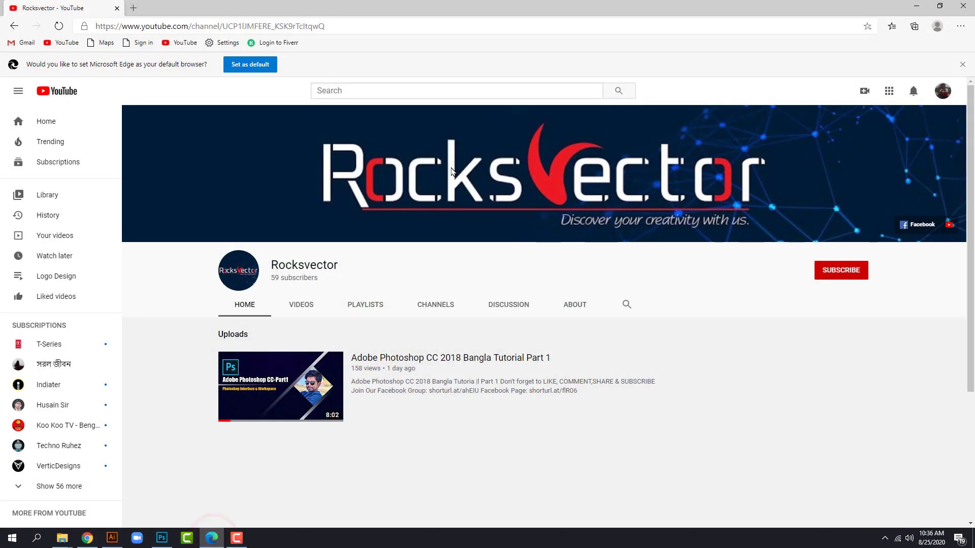
left_click(365, 304)
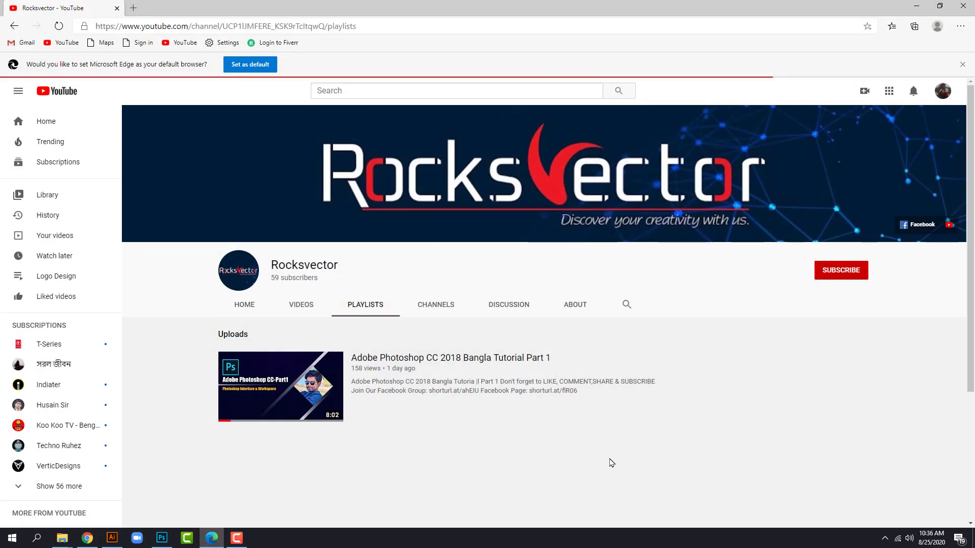
left_click(305, 373)
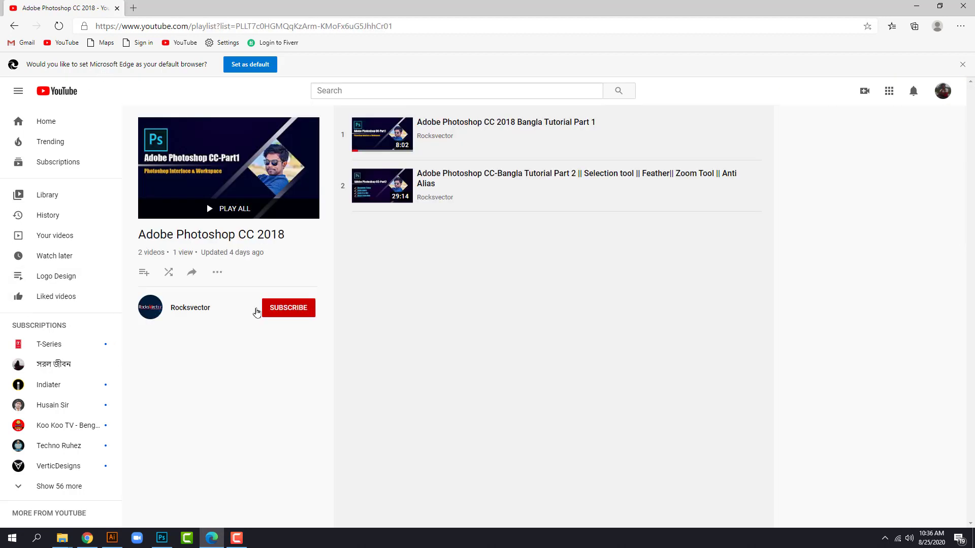
left_click(918, 6)
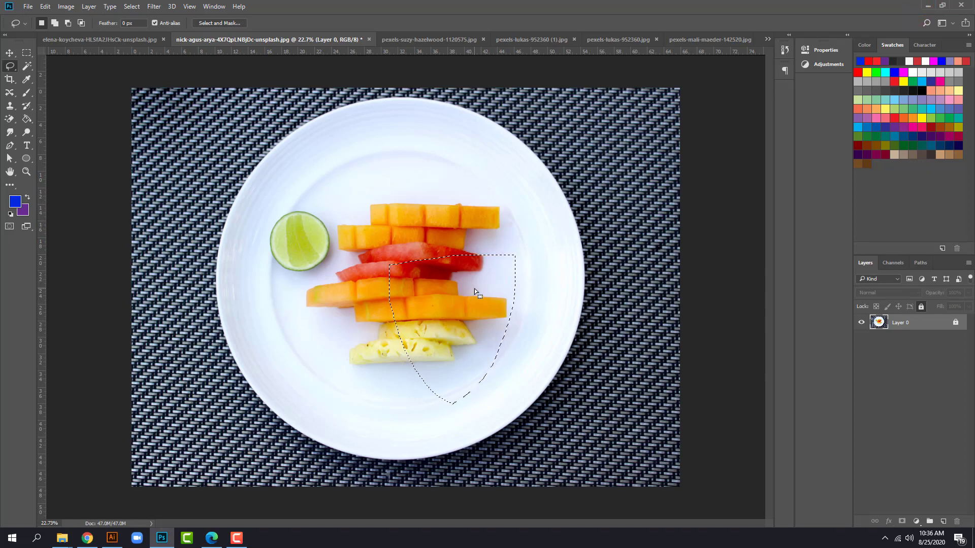
Step: Try to copy the selected area of the locked Layer 0 to a new layer
right_click(429, 262)
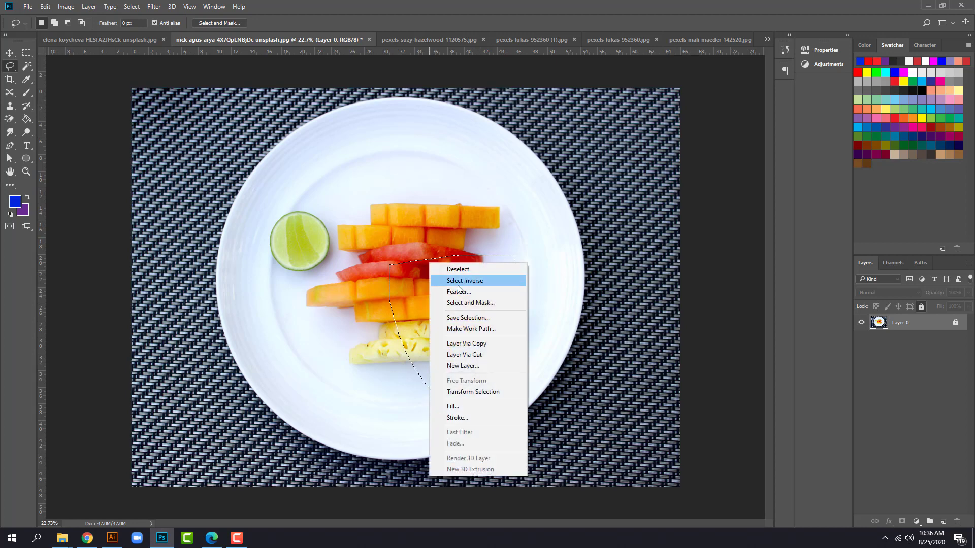
left_click(492, 345)
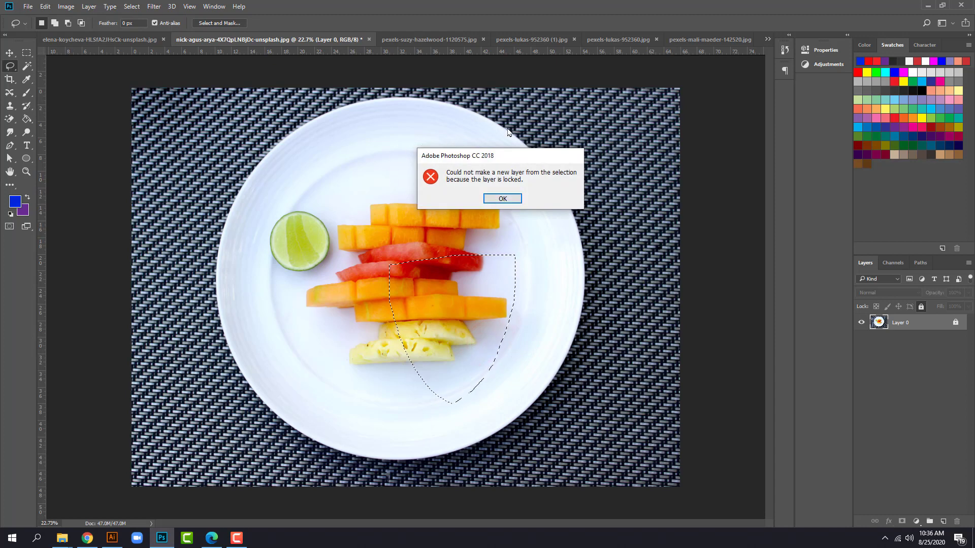
left_click(504, 201)
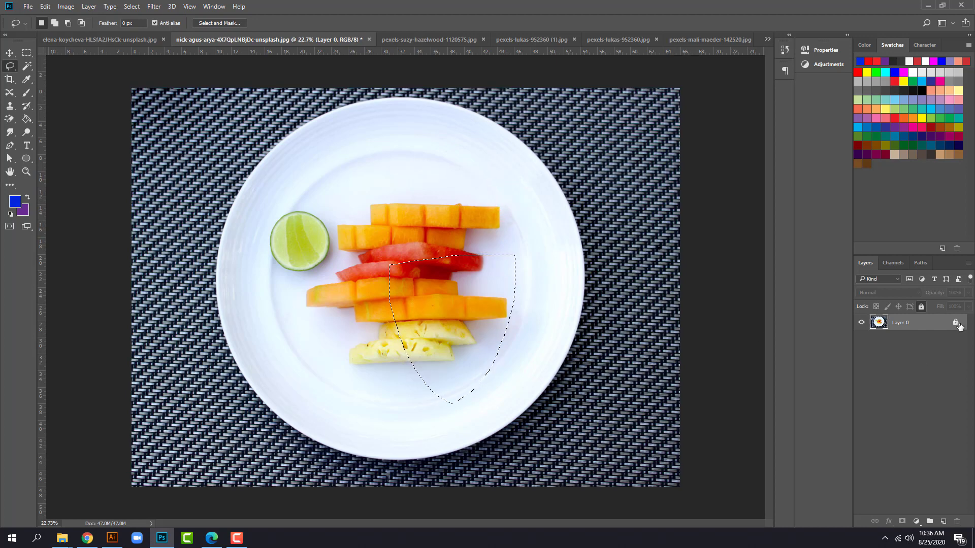
Step: Unlock Layer 0 and copy the selected area to a new layer, hiding Layer 0 to isolate the copy
left_click(955, 324)
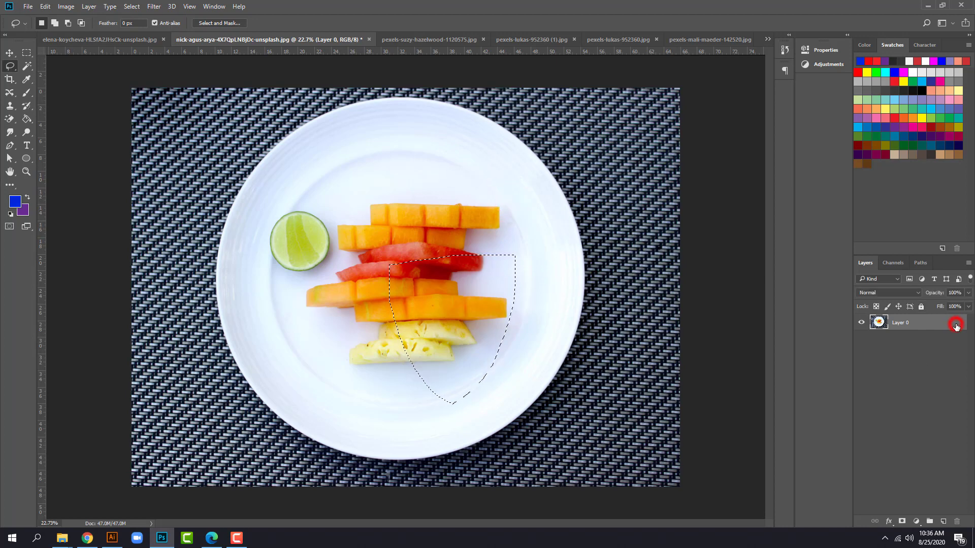
right_click(415, 275)
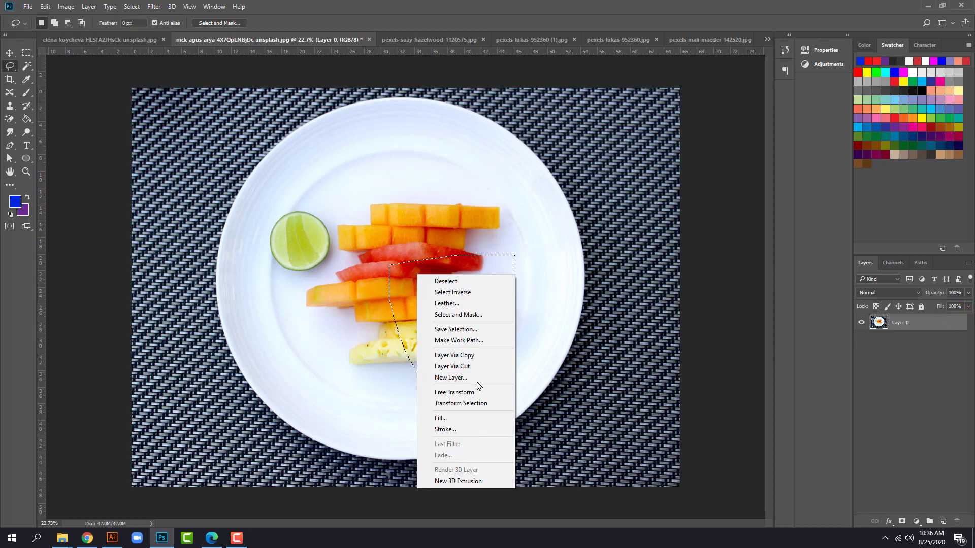
left_click(479, 356)
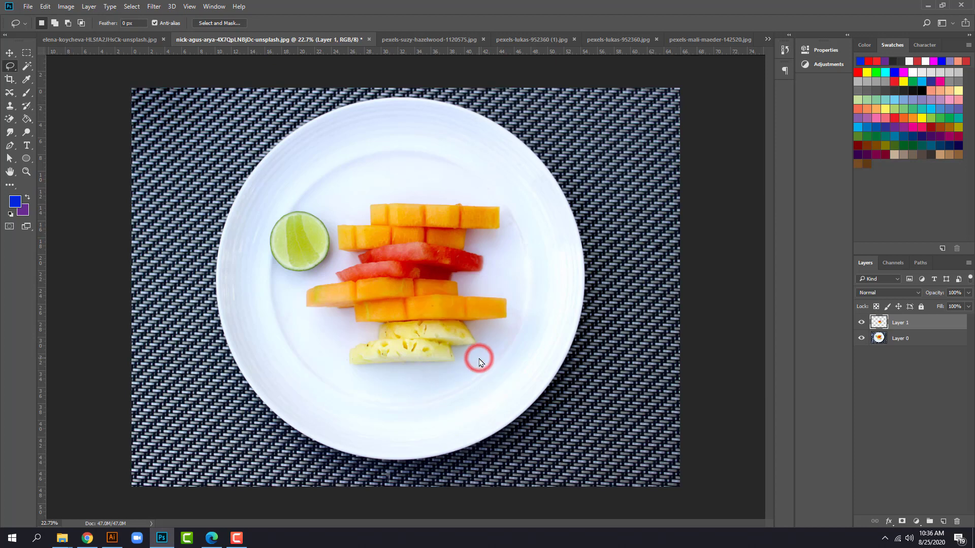
left_click(861, 340)
Step: Delete the copied Layer 1 and make Layer 0 visible again
left_click(913, 322)
key("Delete")
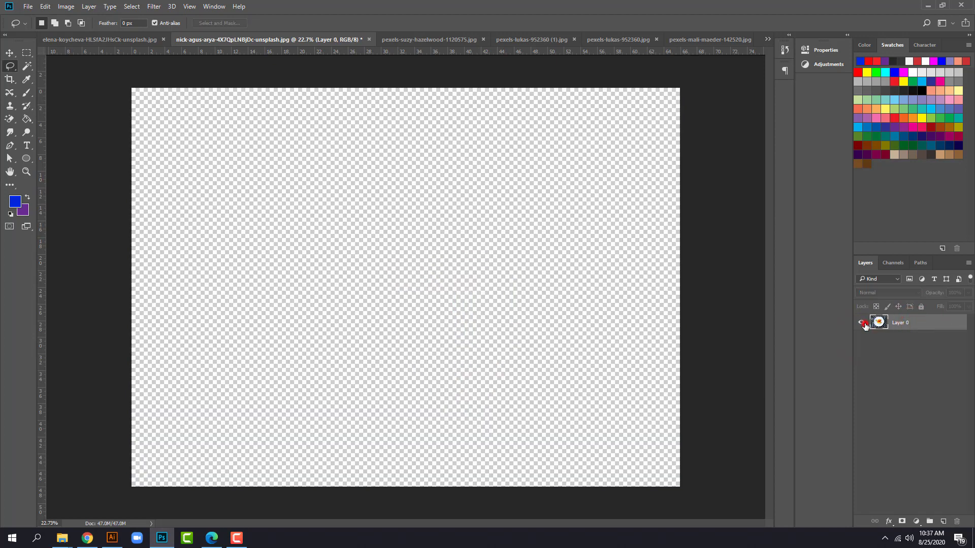
left_click(861, 323)
Step: Lasso a freehand area around the stacked fruit and move it to a new layer with Layer Via Cut
mouse_move(326, 210)
left_mouse_down()
mouse_move(457, 363)
mouse_move(320, 226)
left_mouse_up()
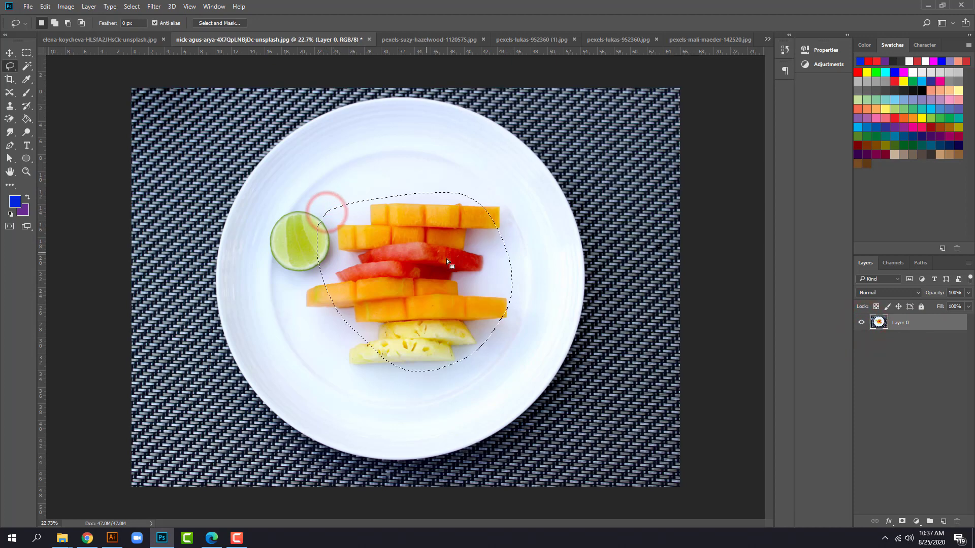
right_click(429, 239)
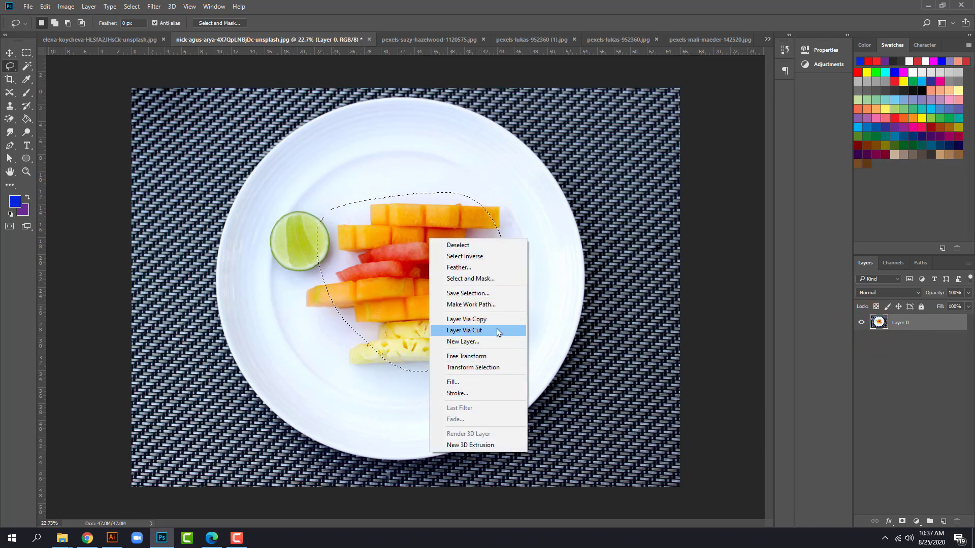
left_click(499, 335)
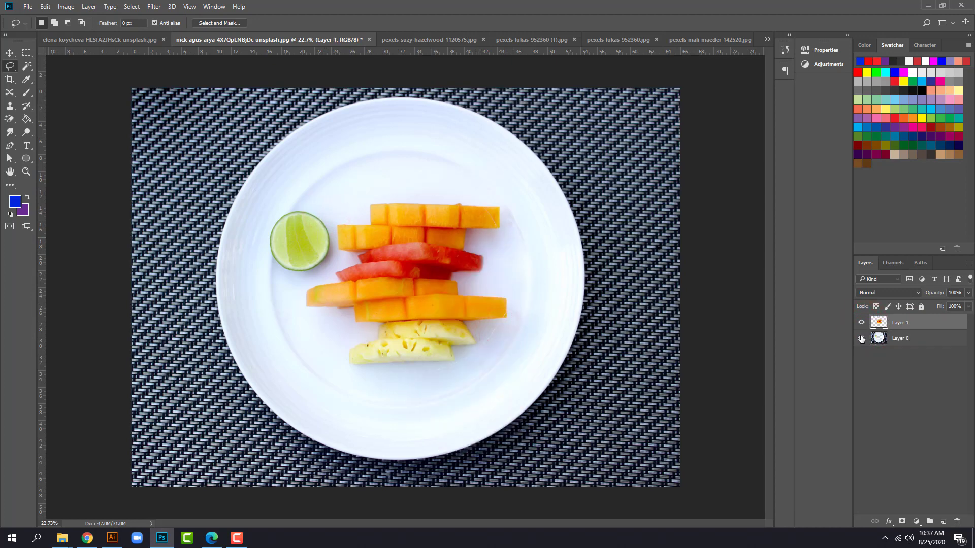
Step: Isolate Layer 1 and Layer 0 one after the other, then undo the cut to a new layer and deselect
left_click(860, 338)
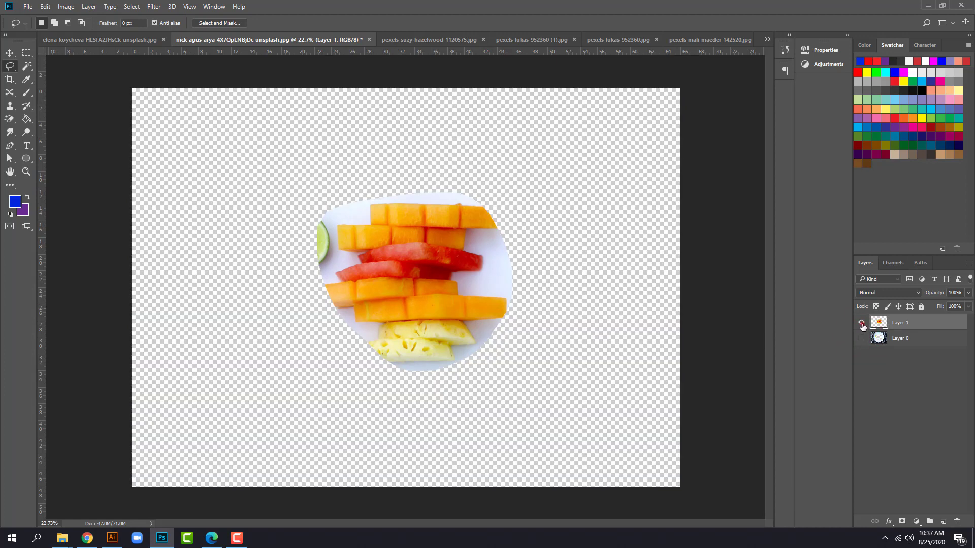
left_click(862, 323)
left_click(860, 338)
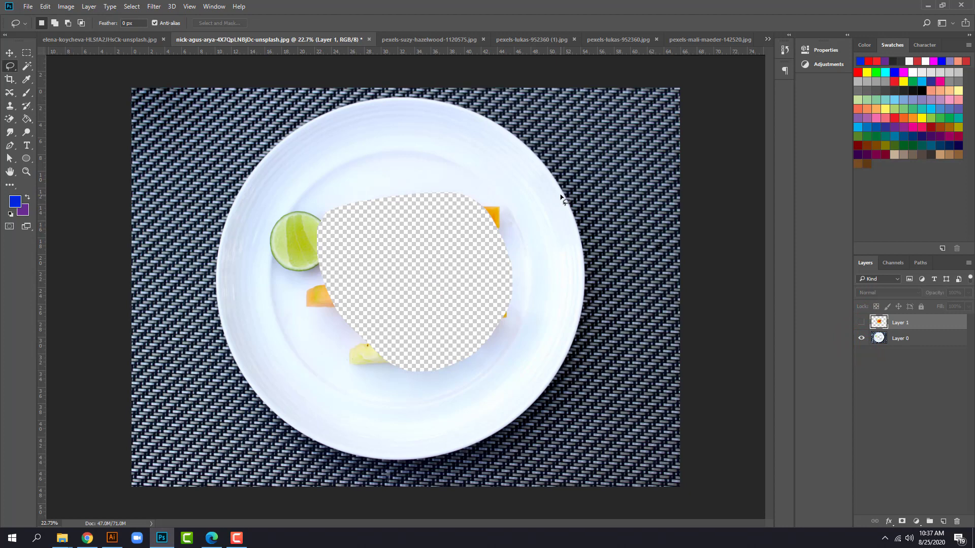
key("ctrl+z")
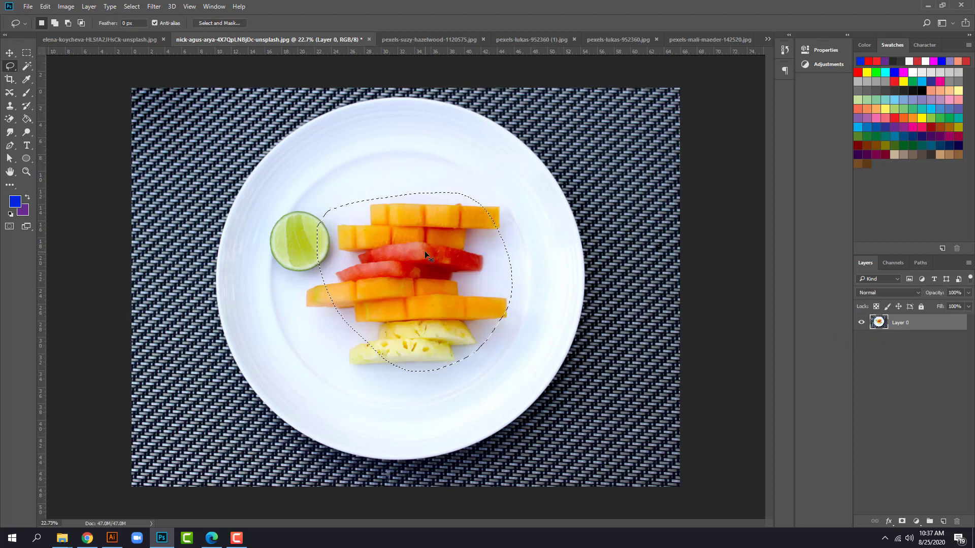
key("ctrl+d")
Step: Lasso a freehand area around the lime and fruit stack, delete its contents, and undo the deletion
mouse_move(277, 207)
left_mouse_down()
mouse_move(477, 174)
mouse_move(502, 191)
mouse_move(520, 229)
mouse_move(527, 304)
mouse_move(505, 379)
mouse_move(451, 406)
mouse_move(391, 410)
mouse_move(296, 357)
mouse_move(253, 275)
mouse_move(251, 232)
mouse_move(317, 191)
mouse_move(300, 203)
left_mouse_up()
key("Delete")
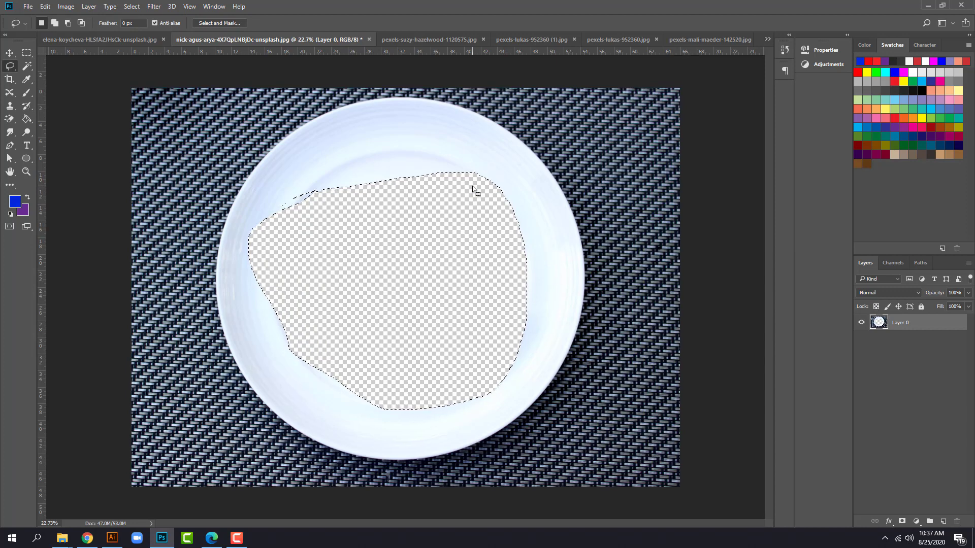
key("ctrl+z")
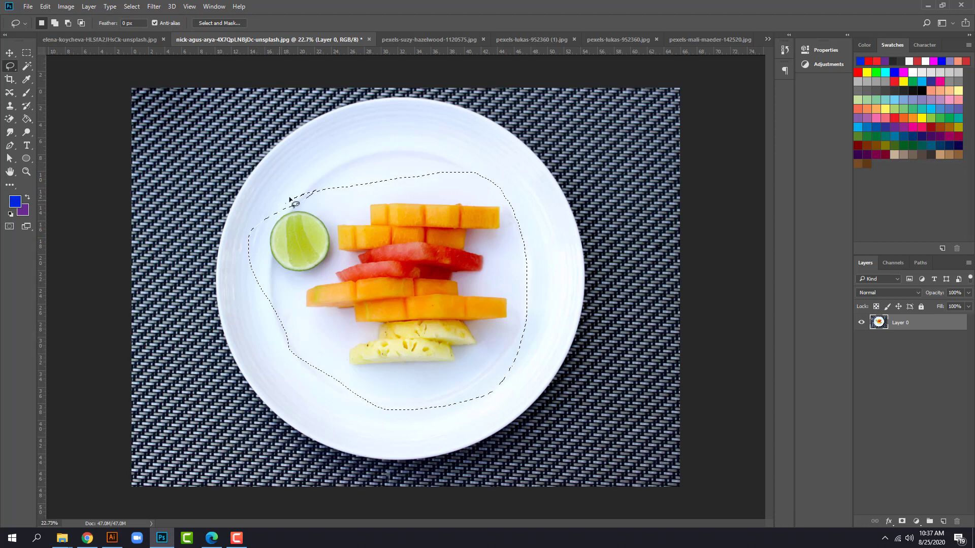
Step: Invert the freehand selection and delete everything outside the fruit area, then undo the deletion and deselect
right_click(431, 216)
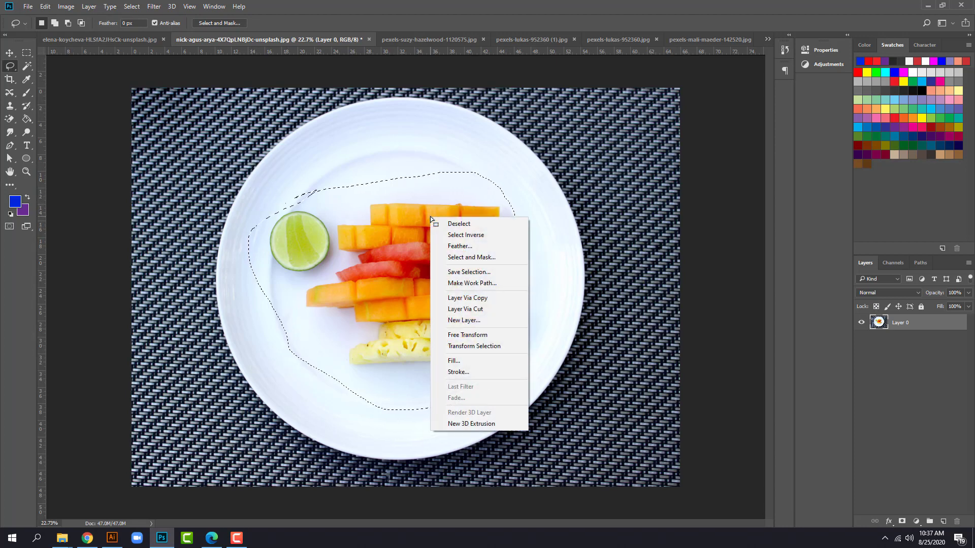
left_click(486, 235)
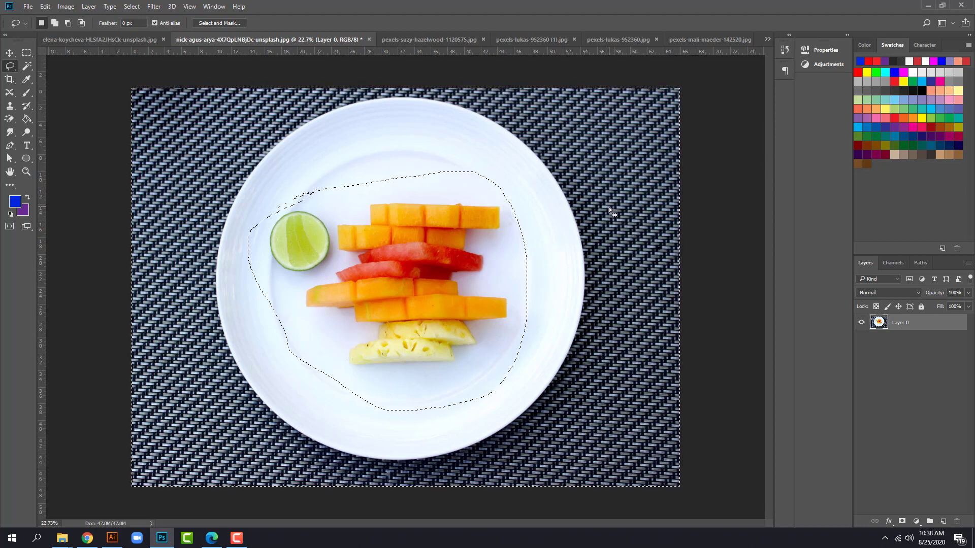
key("Delete")
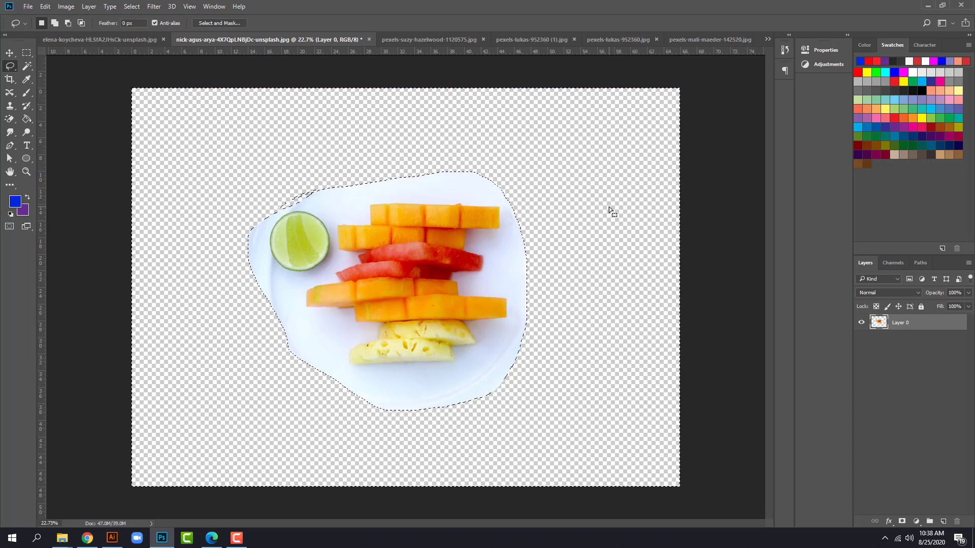
key("ctrl+z")
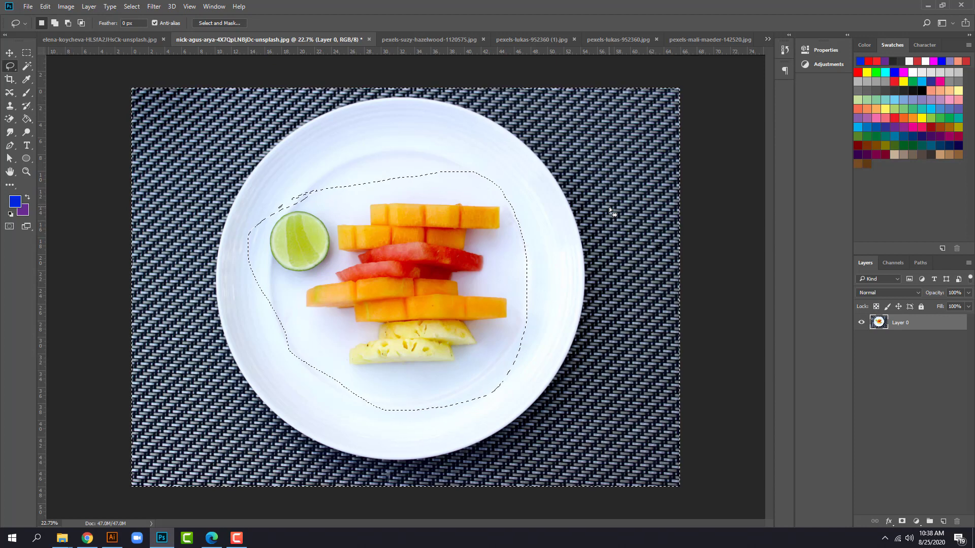
key("ctrl+d")
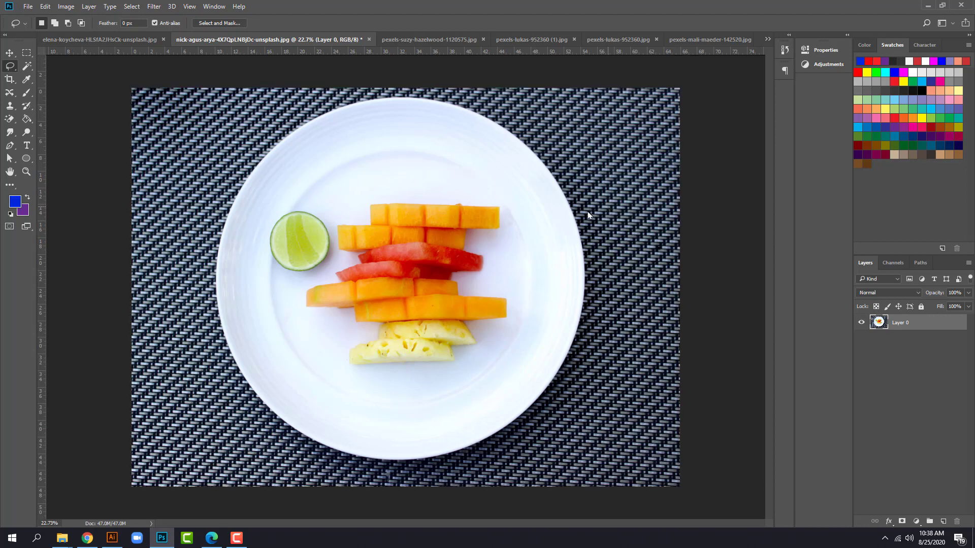
Step: Lasso a new freehand area around the lime and stacked fruit on the plate
key("ctrl+shift+s")
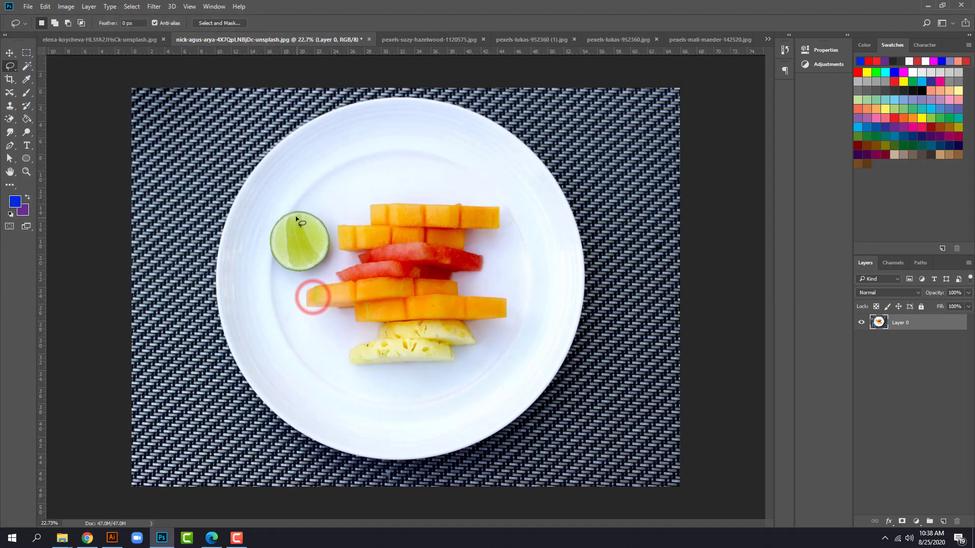
mouse_move(290, 208)
left_mouse_down()
mouse_move(332, 183)
mouse_move(453, 183)
mouse_move(510, 212)
mouse_move(515, 326)
mouse_move(398, 371)
mouse_move(301, 330)
mouse_move(269, 257)
mouse_move(297, 203)
left_mouse_up()
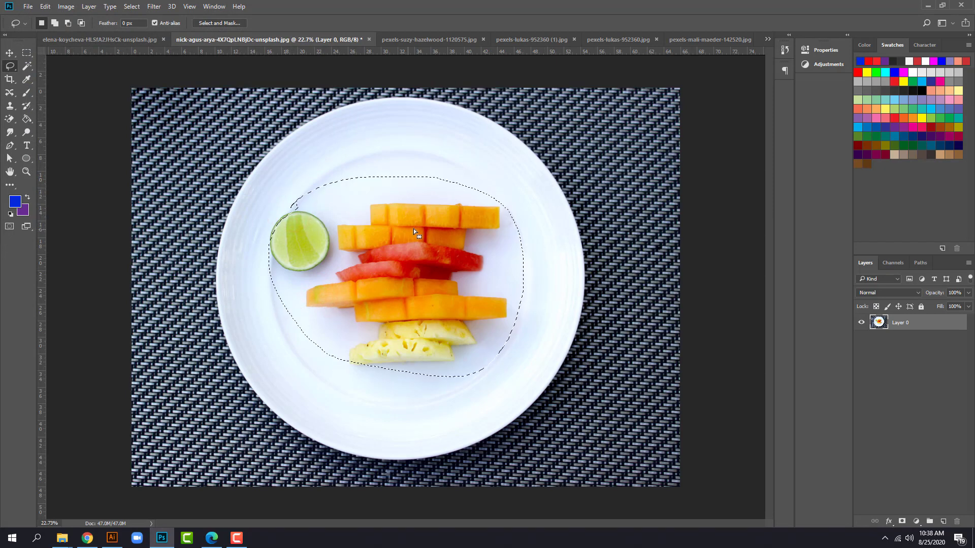
right_click(442, 224)
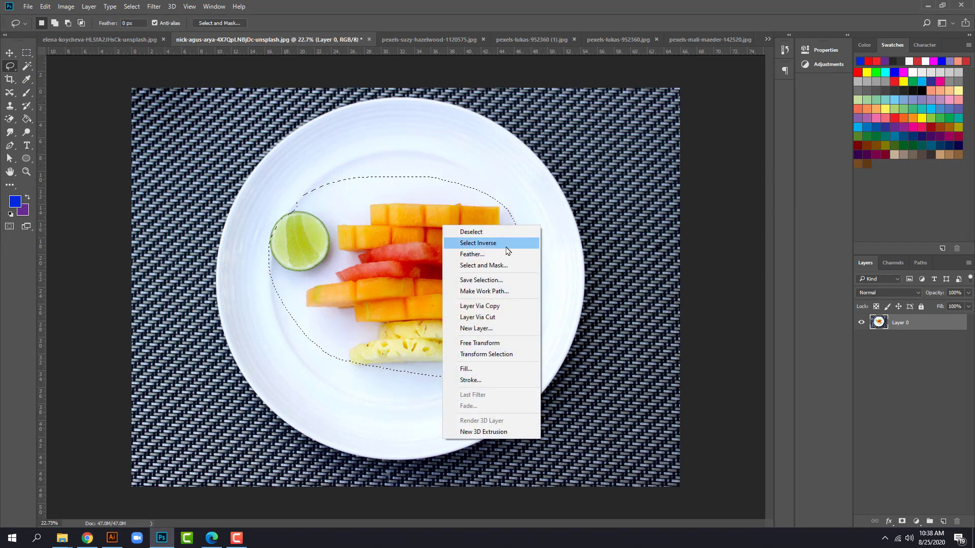
left_click(381, 150)
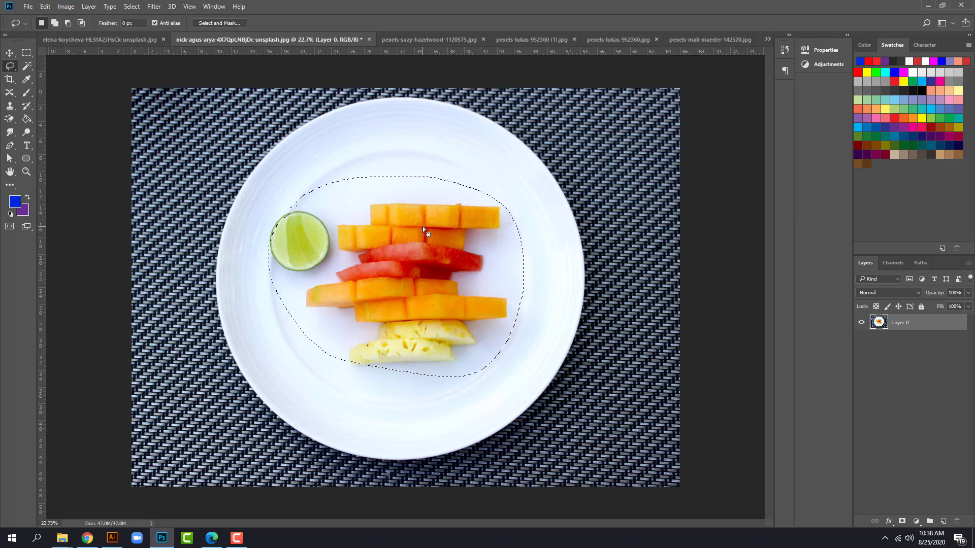
Step: Invert the new lasso selection and delete the surrounding plate and mat, then undo the deletion and clear the selection
key("ctrl+shift+i")
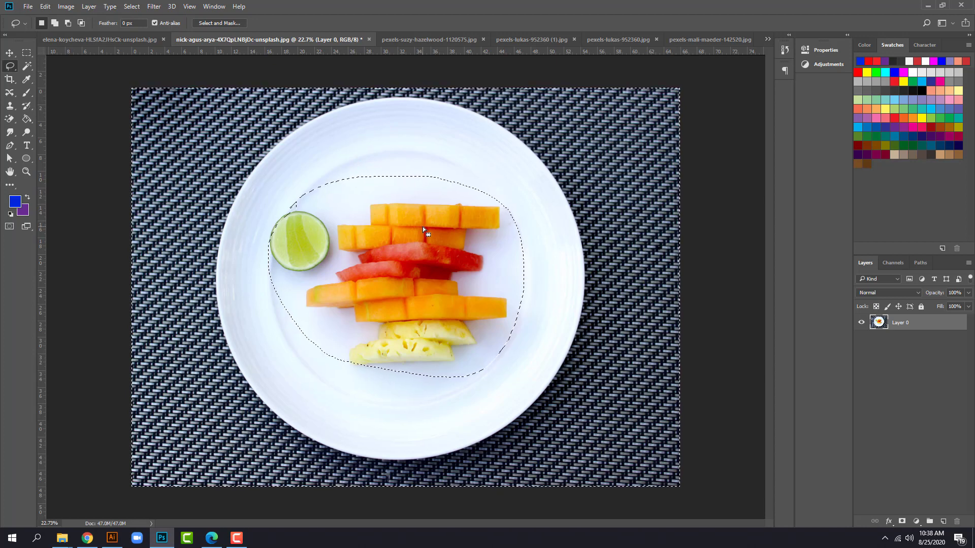
key("Delete")
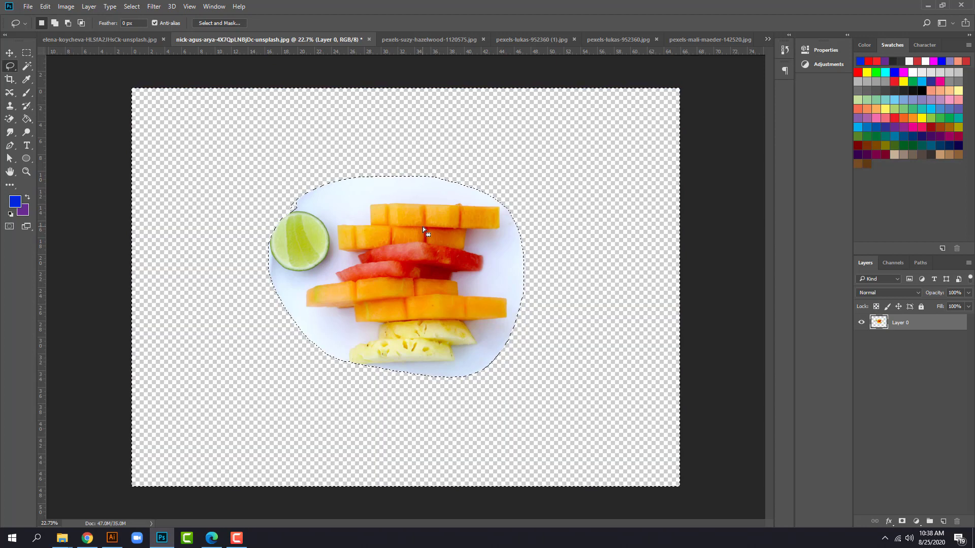
key("ctrl+z")
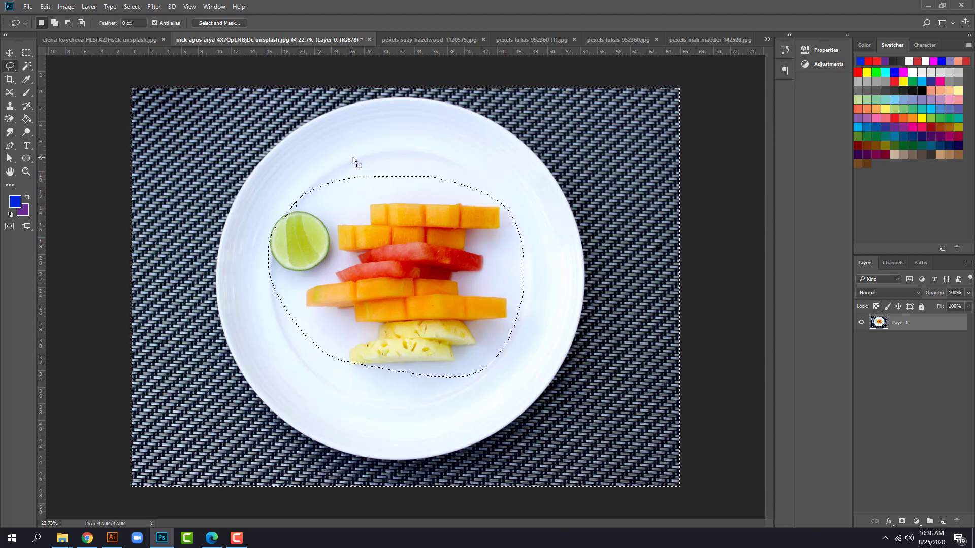
key("ctrl+d")
Step: Lasso the fruit freehand once more, delete the inverse of the selection, then undo the deletion and deselect
mouse_move(275, 192)
left_mouse_down()
mouse_move(361, 174)
mouse_move(437, 370)
mouse_move(282, 216)
left_mouse_up()
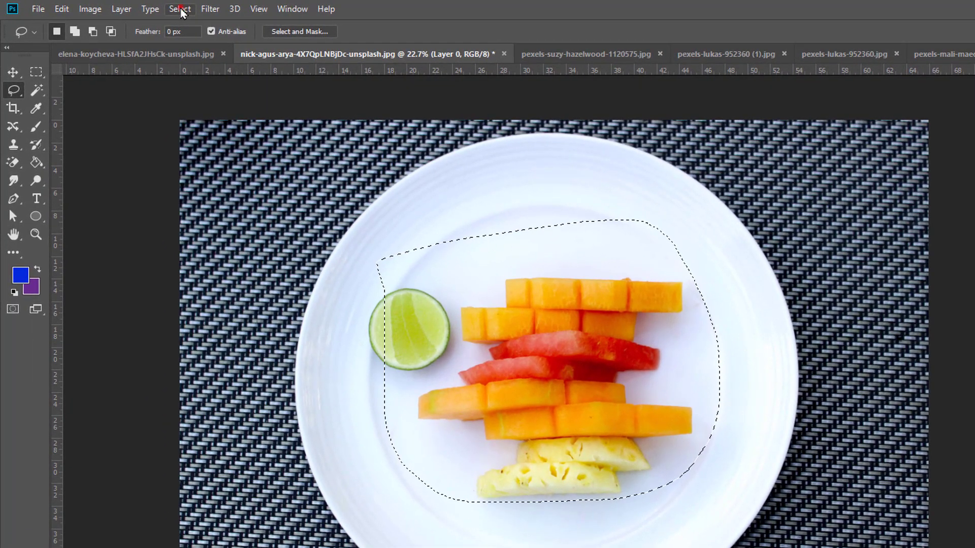
left_click(133, 8)
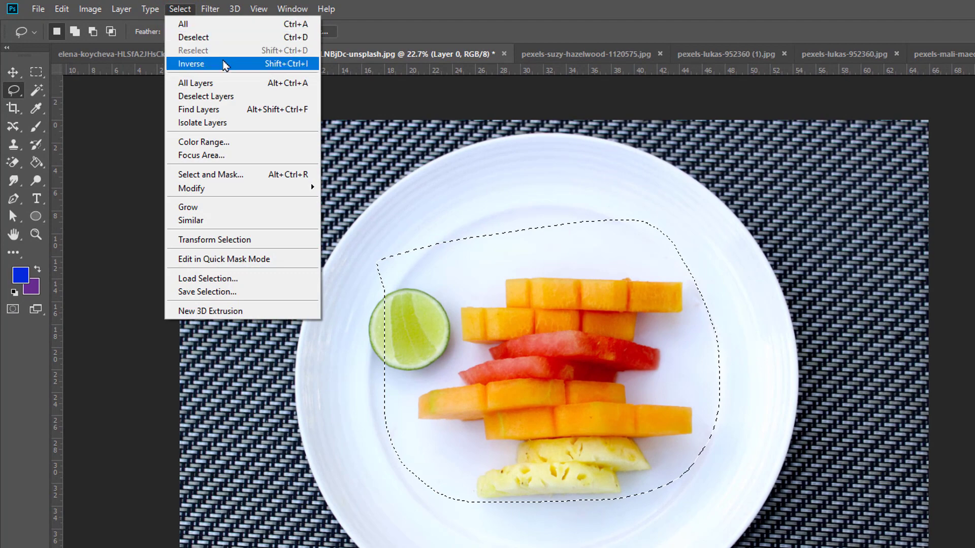
left_click(226, 64)
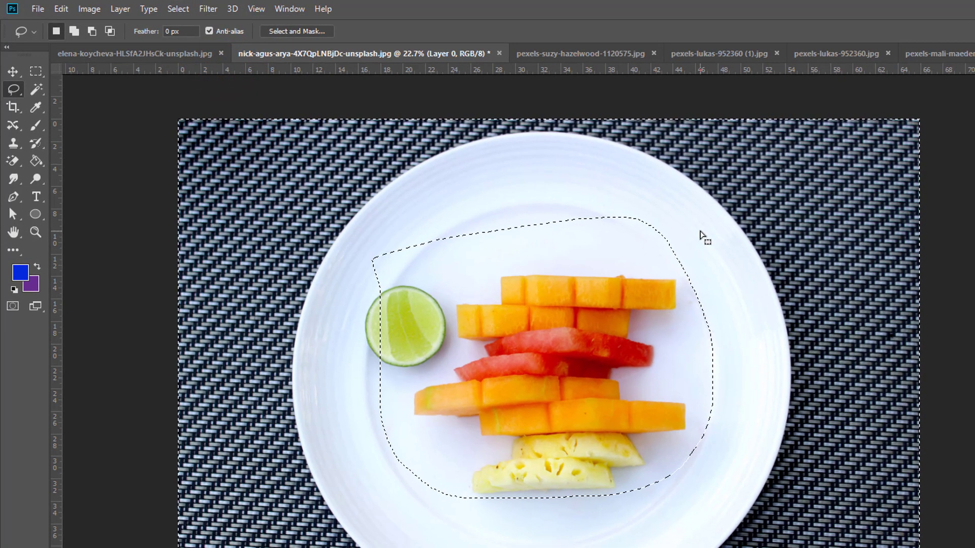
key("Delete")
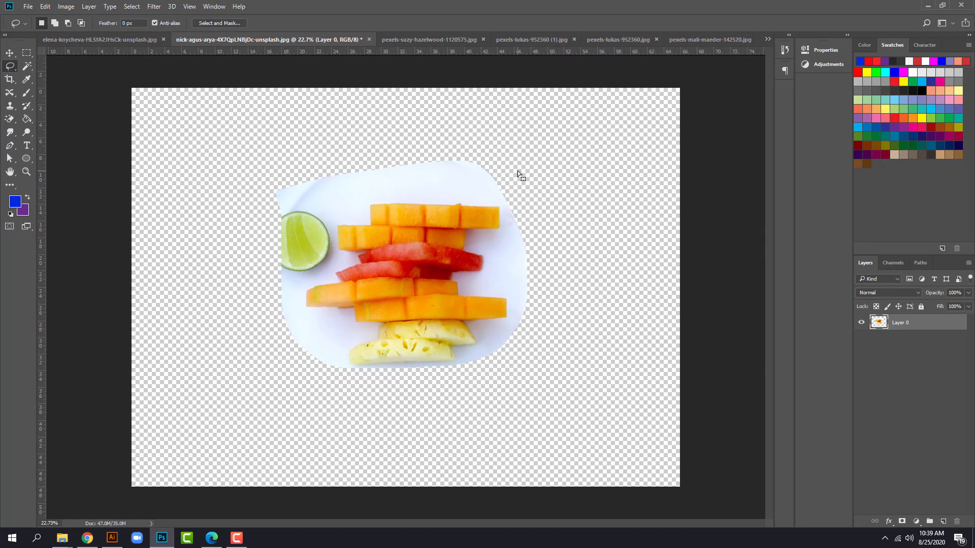
key("ctrl+z")
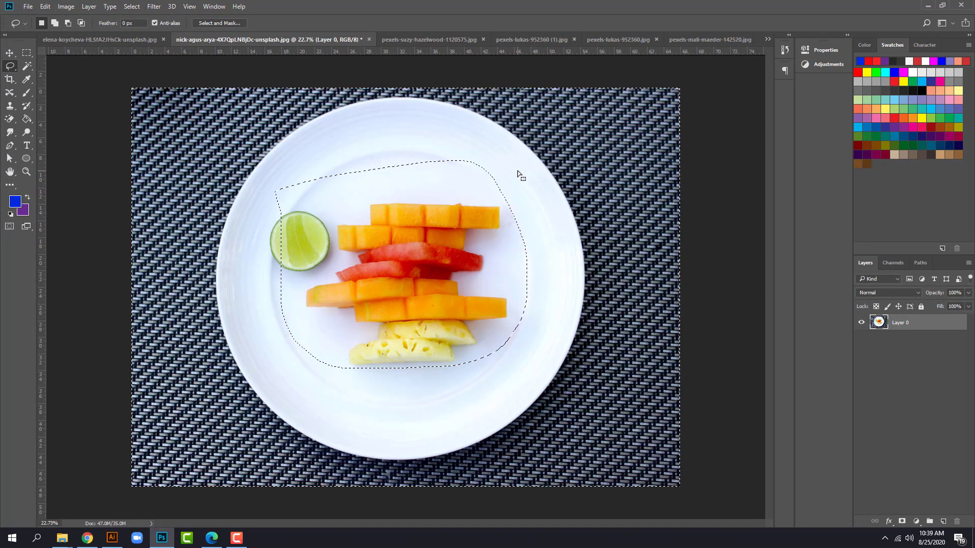
key("ctrl+d")
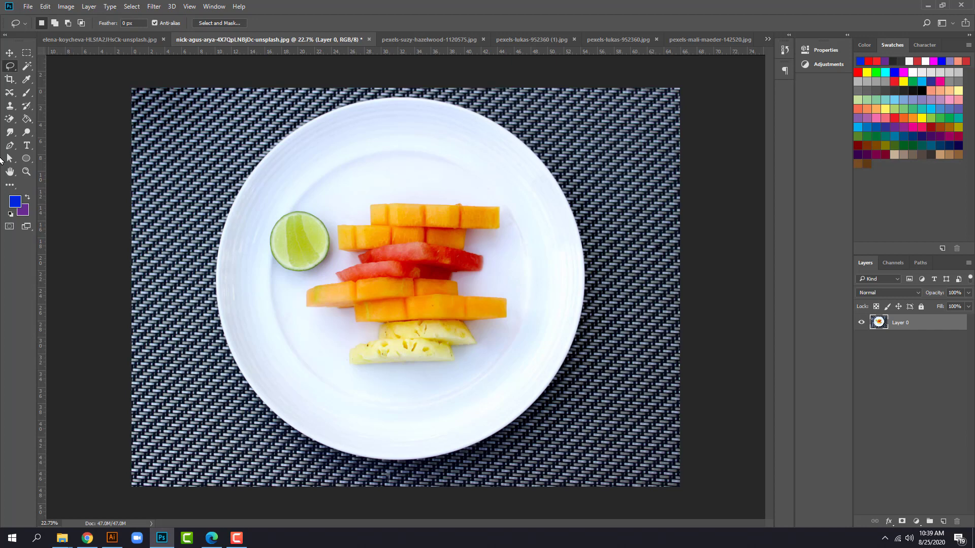
Step: Outline part of the stacked fruit with the Polygonal Lasso Tool, starting at the top melon slice, and close the straight-edged selection
left_click(9, 68)
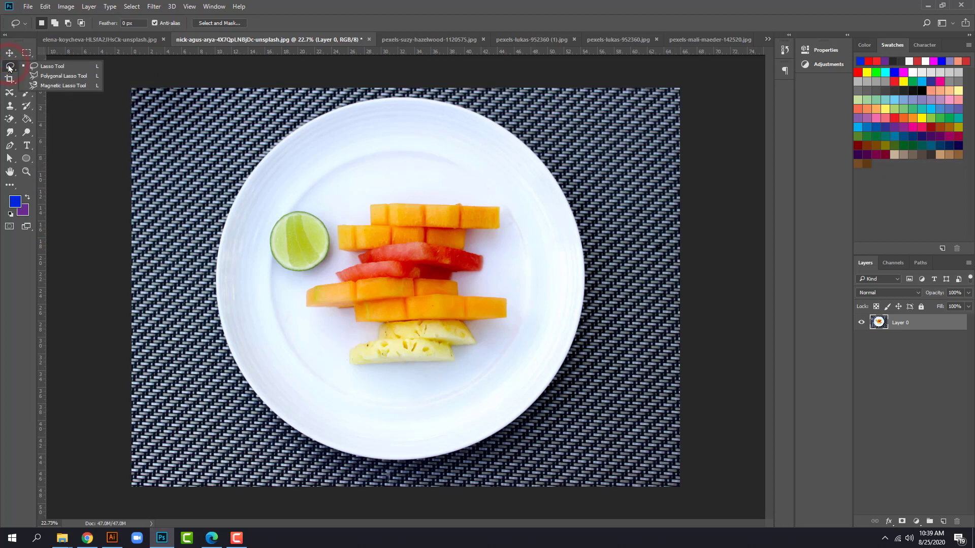
left_click(58, 80)
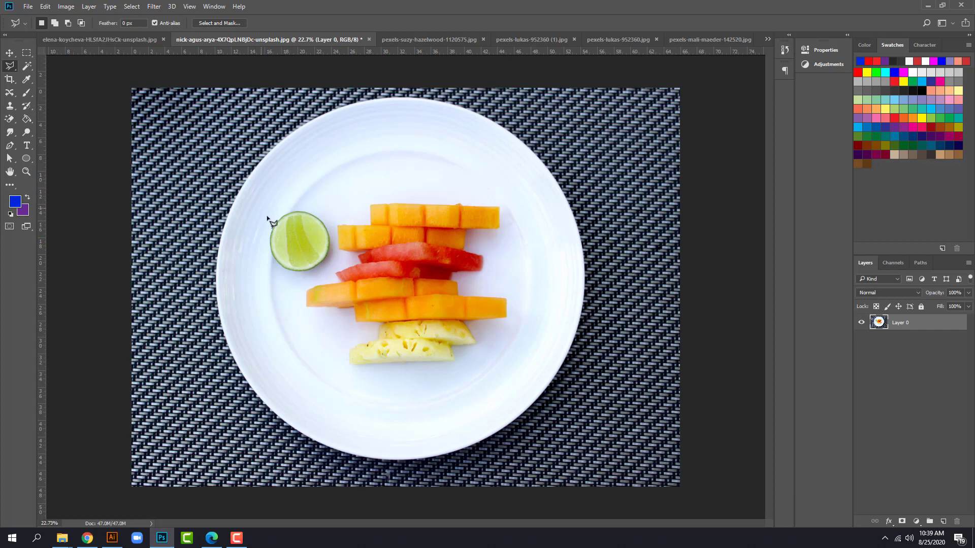
left_click(370, 204)
left_click(500, 206)
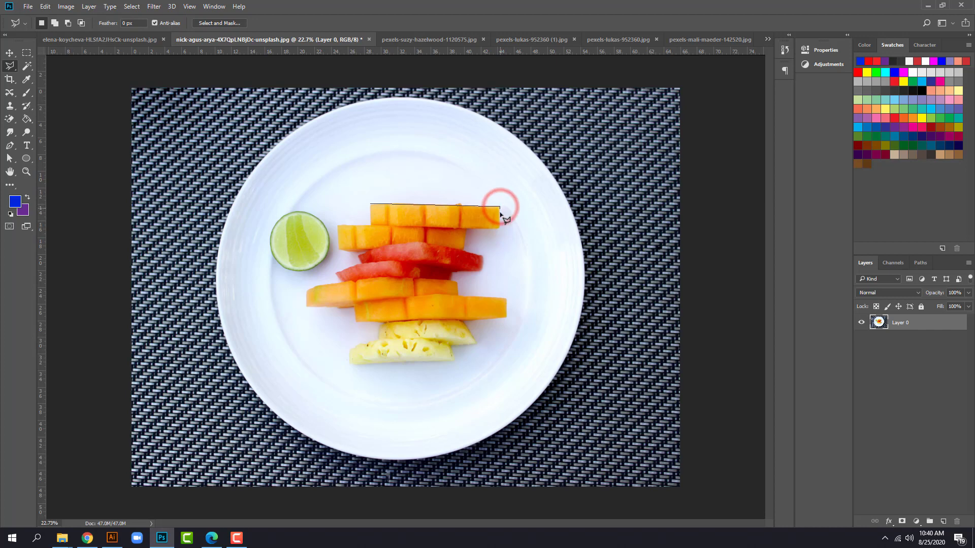
left_click(500, 228)
left_click(482, 256)
left_click(483, 270)
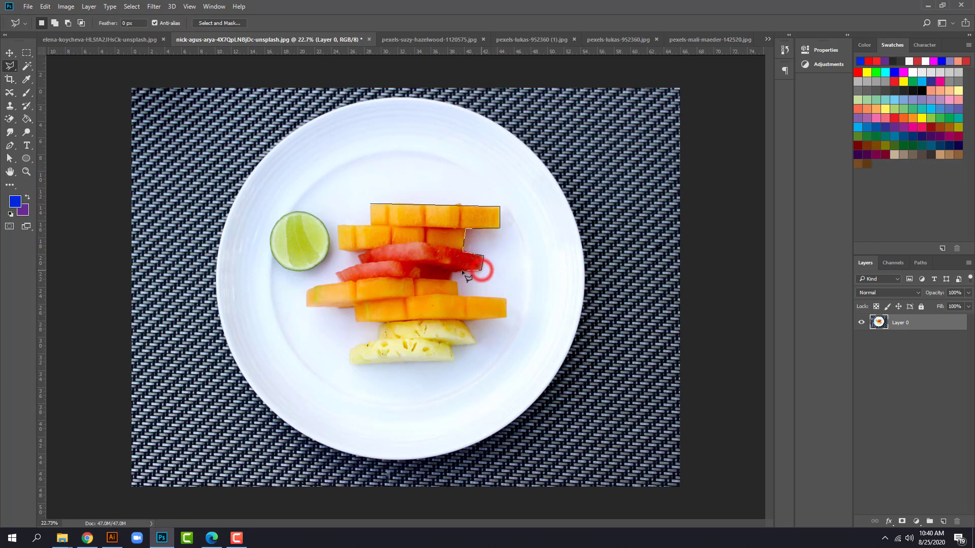
left_click(453, 271)
left_click(511, 296)
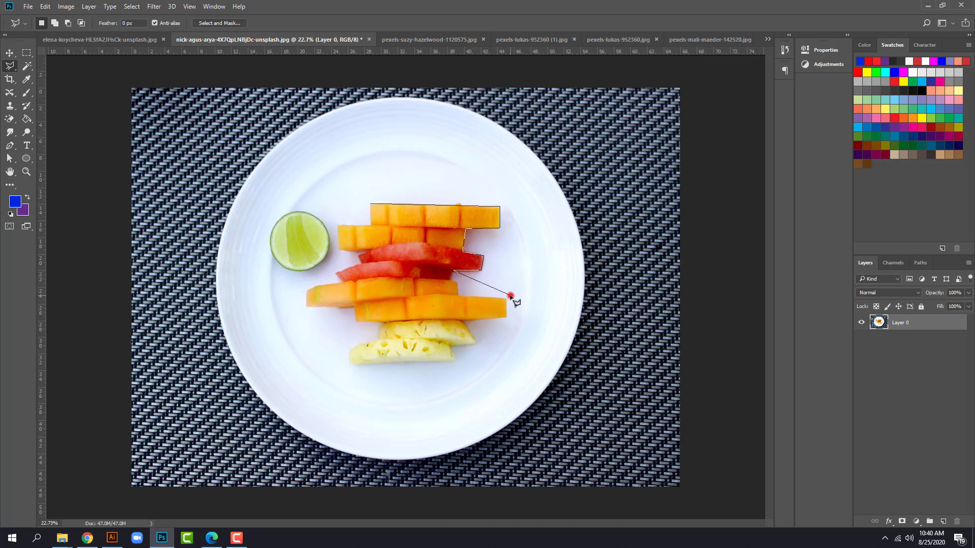
left_click(371, 207)
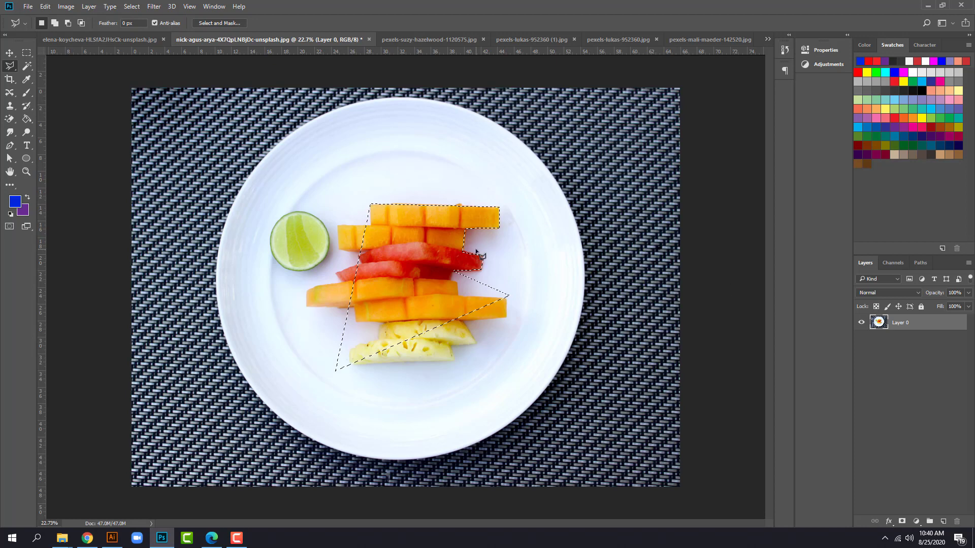
Step: Copy the polygonal selection to a new layer with Layer Via Copy, hide Layer 0, and undo back to the selection
right_click(440, 262)
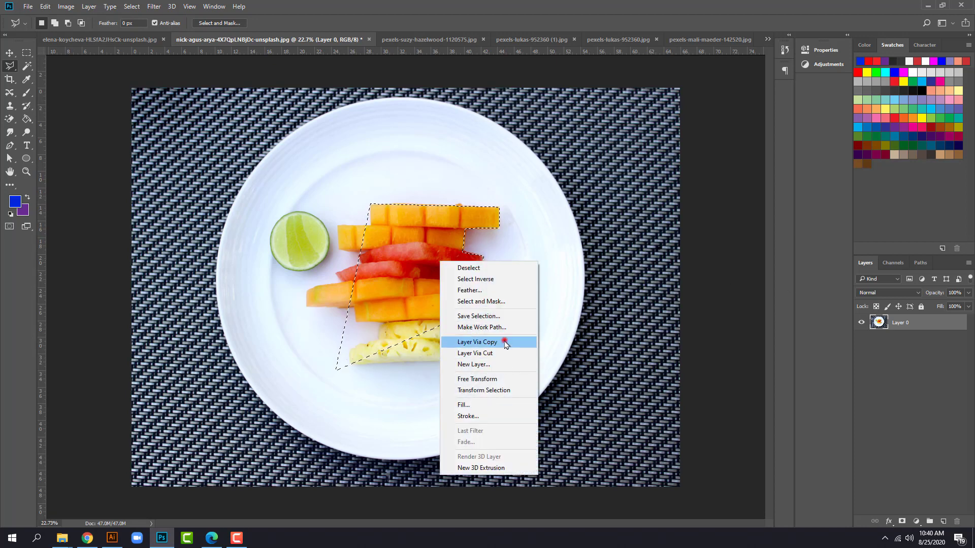
left_click(505, 343)
left_click(861, 338)
key("ctrl+z")
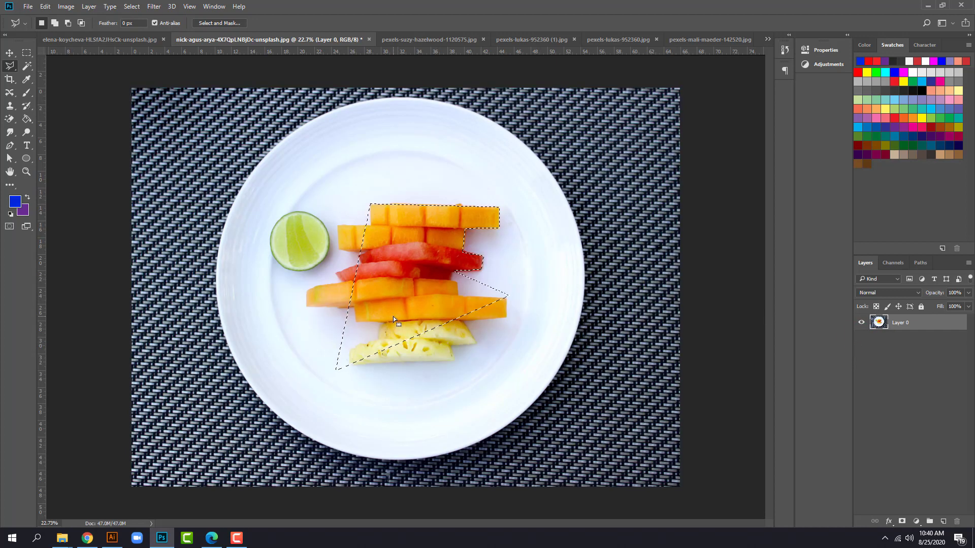
Step: Duplicate the polygonal selection to a new layer again, hide the original layer, and undo both changes
key("ctrl+j")
left_click(848, 339)
key("ctrl+z")
key("ctrl+z")
Step: Add a straight-edged polygonal area around the lime and the adjoining side of the fruit stack to the existing selection
key("shift")
left_click(357, 185)
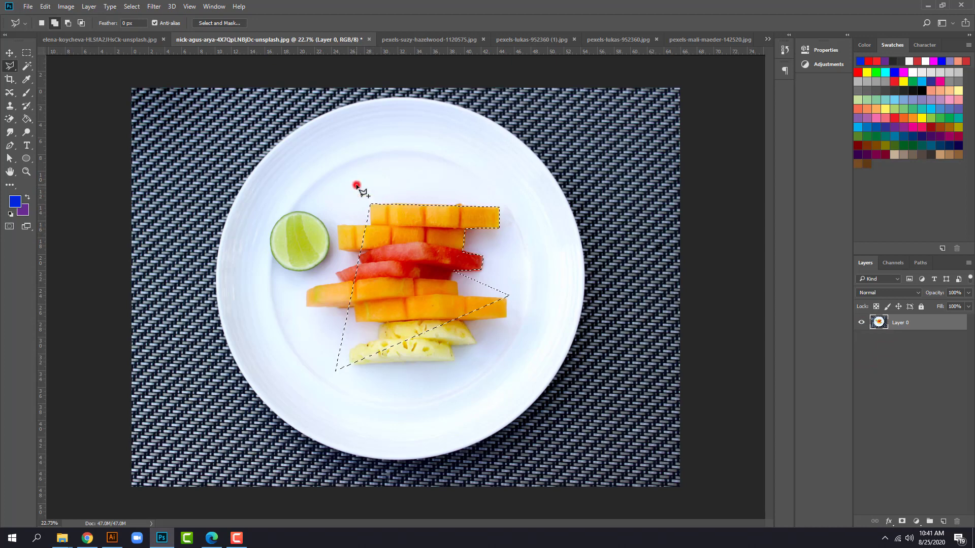
left_click(393, 228)
left_click(335, 387)
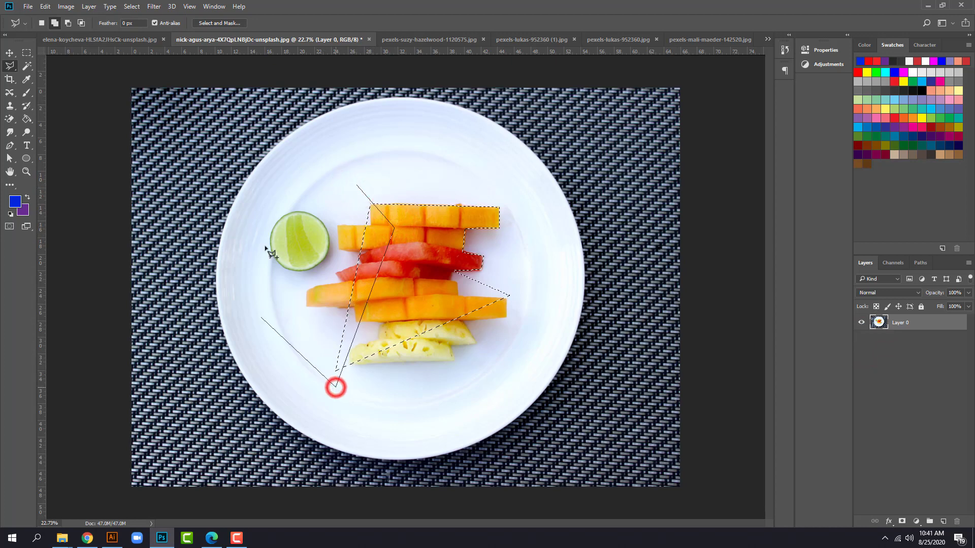
left_click(261, 241)
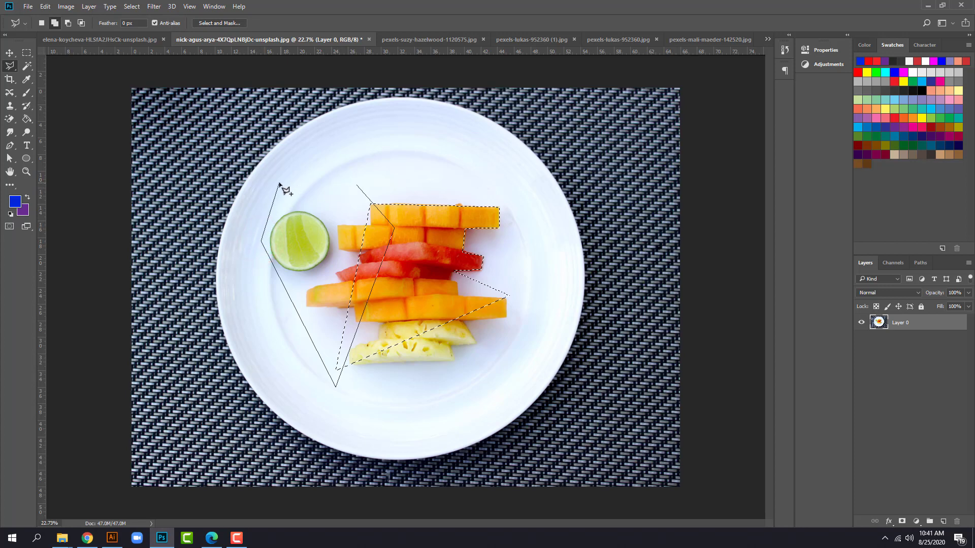
left_click(279, 183)
left_click(358, 187)
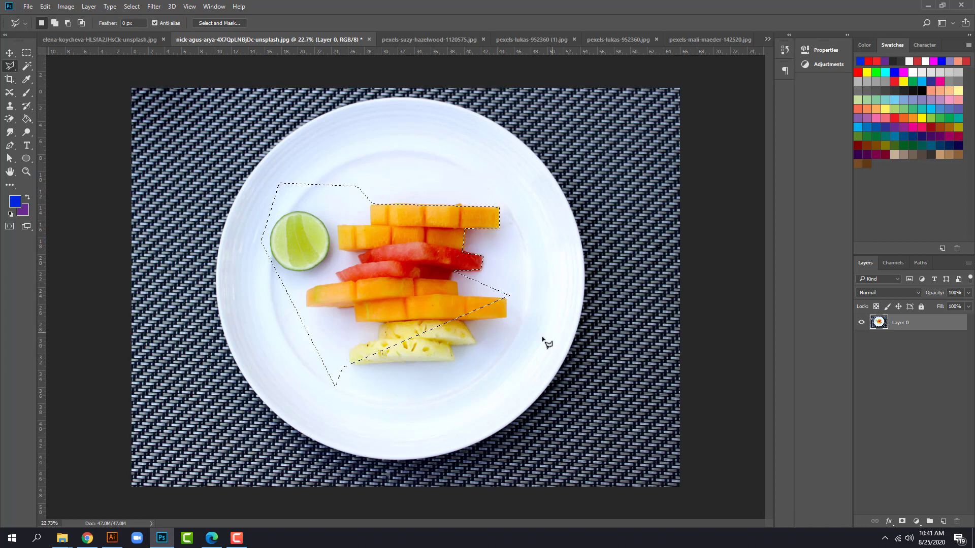
Step: Add a straight-edged polygonal area around the pineapple and lower melon slices to the existing selection
left_click(509, 296)
key("shift")
left_click(510, 295)
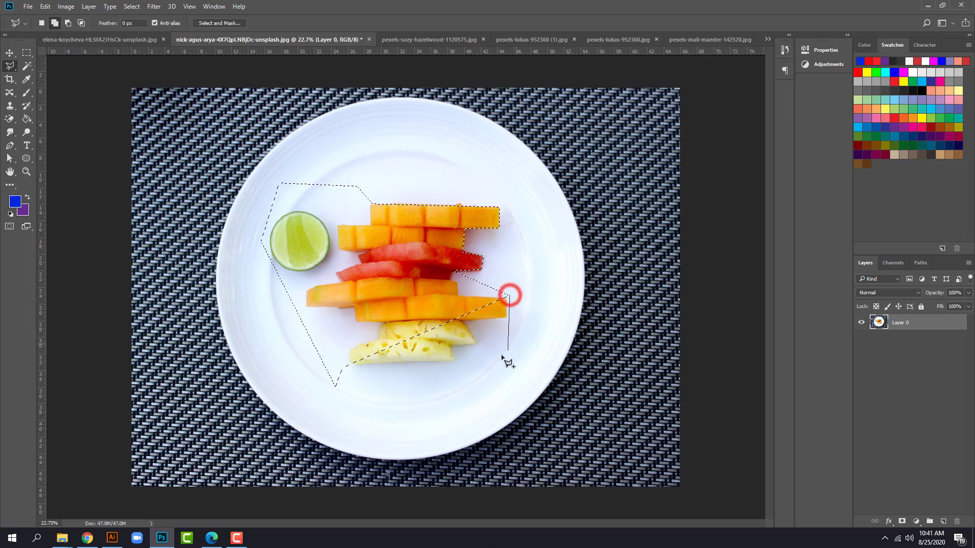
left_click(490, 363)
left_click(320, 394)
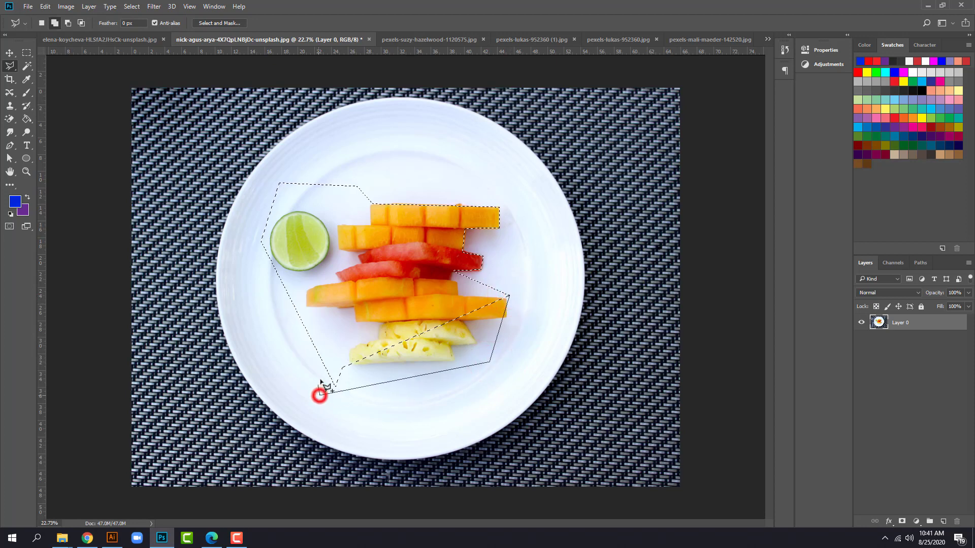
left_click(332, 333)
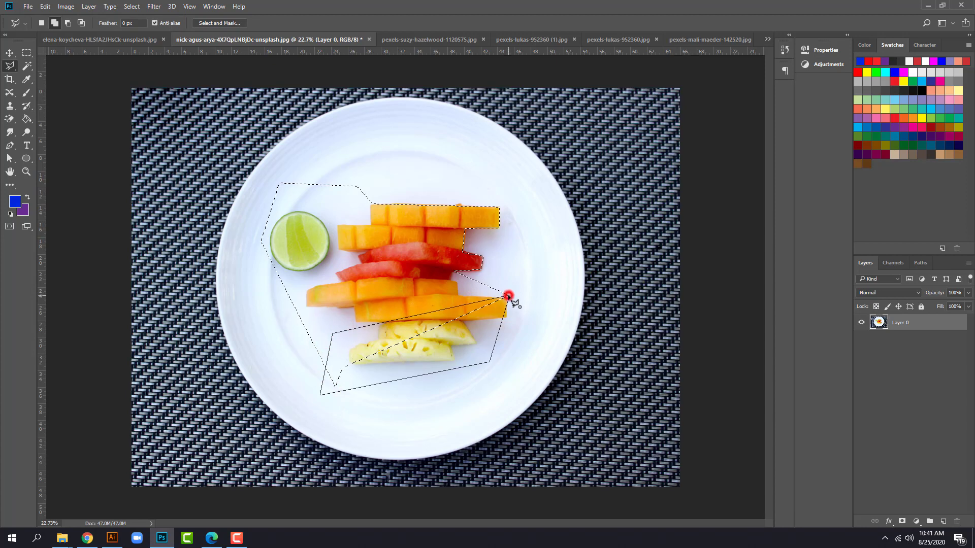
left_click(509, 295)
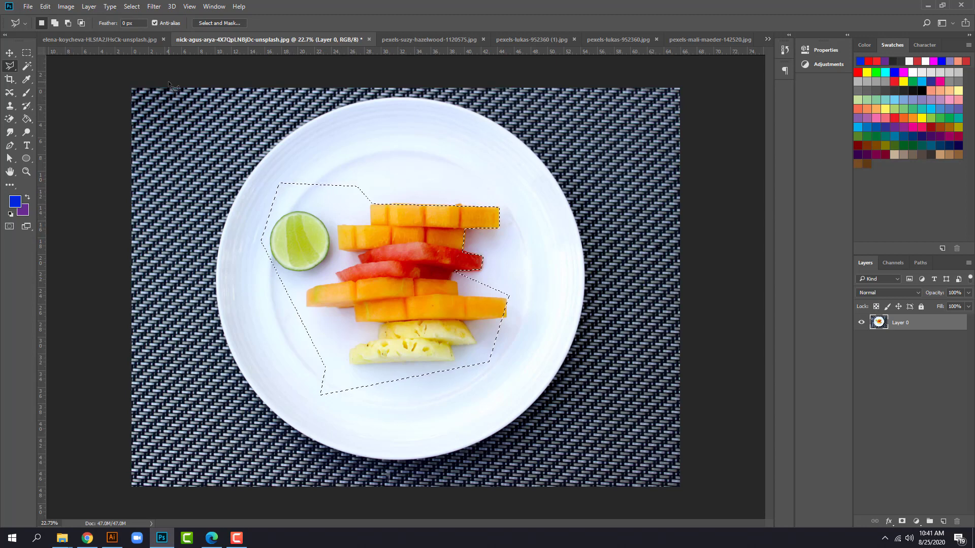
Step: Subtract a four-sided strip above the lime from the selection with the Polygonal Lasso Tool
key("alt")
left_click(262, 185)
left_click(374, 164)
left_click(380, 193)
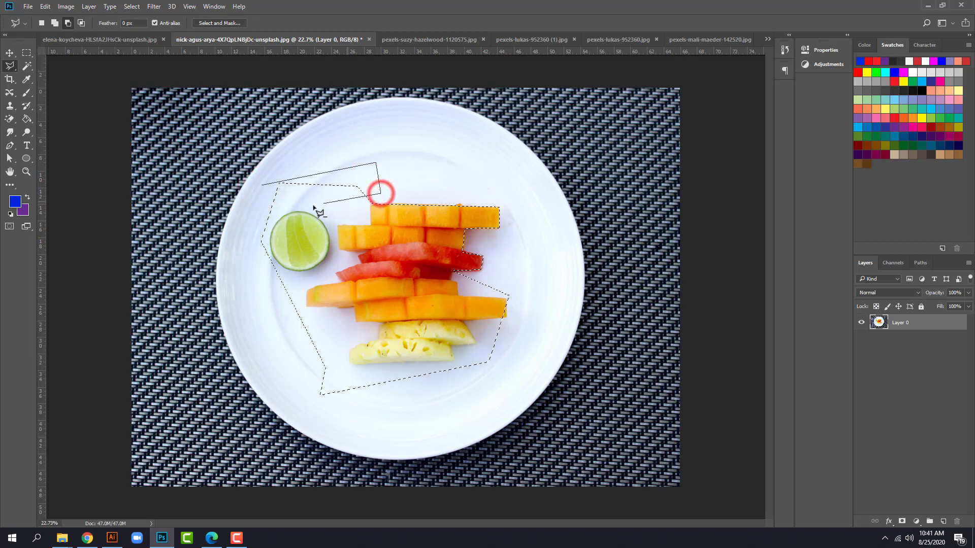
left_click(252, 215)
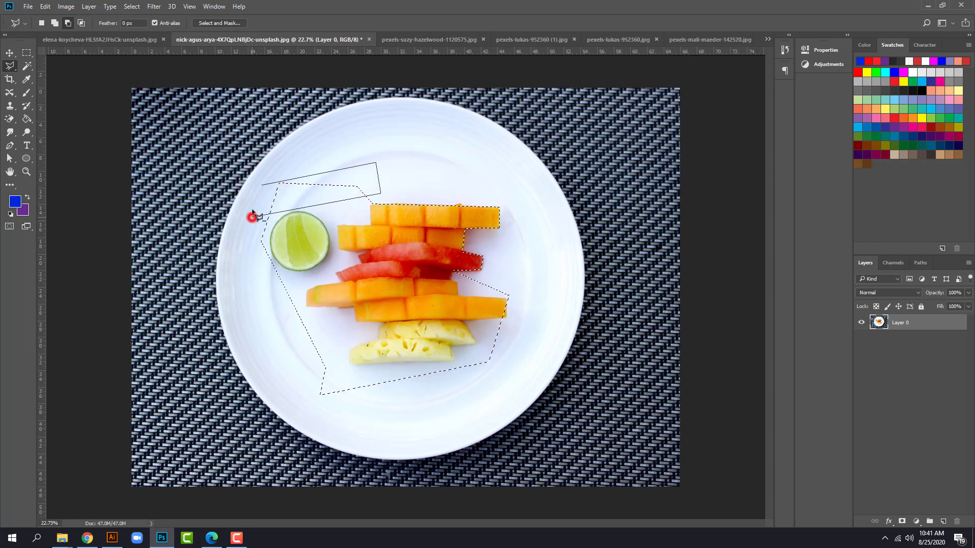
left_click(262, 184)
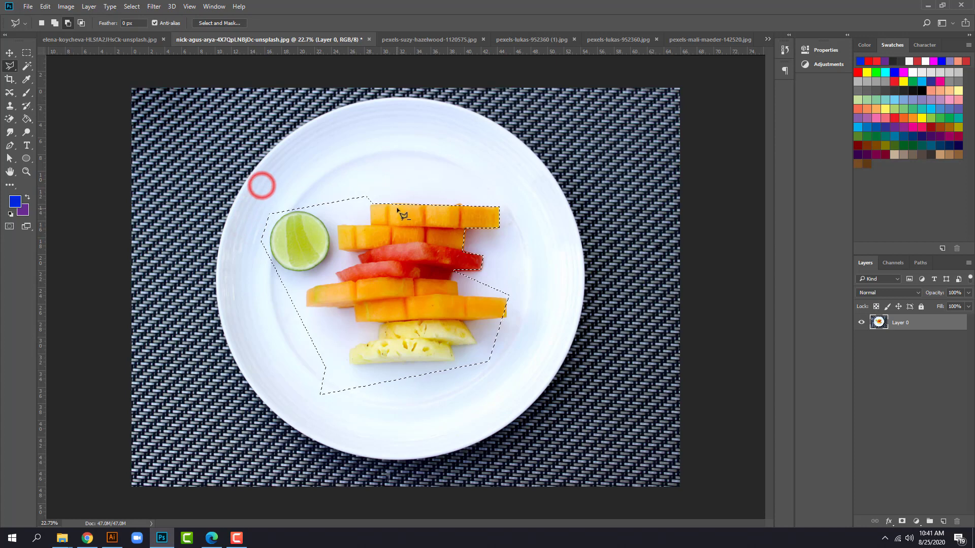
Step: Subtract the empty plate area below and beside the pineapple slices from the selection with a polygonal outline
left_click(293, 309)
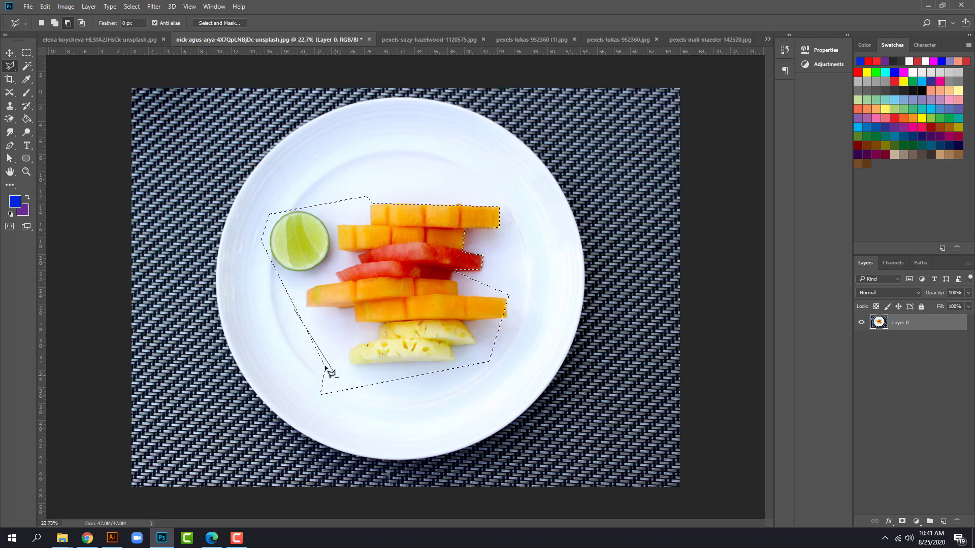
left_click(333, 340)
left_click(437, 399)
left_click(340, 425)
left_click(294, 395)
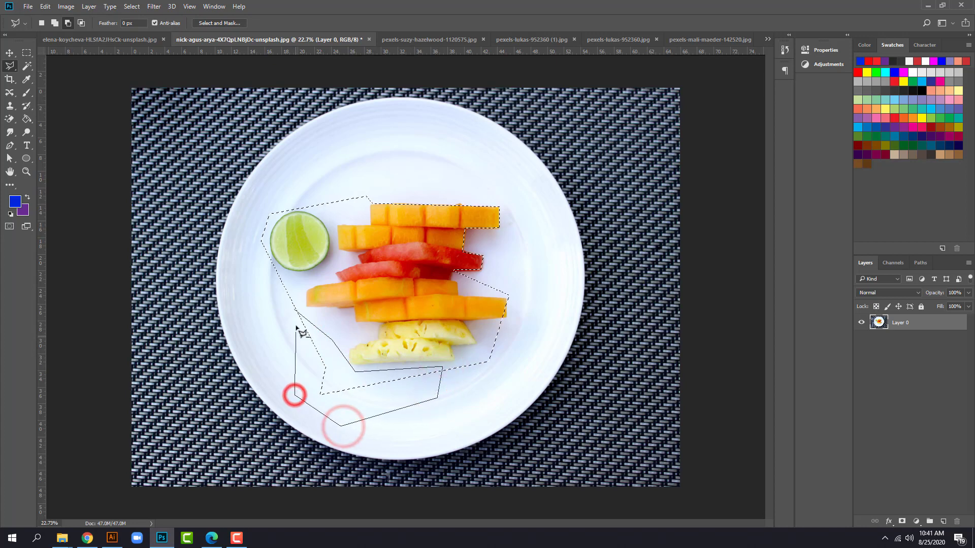
left_click(297, 310)
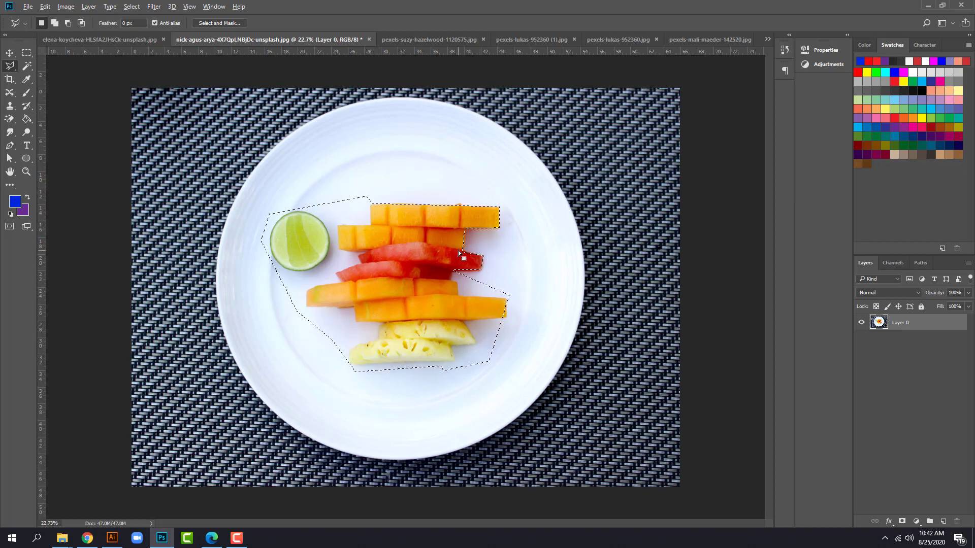
Step: Intersect the selection with a polygon around the middle slices of the fruit stack, and delete the selected area
key("shift+alt")
left_click(346, 239)
left_click(465, 250)
left_click(458, 311)
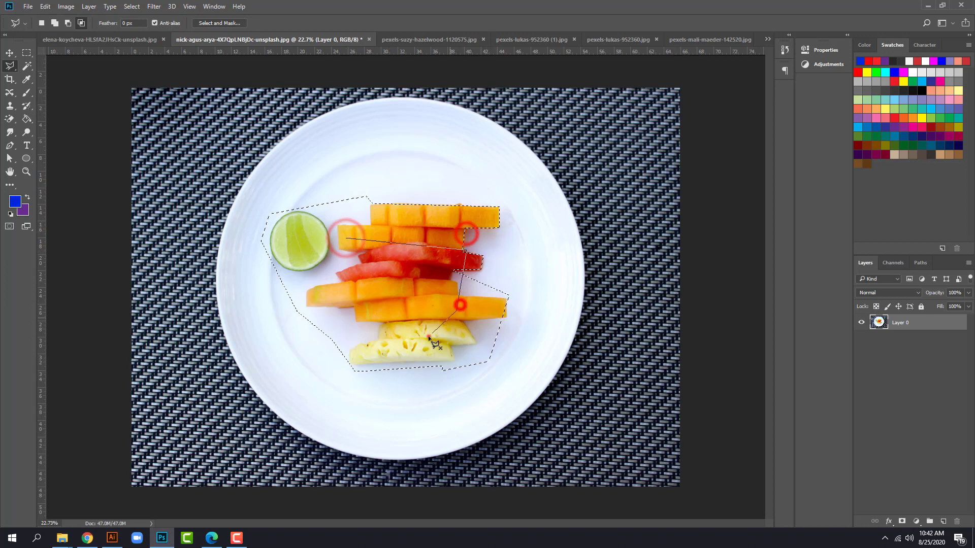
left_click(418, 339)
left_click(365, 341)
left_click(339, 297)
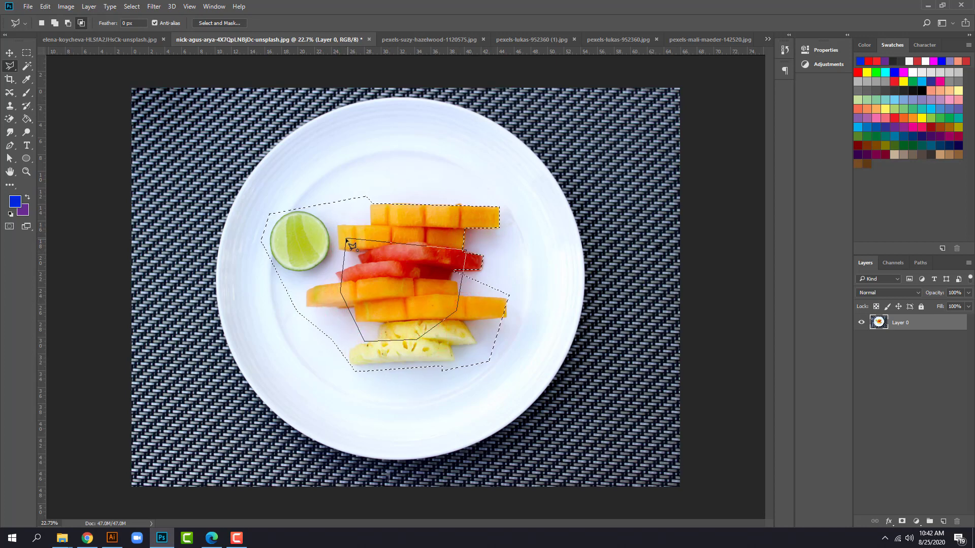
left_click(345, 239)
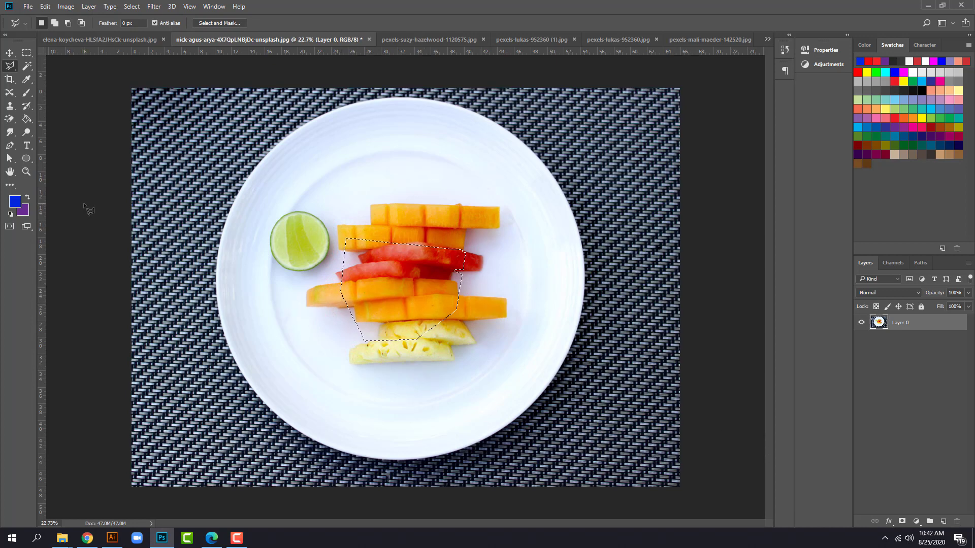
key("Delete")
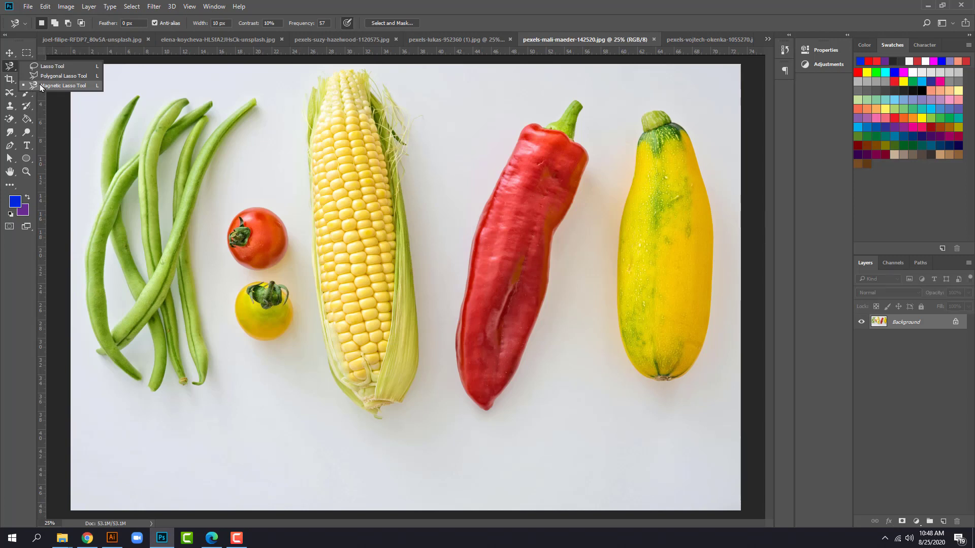
Step: Trace the red pepper with the Magnetic Lasso Tool, starting at the stem tip, and close the selection there
left_click(40, 86)
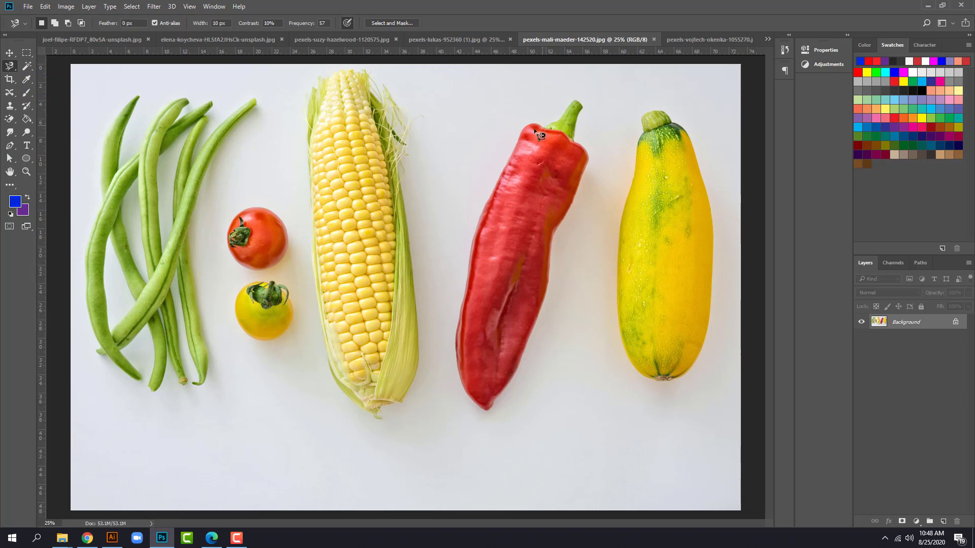
left_click(575, 100)
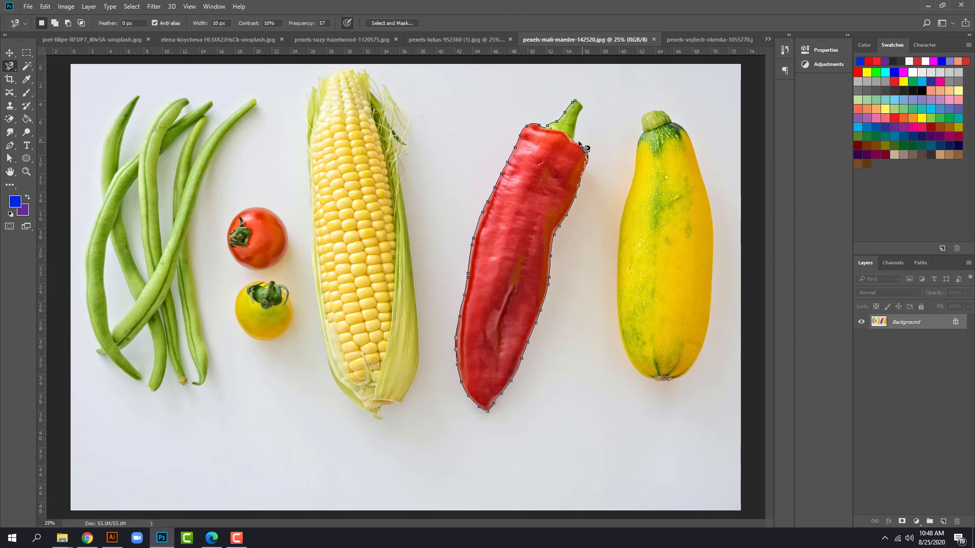
left_click(576, 101)
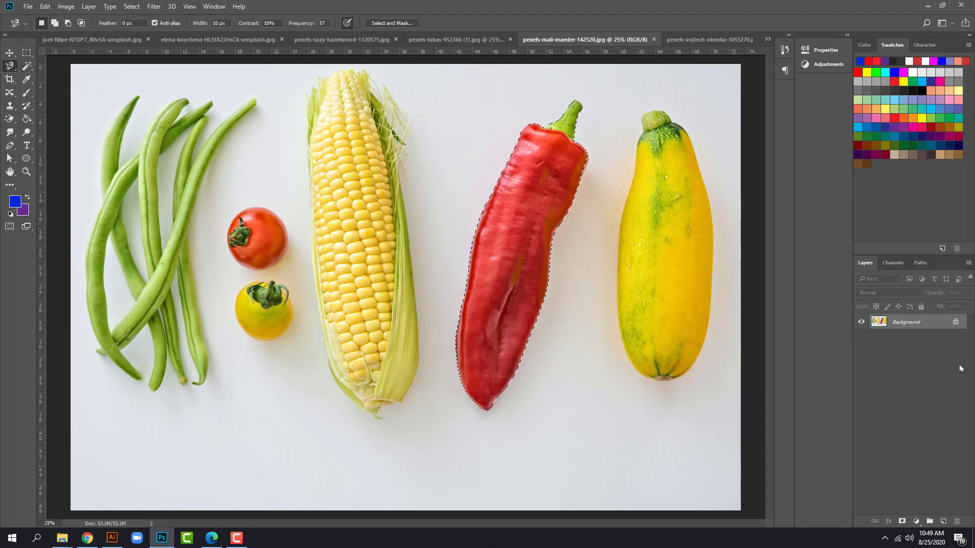
Step: Unlock the Background layer and delete everything around the red pepper by inverting the selection
left_click(958, 322)
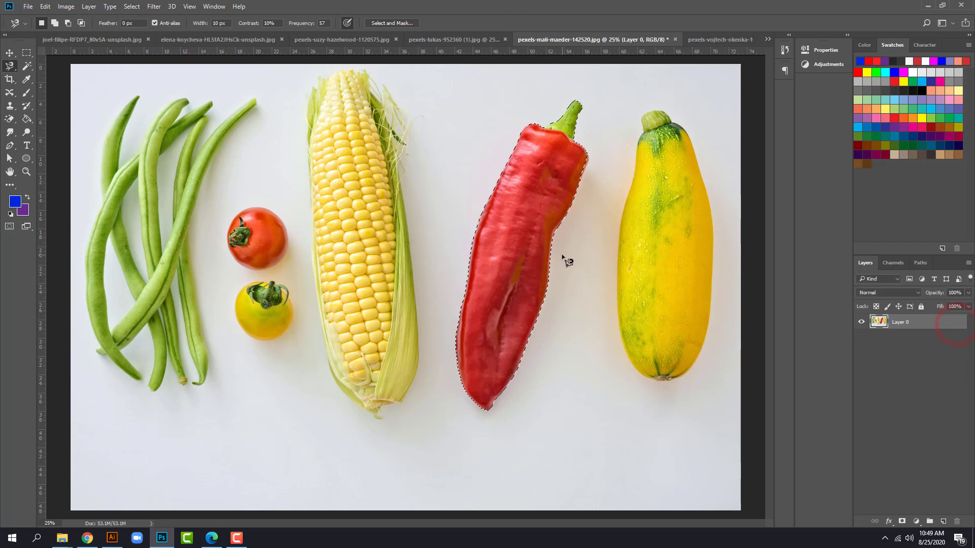
right_click(483, 183)
left_click(528, 202)
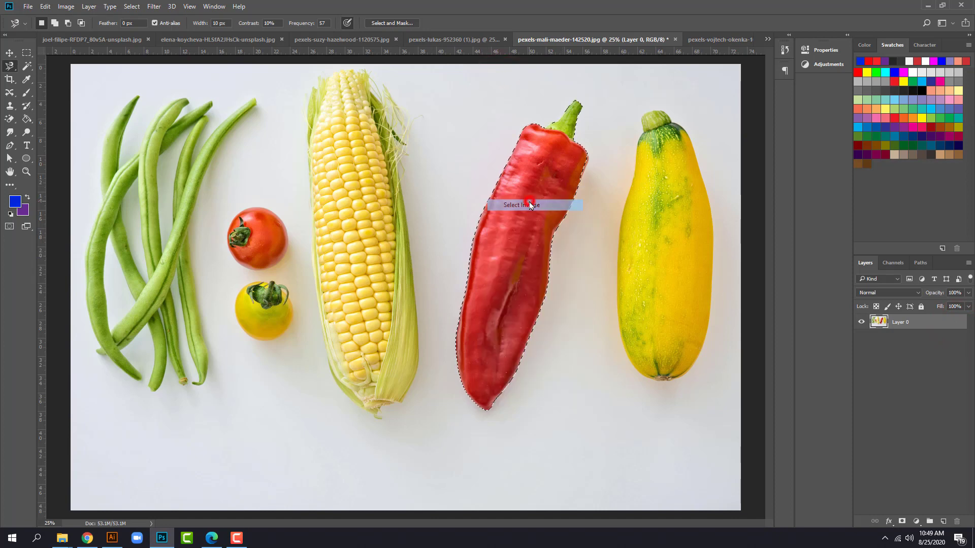
key("Delete")
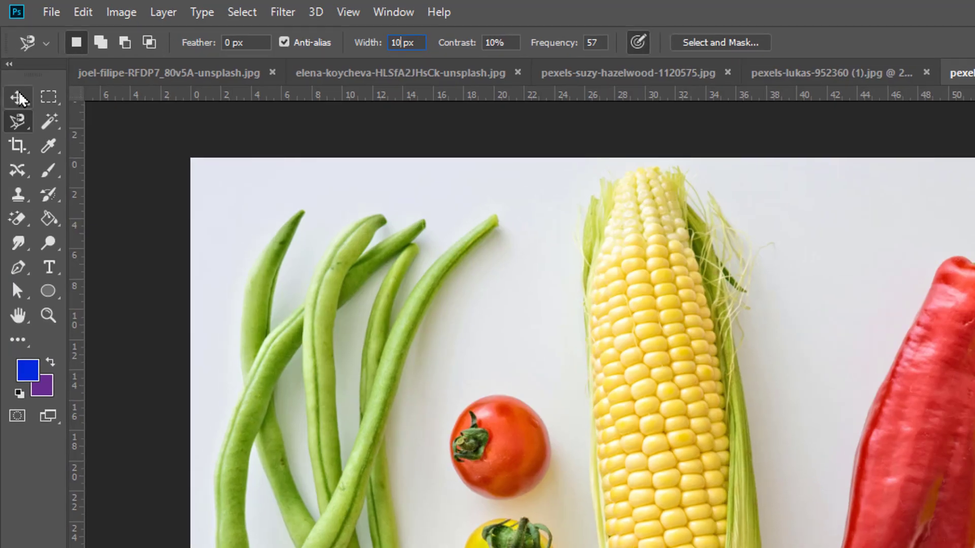
Step: Choose the Magnetic Lasso Tool from the group of lasso tools
left_click(10, 53)
left_click(10, 66)
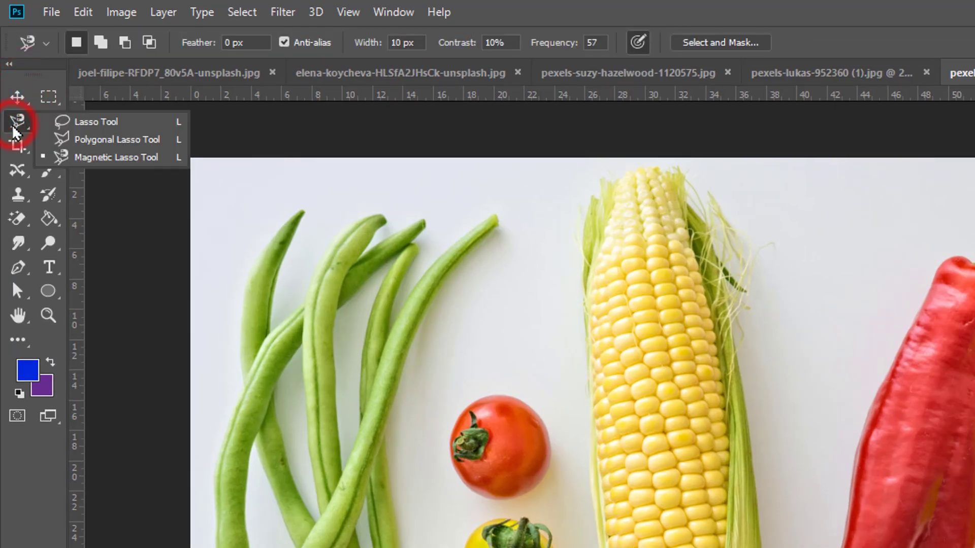
left_click(98, 157)
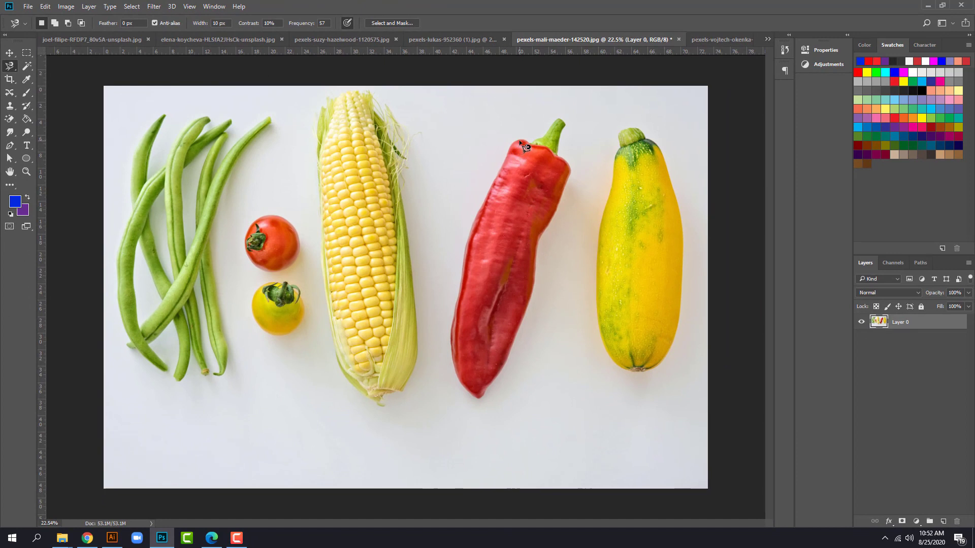
Step: Trace loosely down one side of the red pepper, remove the anchor points one by one, and cancel the path
left_click(518, 142)
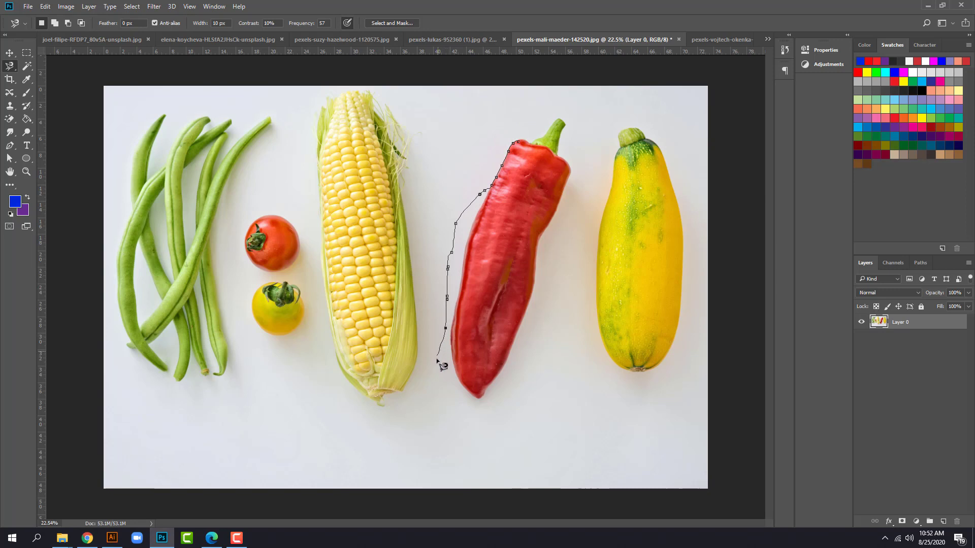
key("BackSpace")
key("BackSpace")
key("BackSpace")
key("BackSpace")
key("BackSpace")
key("BackSpace")
key("BackSpace")
key("BackSpace")
key("BackSpace")
key("Escape")
Step: Increase the Magnetic Lasso's width, set its contrast to 80%, and trace the whole red pepper into a closed selection
left_click(218, 23)
left_click(556, 120)
mouse_move(491, 177)
left_mouse_down()
mouse_move(458, 220)
mouse_move(440, 344)
mouse_move(445, 392)
mouse_move(488, 405)
mouse_move(504, 397)
mouse_move(518, 326)
left_mouse_up()
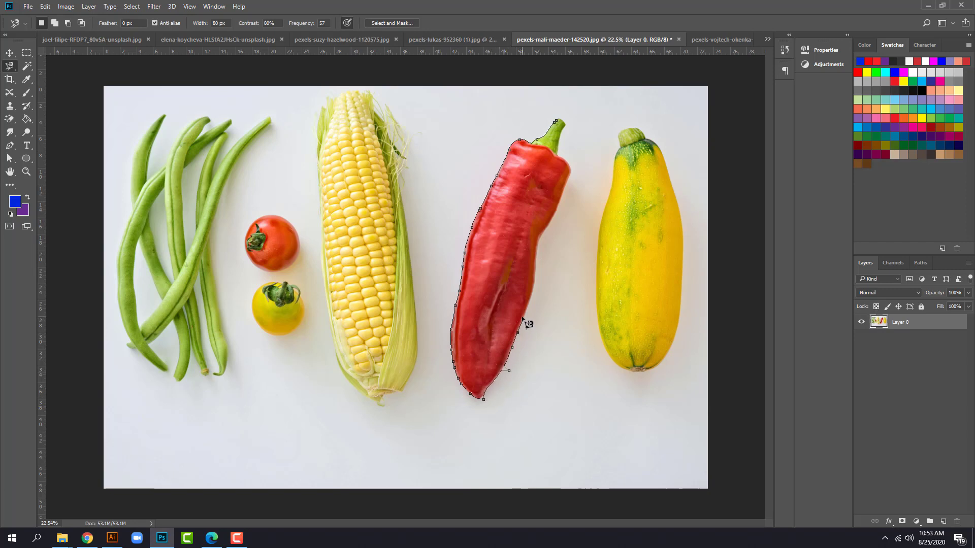
left_click_drag(526, 294, 543, 231)
left_click_drag(561, 188, 568, 169)
left_click(561, 127)
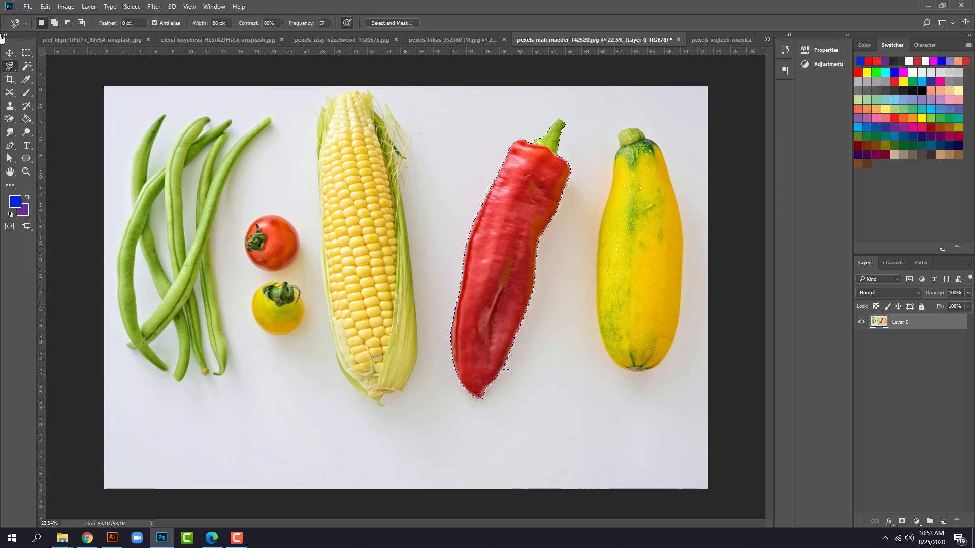
Step: Add a loosely traced area of background between the corn and the red pepper to the pepper selection
left_click(57, 25)
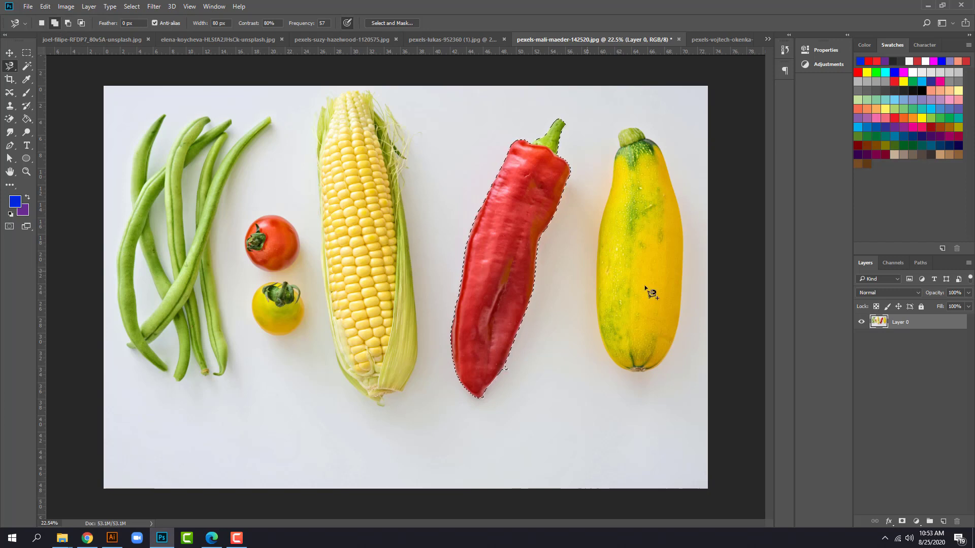
left_click(456, 217)
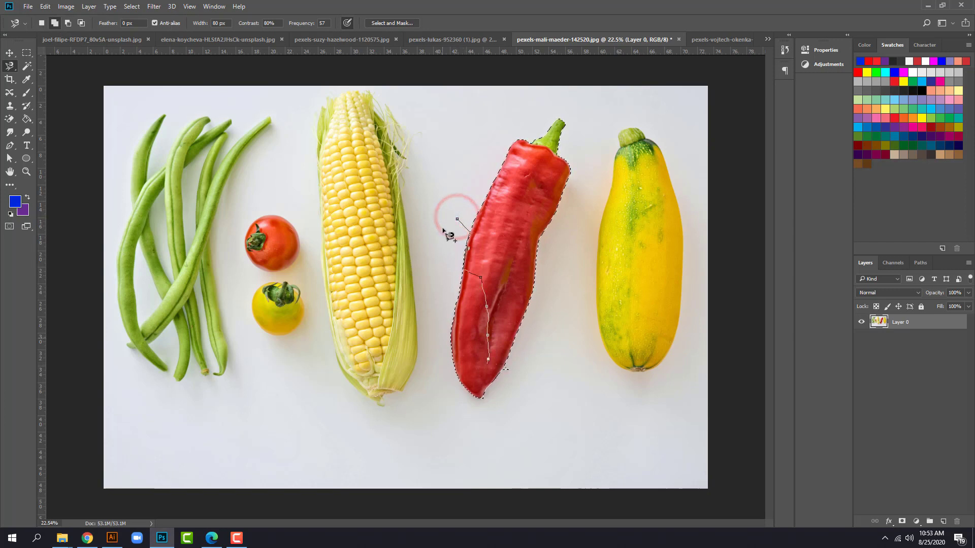
left_click(473, 221)
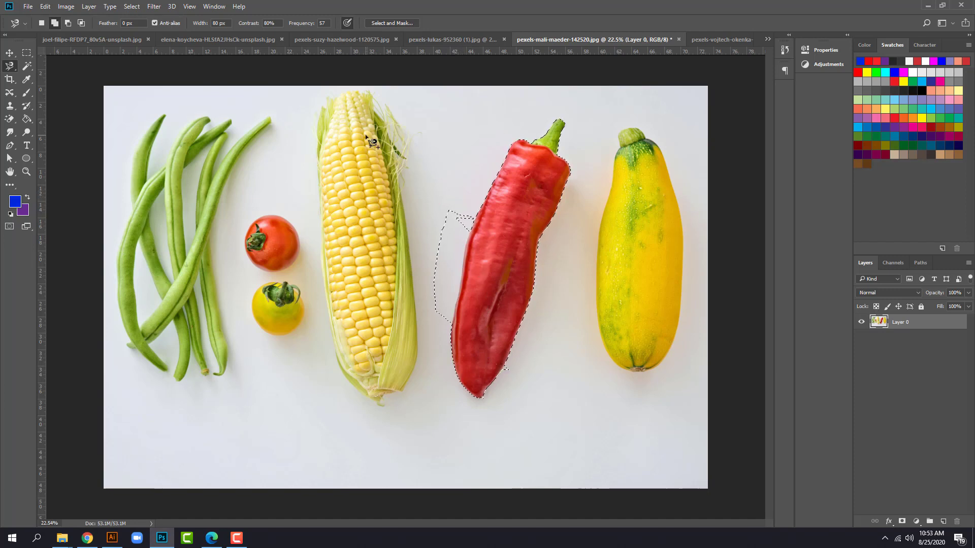
Step: Try to subtract the added background area beside the pepper with the Magnetic Lasso Tool, and clear the selection
key("shift+alt")
key("alt")
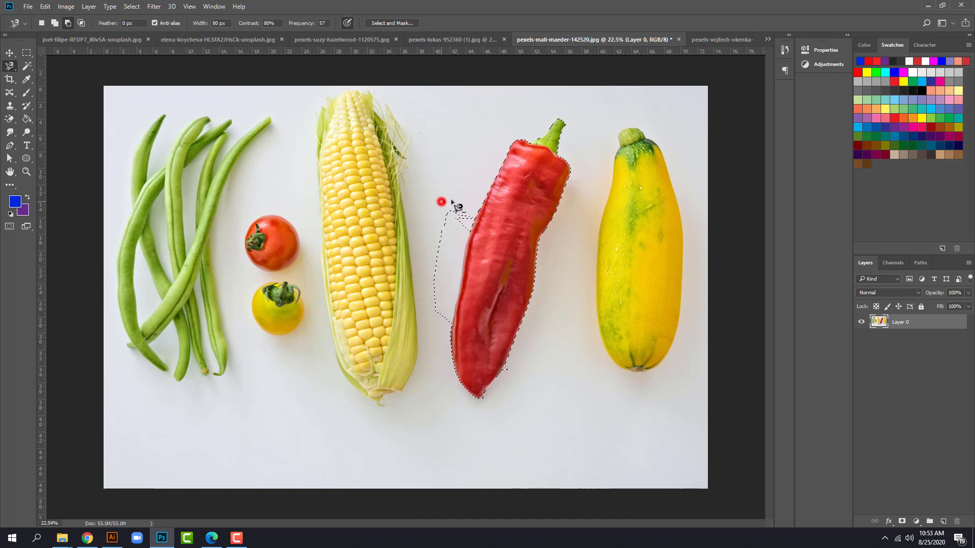
left_click(443, 202)
left_click(442, 202)
left_click(588, 220)
Step: Trace the yellow zucchini with the Magnetic Lasso Tool, removing the stray anchor points over the pepper and corn, and close the selection
scroll(705, 153, "up", 3)
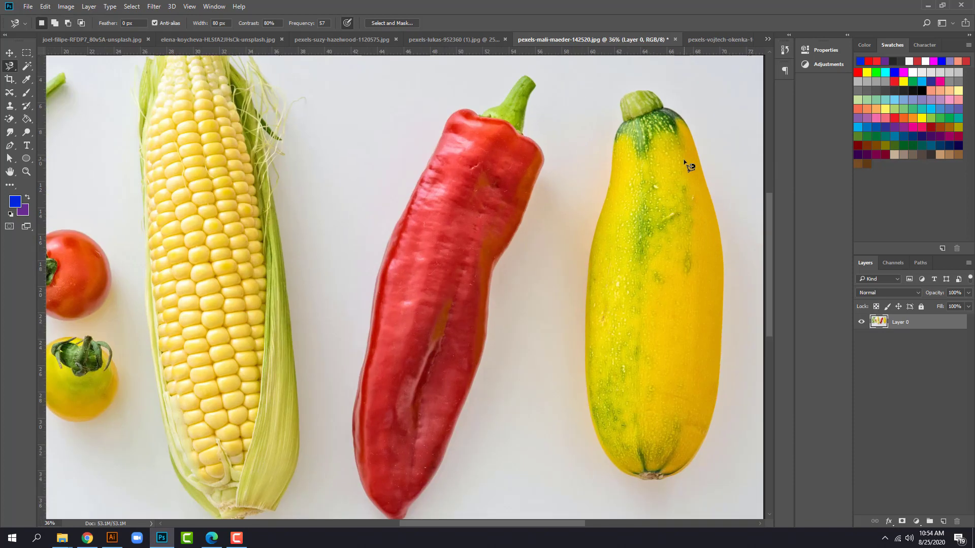
left_click(639, 91)
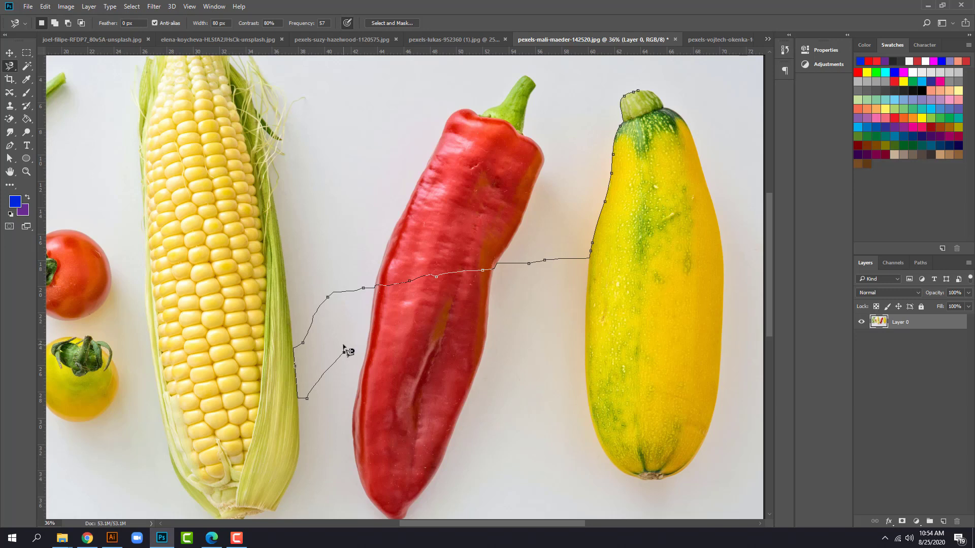
key("BackSpace")
key("BackSpace")
key("BackSpace")
key("BackSpace")
key("BackSpace")
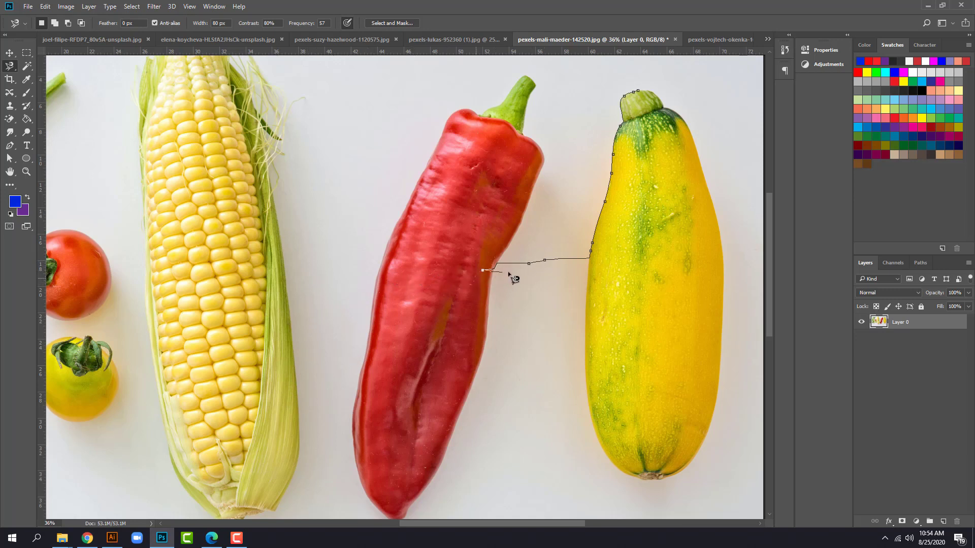
key("BackSpace")
key("BackSpace")
key("BackSpace")
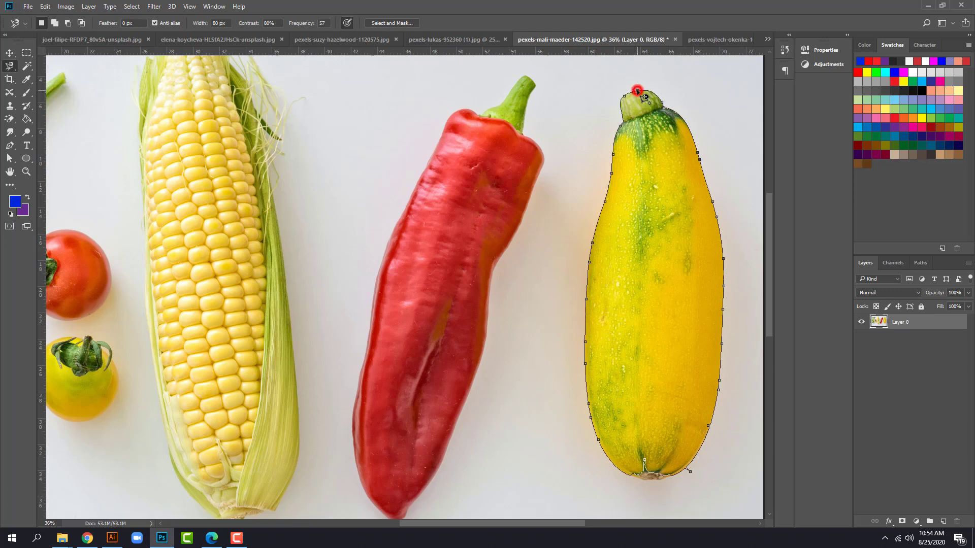
left_click(637, 91)
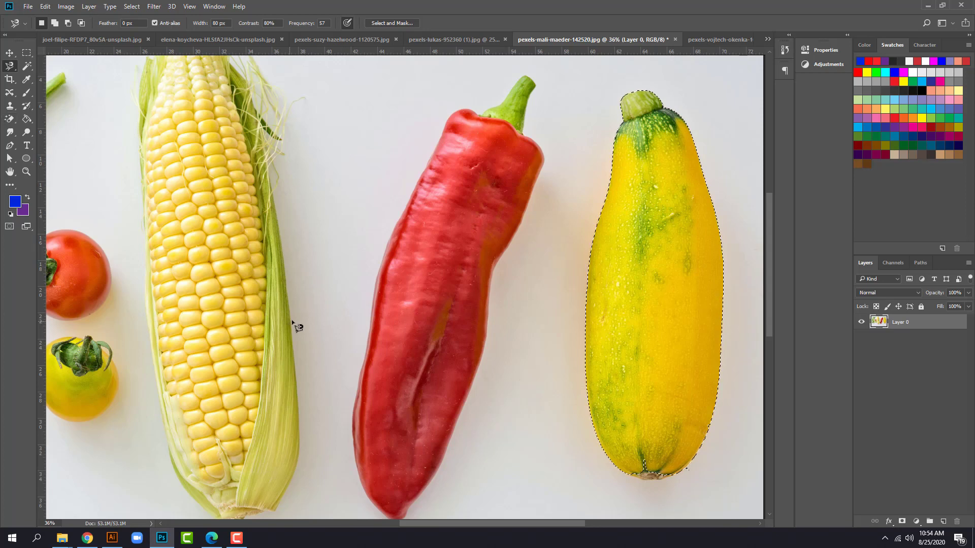
key("ctrl+0")
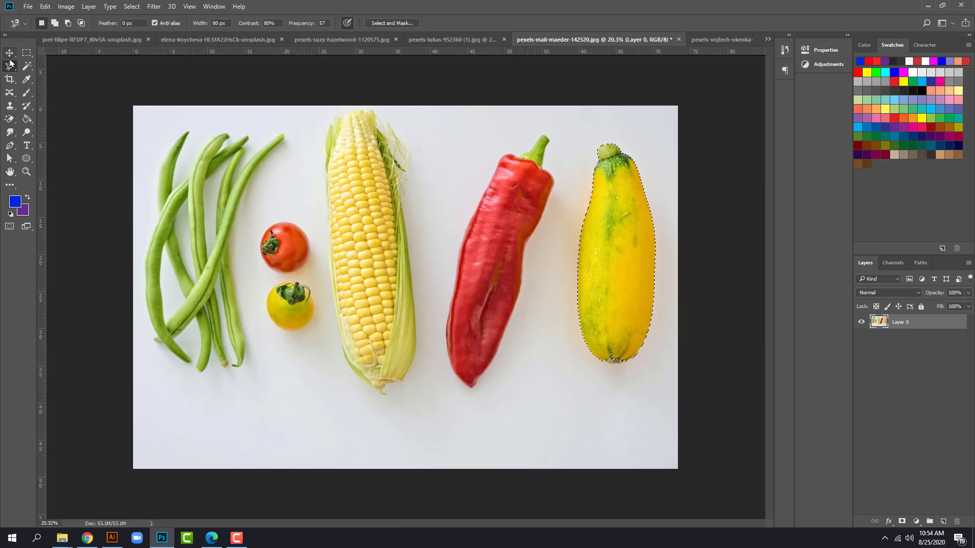
Step: Start a loose Magnetic Lasso trace from the green beans across the vegetables and remove its anchor points one after another
left_click(183, 132)
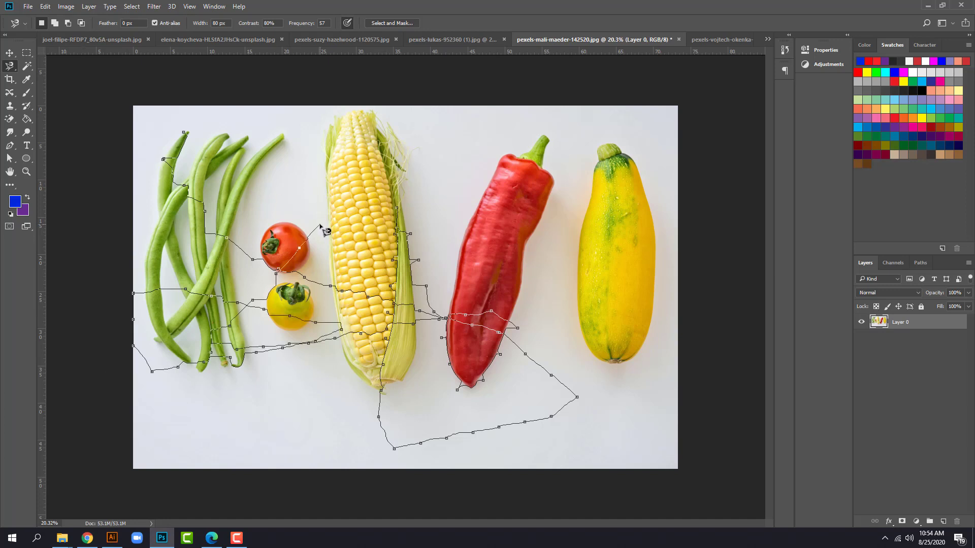
key("BackSpace")
key("BackSpace")
key("BackSpace")
key("BackSpace")
key("BackSpace")
key("BackSpace")
key("BackSpace")
key("BackSpace")
key("BackSpace")
key("BackSpace")
key("BackSpace")
key("BackSpace")
key("BackSpace")
key("BackSpace")
key("BackSpace")
key("BackSpace")
key("BackSpace")
key("BackSpace")
key("BackSpace")
key("BackSpace")
key("BackSpace")
key("BackSpace")
key("BackSpace")
key("BackSpace")
key("BackSpace")
key("BackSpace")
key("BackSpace")
key("BackSpace")
key("BackSpace")
key("BackSpace")
key("BackSpace")
key("BackSpace")
key("BackSpace")
key("BackSpace")
key("BackSpace")
key("BackSpace")
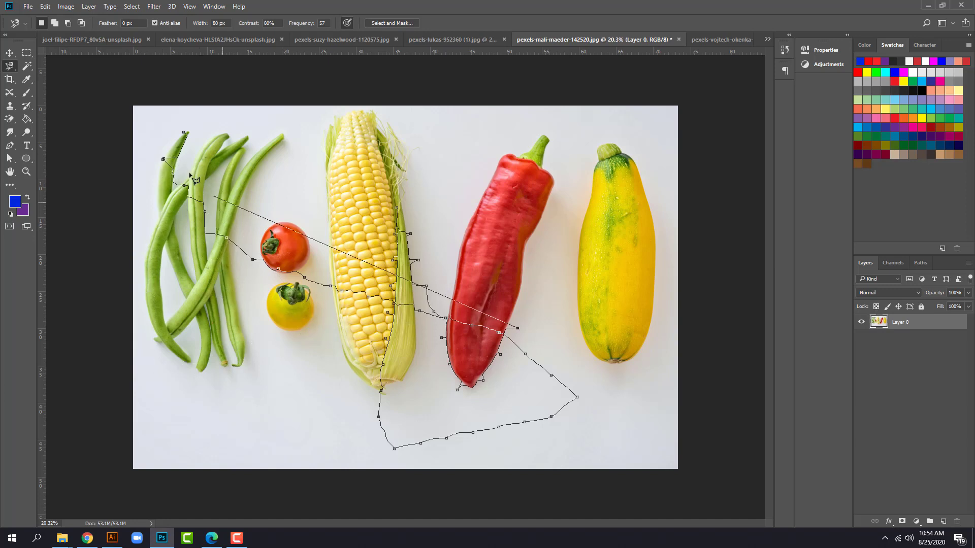
key("BackSpace")
key("BackSpace")
key("BackSpace")
key("BackSpace")
key("BackSpace")
key("BackSpace")
key("BackSpace")
key("BackSpace")
key("BackSpace")
key("BackSpace")
key("BackSpace")
key("BackSpace")
key("BackSpace")
key("BackSpace")
key("BackSpace")
key("BackSpace")
key("BackSpace")
key("BackSpace")
key("BackSpace")
key("BackSpace")
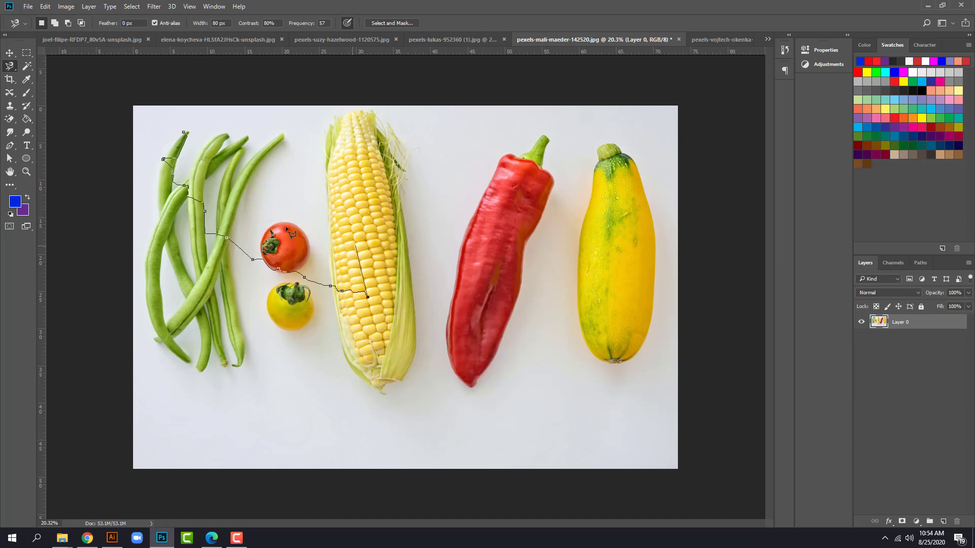
Step: Undo the deletion of the zucchini area and clear the selection around it
key("ctrl+shift+z")
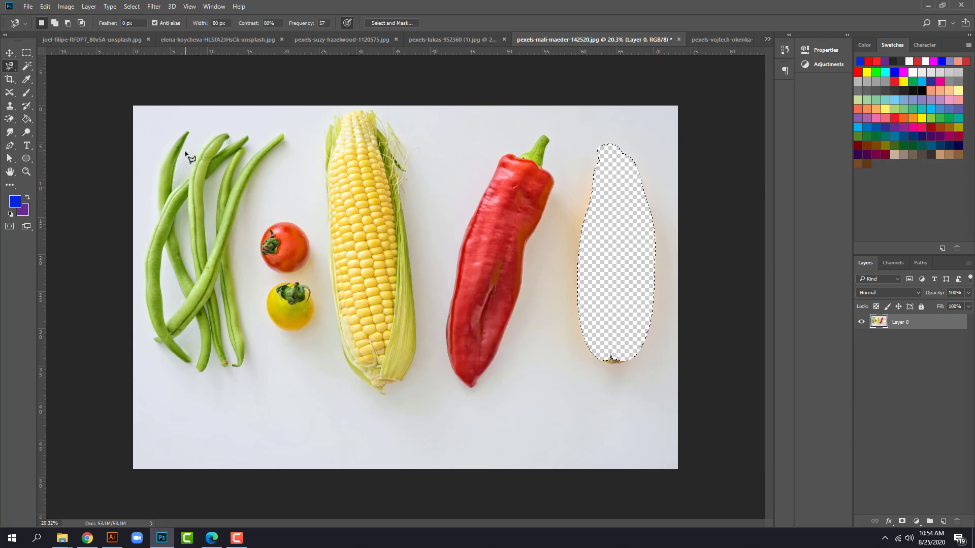
key("ctrl+d")
key("ctrl+z")
Step: Activate the Quick Selection Tool in new-selection mode, set its brush size to 172 px, and sample the background beside the pepper
right_click(10, 66)
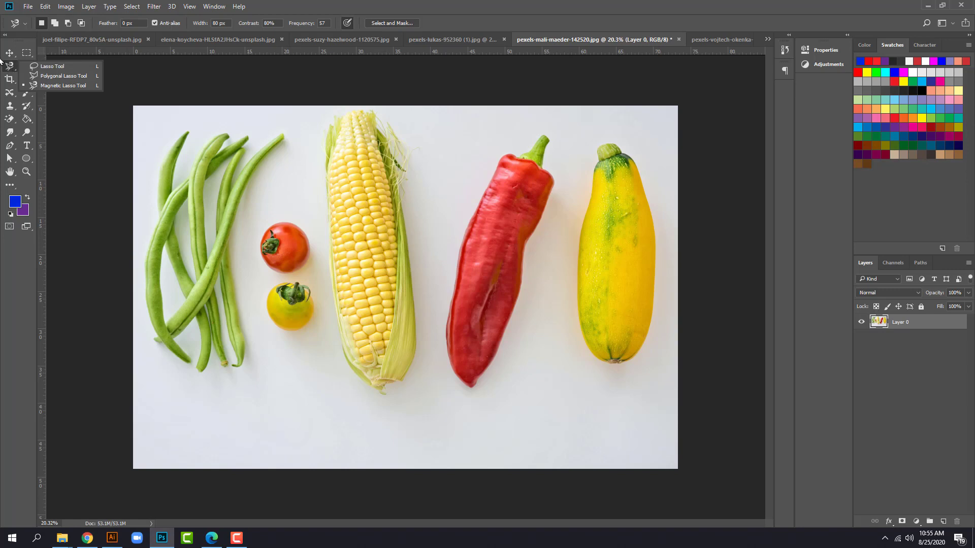
left_click_drag(13, 35, 10, 35)
left_click(26, 66)
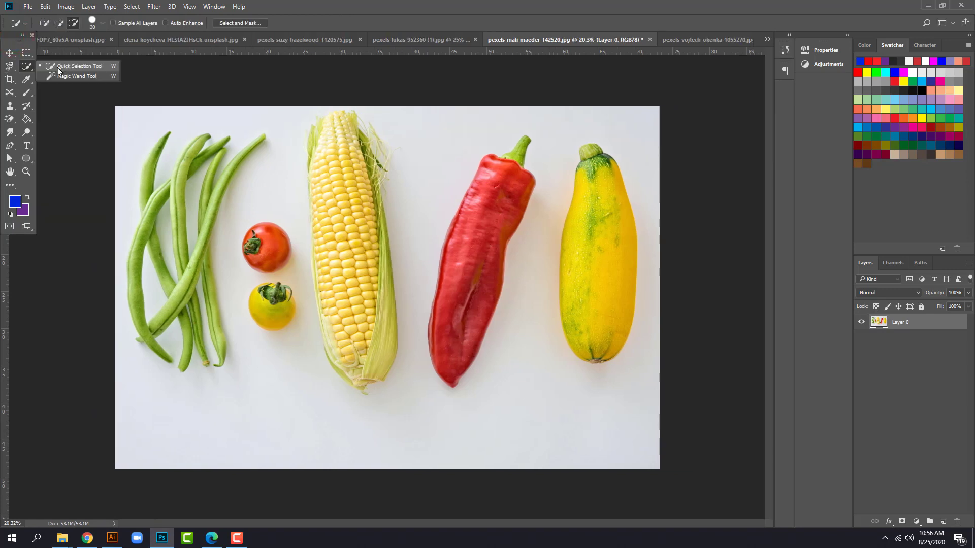
left_click(58, 67)
left_click(44, 23)
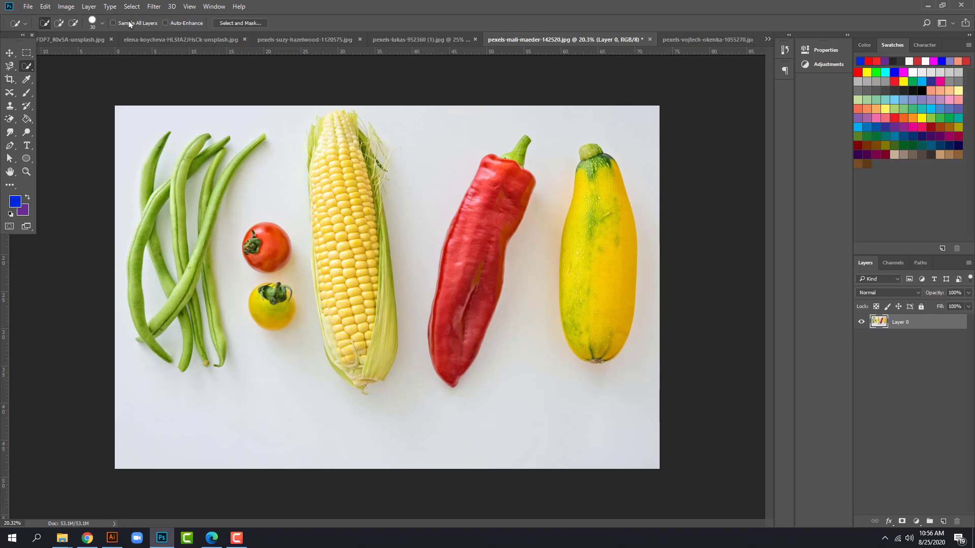
left_click(103, 23)
left_click_drag(64, 50, 81, 50)
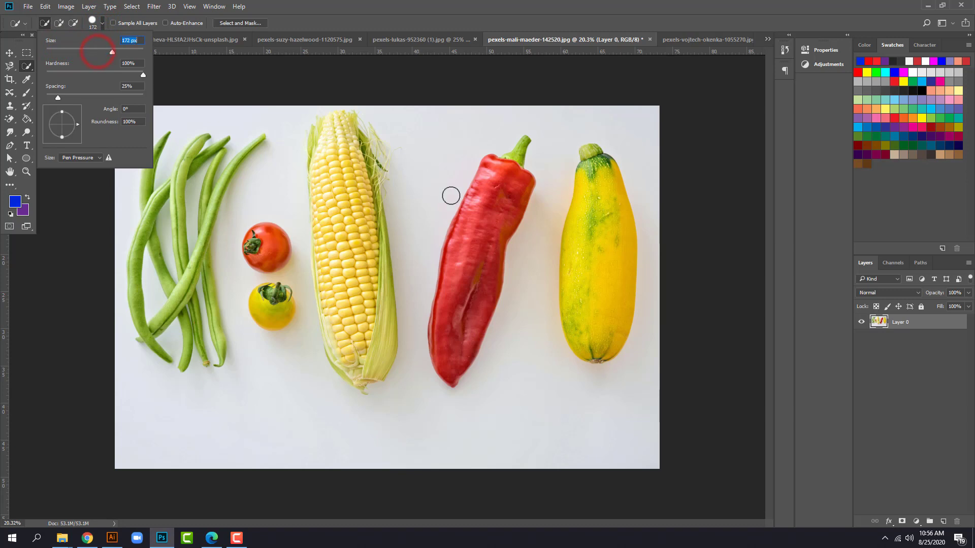
left_click(428, 195)
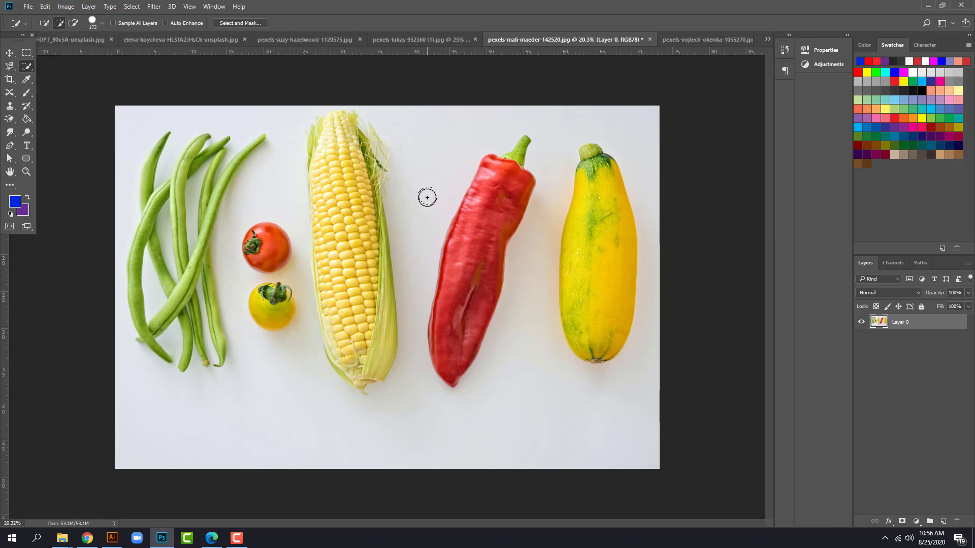
Step: Switch to the lemons image and select all three lemons with the Quick Selection Tool
key("ctrl+shift+Tab")
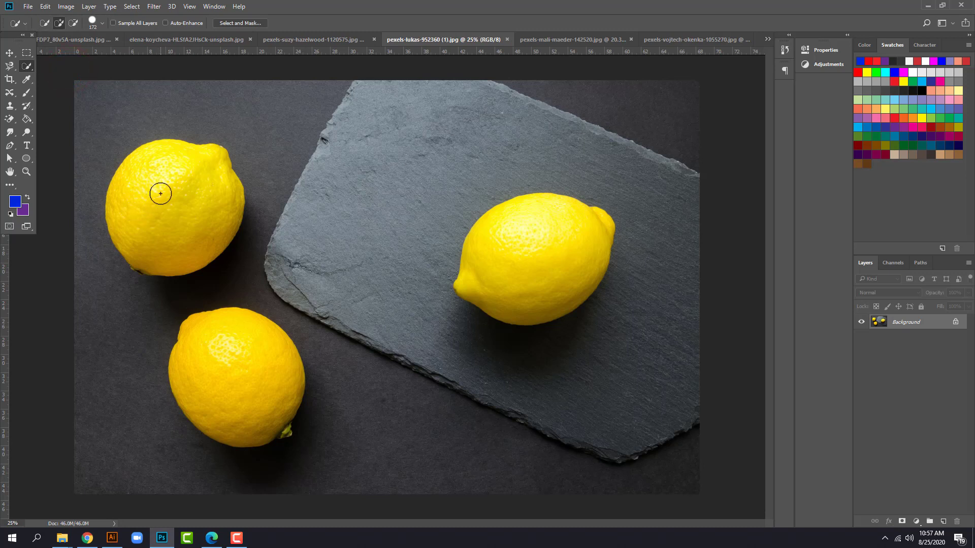
left_click_drag(160, 193, 152, 213)
left_click_drag(161, 185, 175, 175)
mouse_move(218, 344)
left_mouse_down()
mouse_move(218, 393)
mouse_move(237, 409)
left_mouse_up()
left_click_drag(520, 248, 529, 297)
Step: Subtract the lemon on the slate from the selection with the Quick Selection Tool
left_click(75, 24)
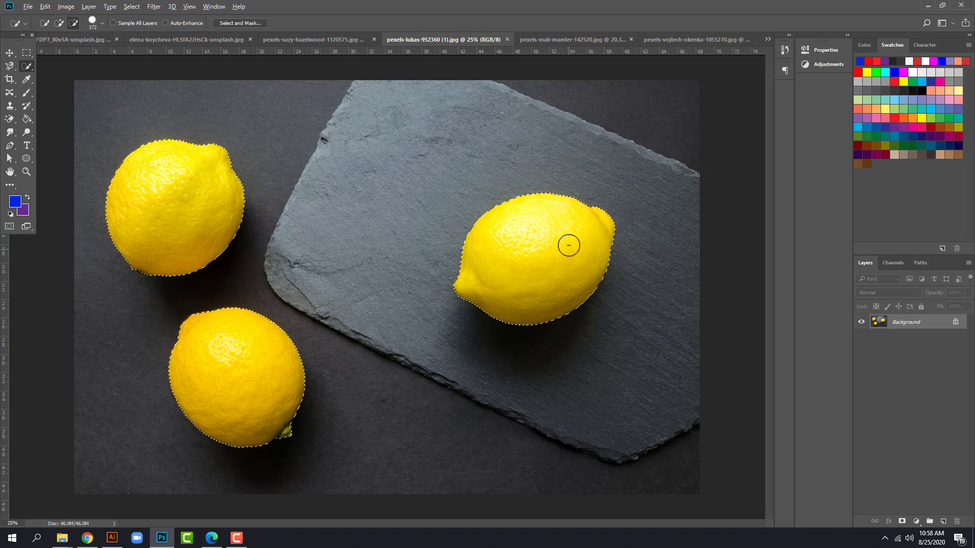
mouse_move(563, 241)
left_mouse_down()
mouse_move(516, 287)
mouse_move(556, 233)
mouse_move(553, 218)
mouse_move(487, 283)
left_mouse_up()
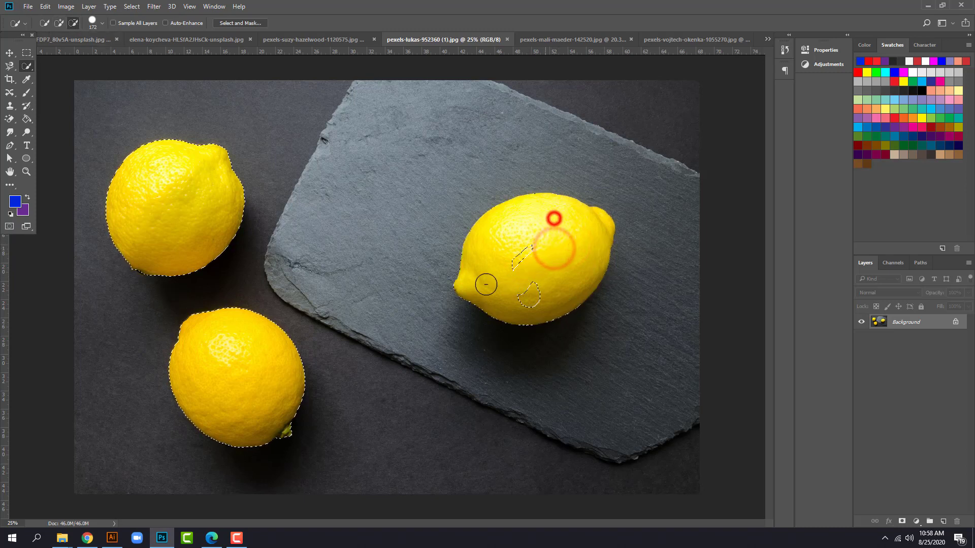
mouse_move(535, 248)
left_mouse_down()
mouse_move(525, 300)
mouse_move(545, 286)
left_mouse_up()
left_click(543, 285)
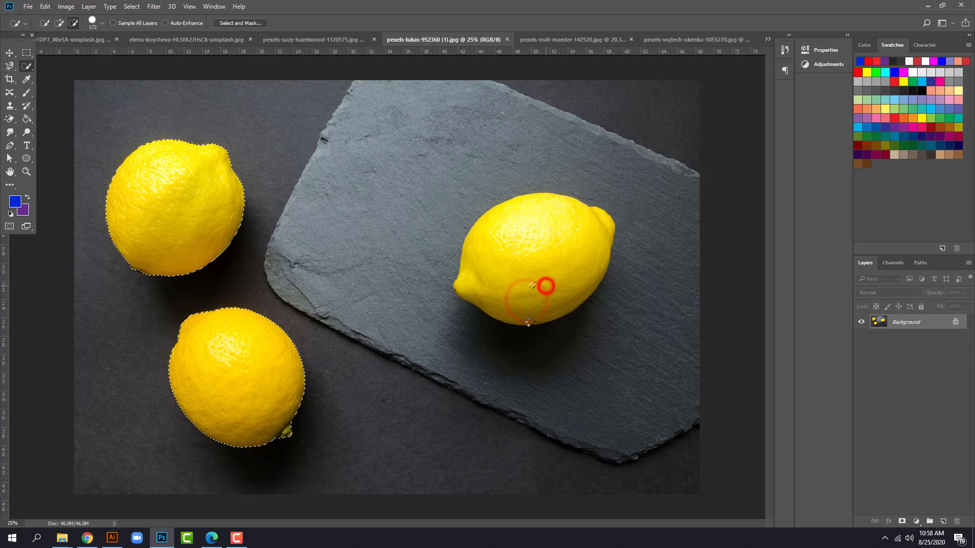
Step: Clear the lemon selection and reduce the Quick Selection brush to 94 px
key("ctrl+d")
key("bracketleft")
key("bracketleft")
key("bracketleft")
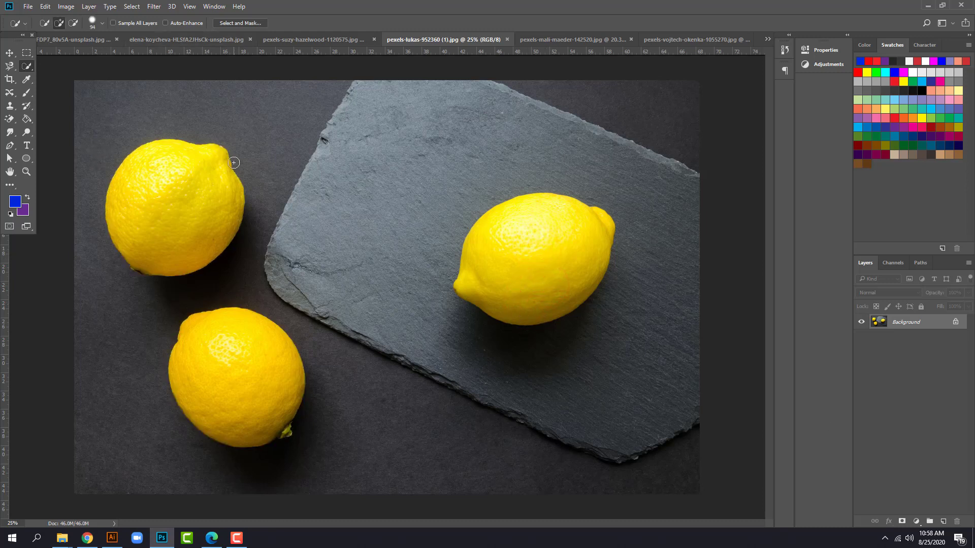
Step: Select the plain yellow background of the elena-koycheva banana image with the Magic Wand Tool
right_click(27, 66)
left_click(77, 78)
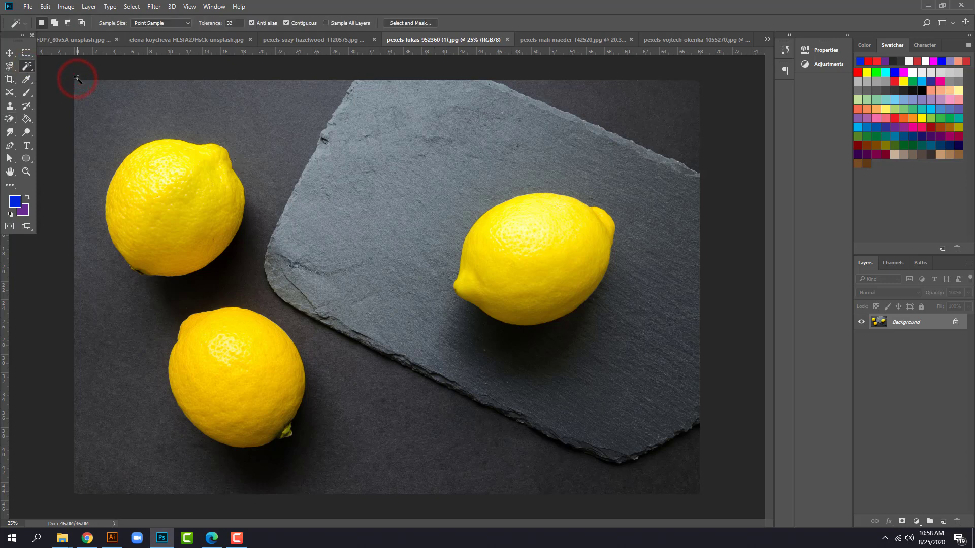
left_click(186, 39)
left_click(415, 151)
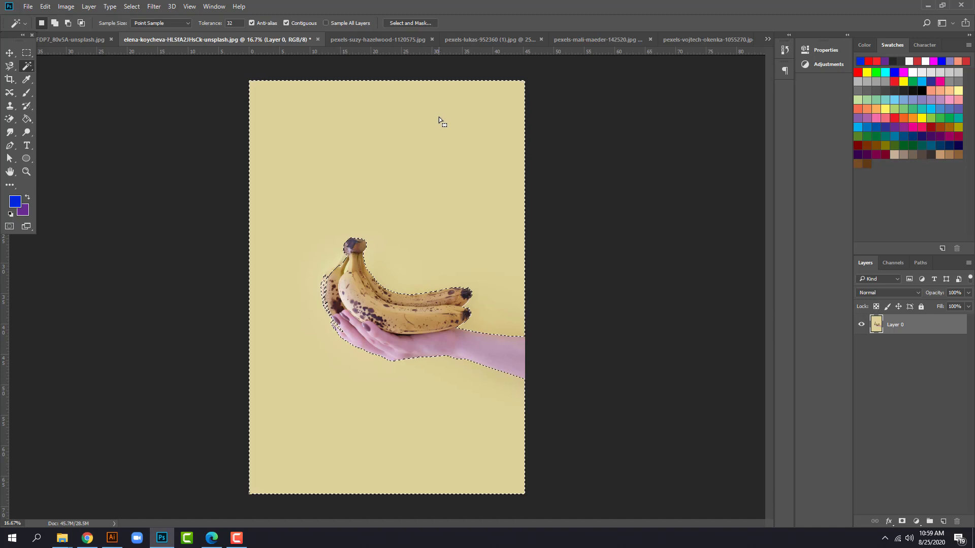
Step: Delete the selected yellow background, examine the cut-out edge around the bananas up close, and undo the deletion
key("Delete")
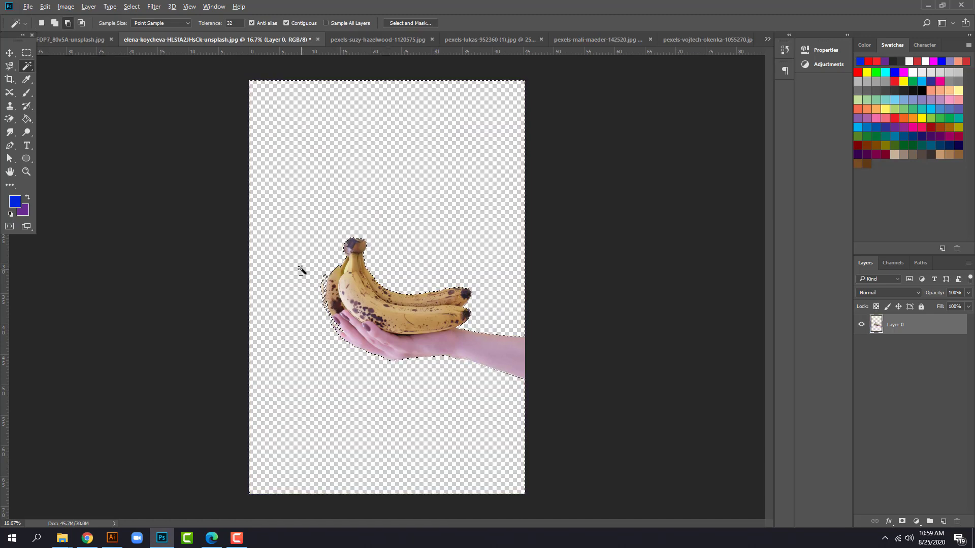
scroll(336, 274, "up", 5)
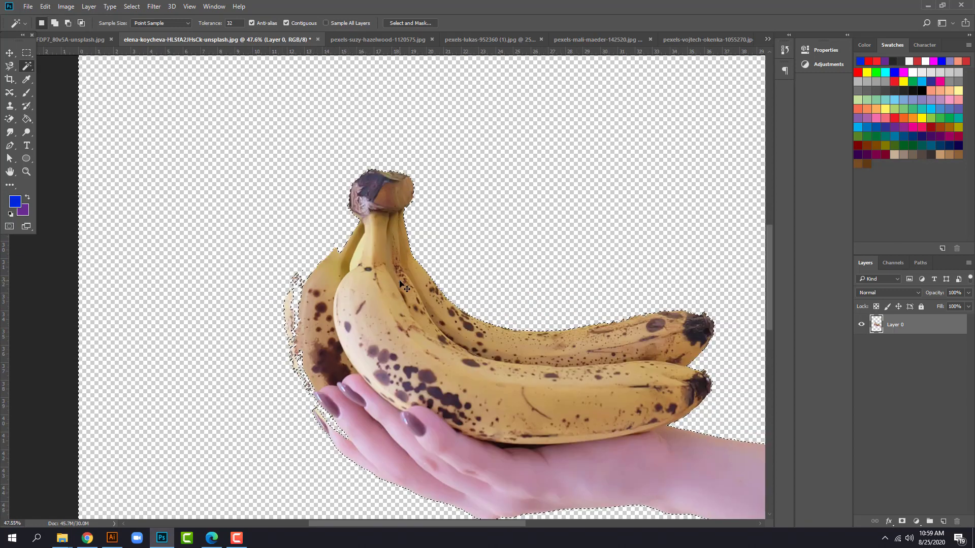
key("ctrl+z")
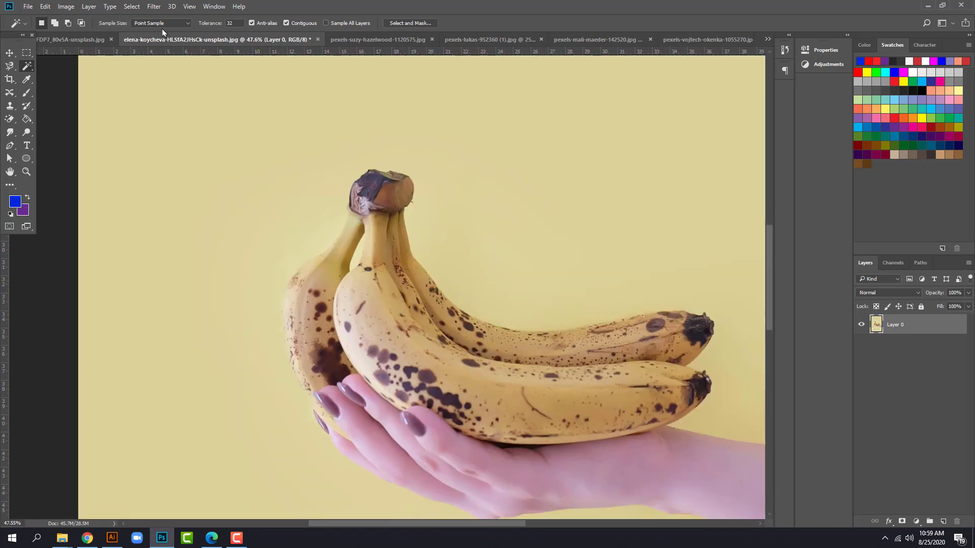
Step: Switch to the white building image and unlock its Background layer
left_click(94, 39)
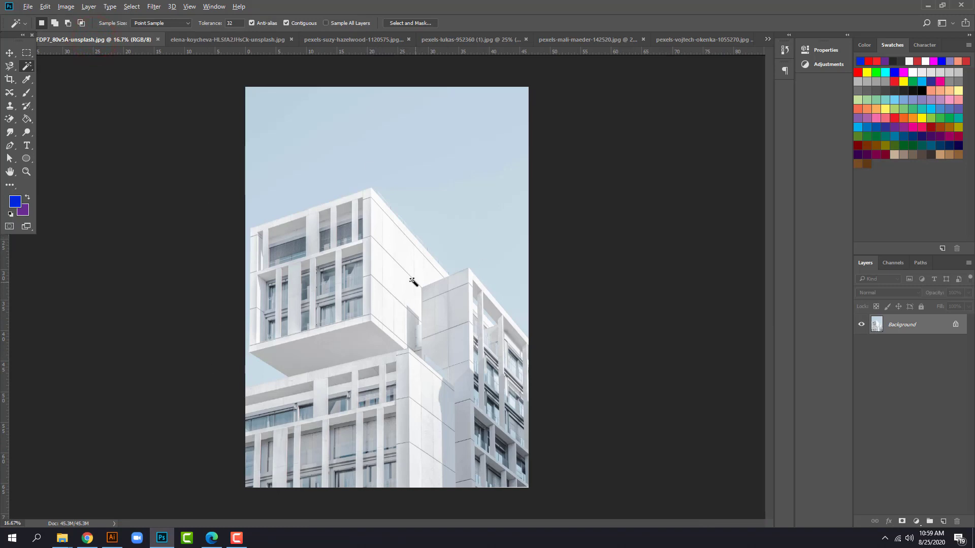
scroll(409, 279, "up", 3)
scroll(630, 314, "down", 2)
left_click(955, 325)
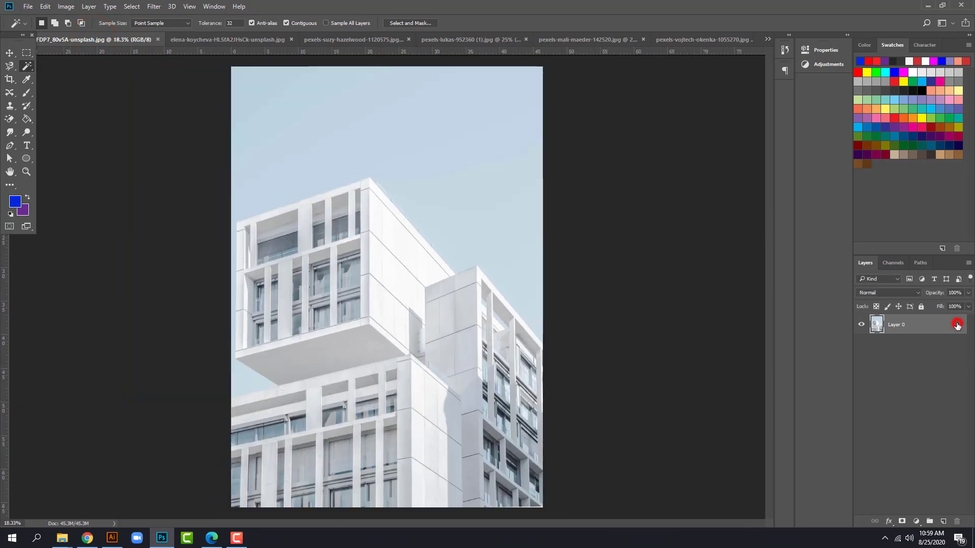
Step: Select the middle wall panel on the building's upper block with the Magic Wand Tool and add the panel below it
left_click(401, 240)
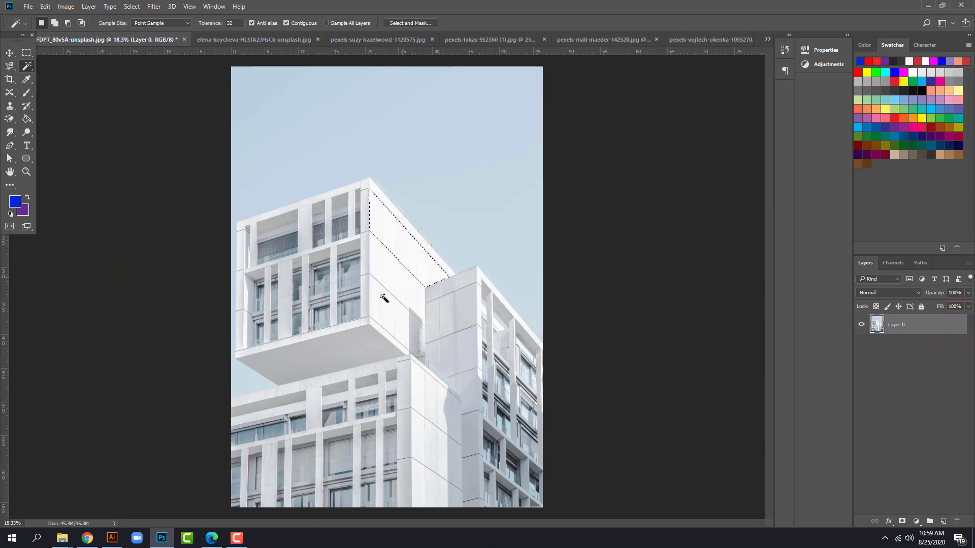
left_click(403, 283)
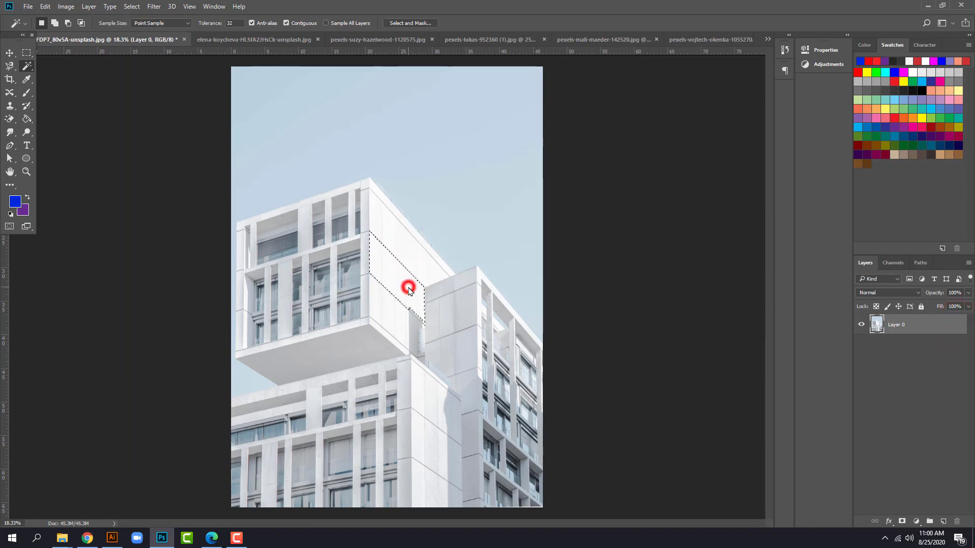
left_click(390, 320, "shift")
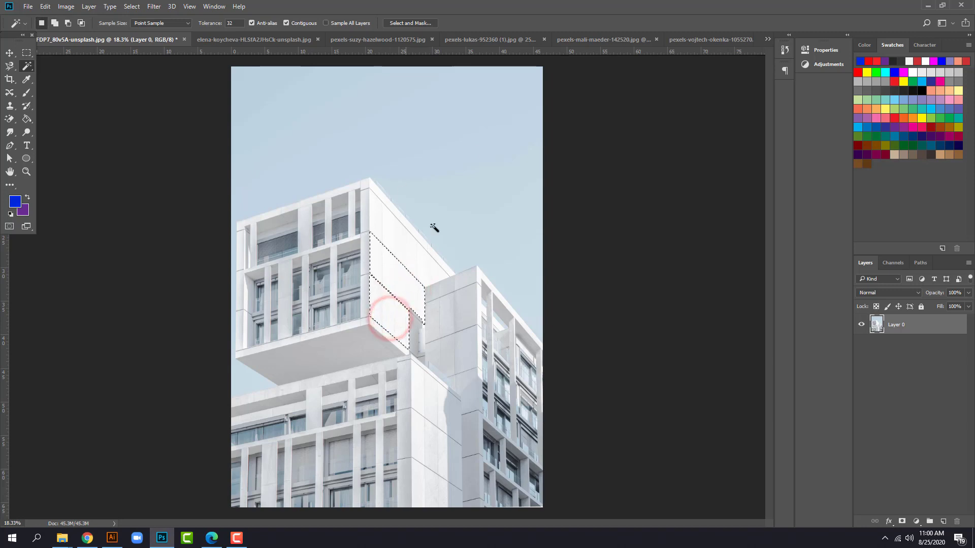
Step: Turn off Contiguous, set the Magic Wand tolerance to 50, and sample the white wall, clearing the selection before and after
left_click(303, 23)
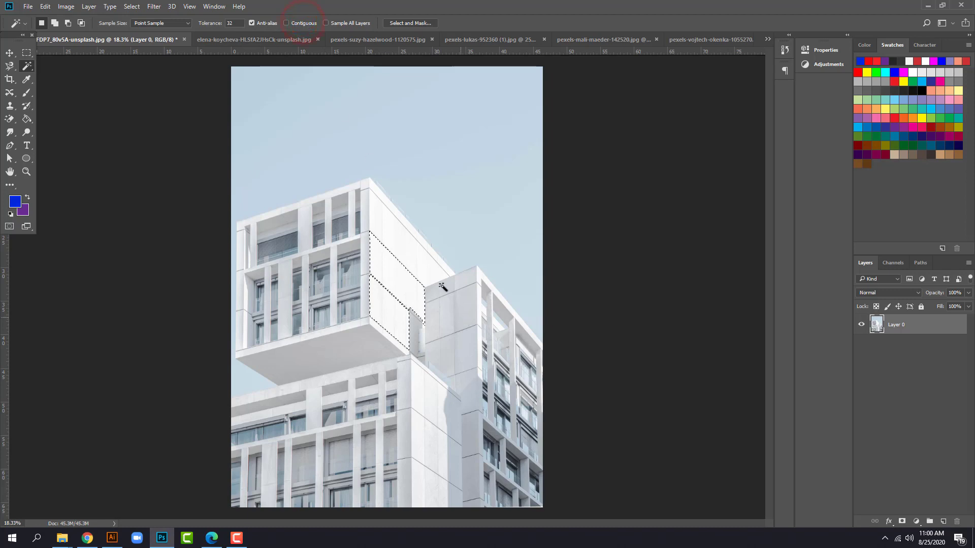
key("ctrl+d")
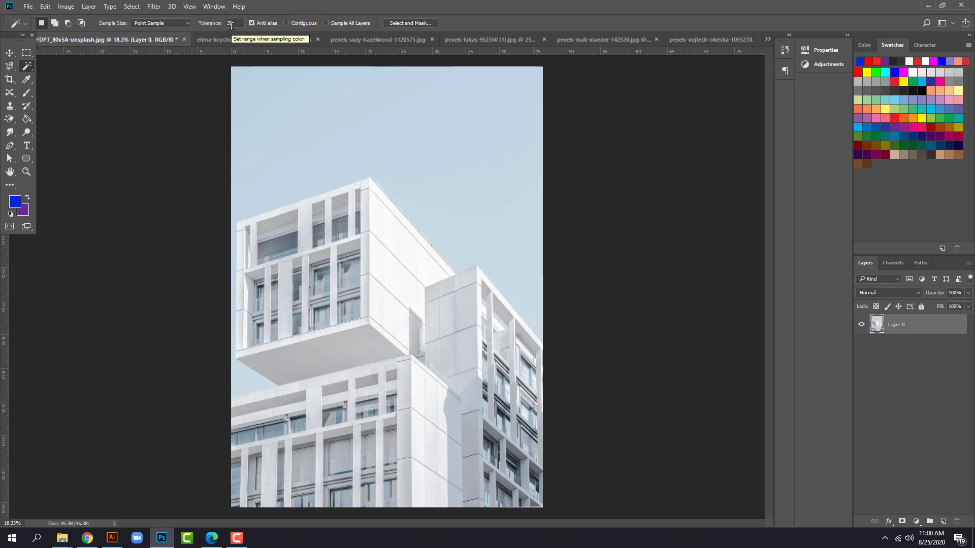
left_click(231, 24)
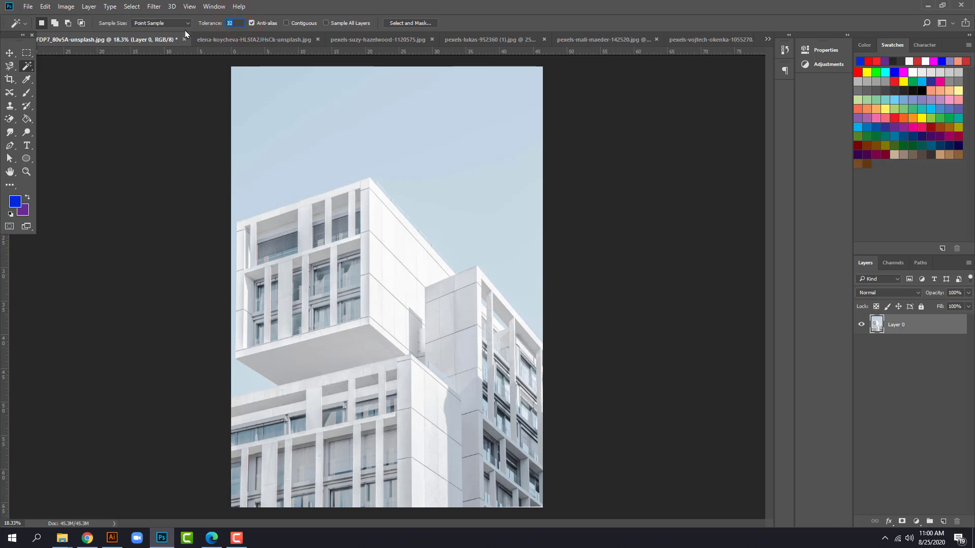
type("50")
left_click(395, 232)
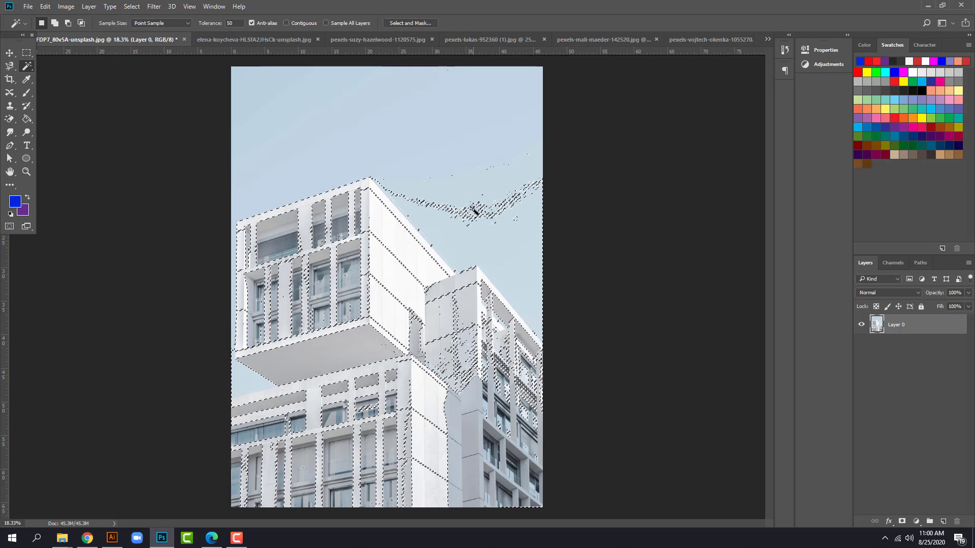
key("ctrl+d")
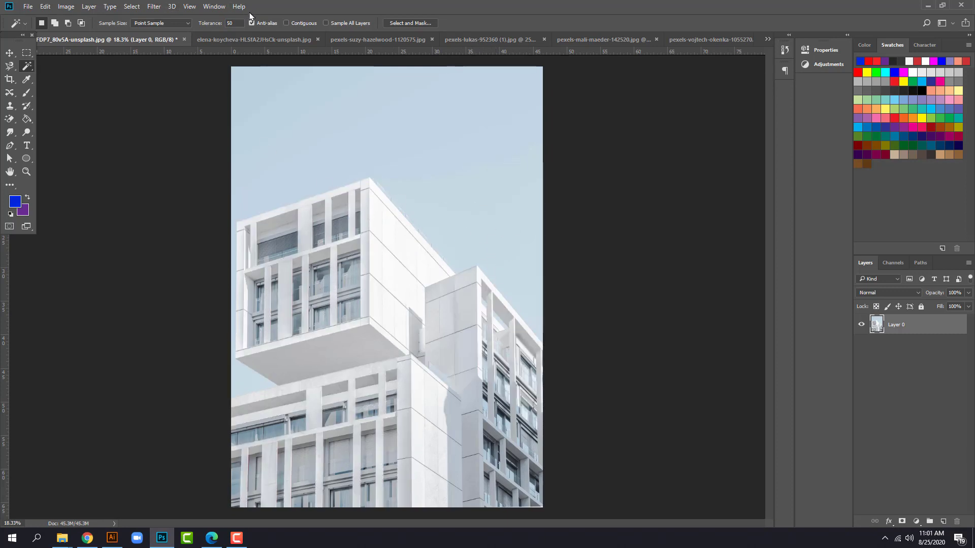
Step: Set the Magic Wand tolerance to 10, sample the building's white wall again, and clear the selection
left_click(237, 23)
type("10")
left_click(404, 263)
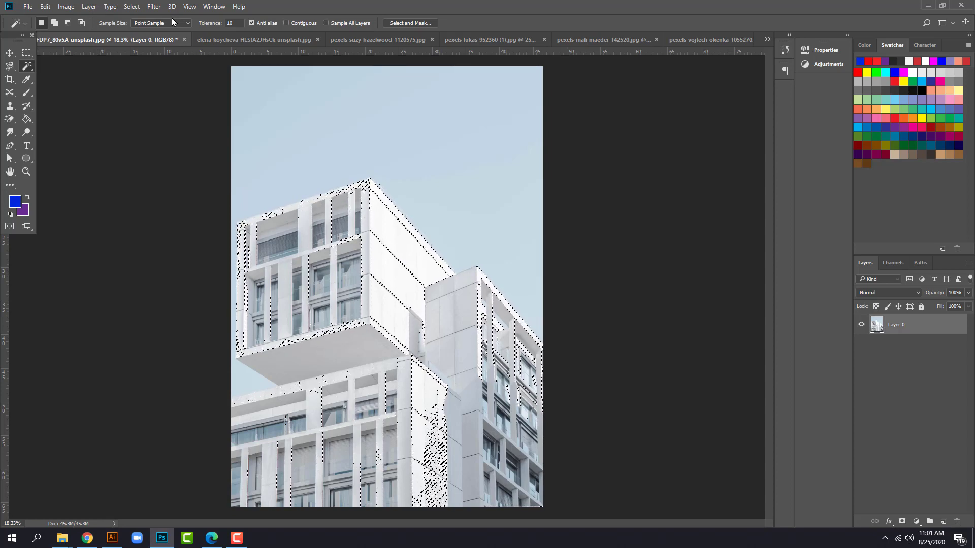
key("ctrl+d")
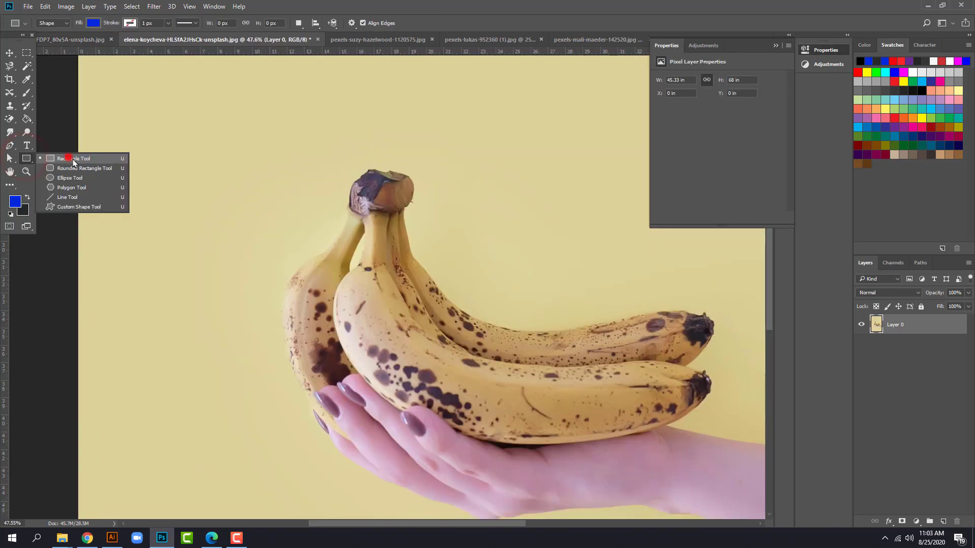
Step: Draw five blue rectangles over the banana image, the first about 350 × 266 px and the fifth about 421 × 295 px, and undo the last one
left_click(69, 157)
left_click_drag(168, 105, 253, 170)
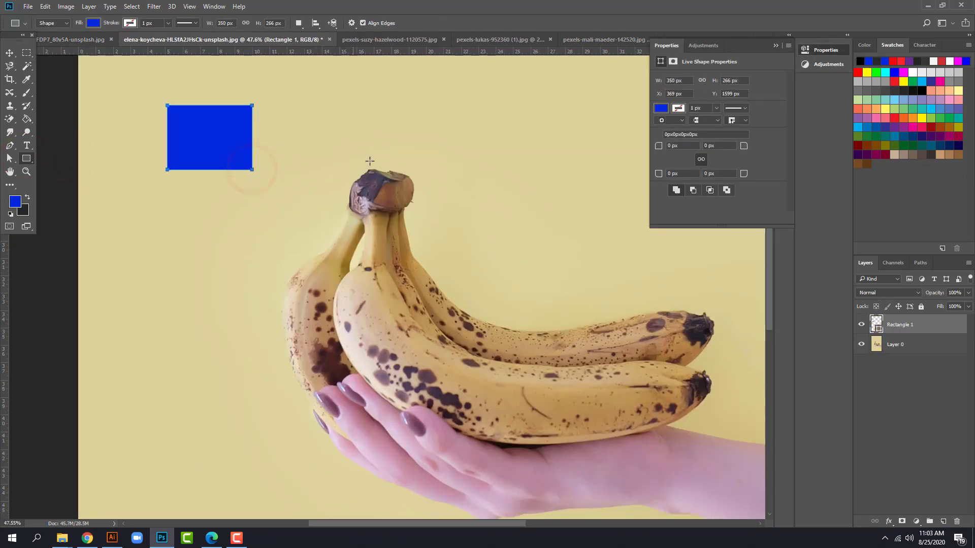
left_click_drag(346, 123, 479, 242)
left_click_drag(558, 181, 593, 336)
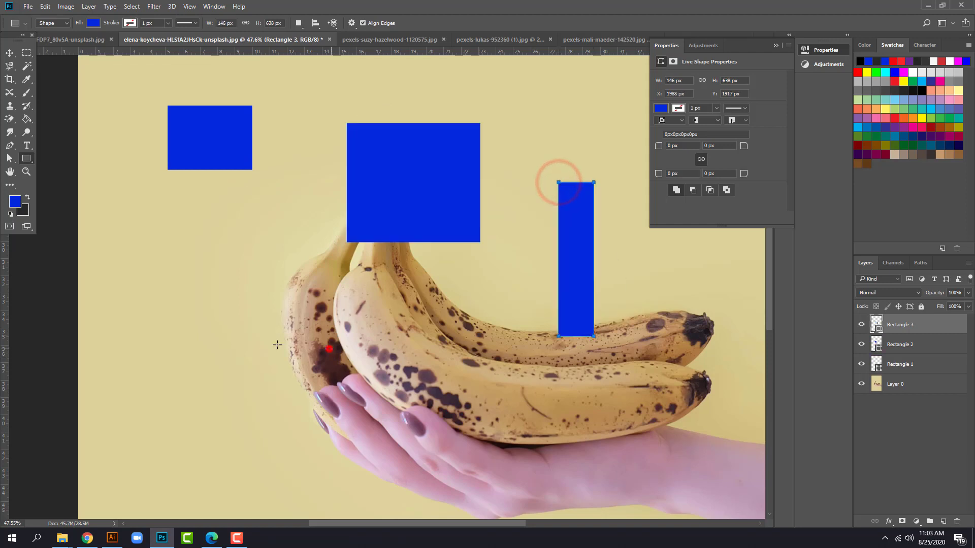
mouse_move(175, 311)
left_mouse_down()
mouse_move(283, 348)
mouse_move(333, 349)
left_mouse_up()
mouse_move(439, 336)
left_mouse_down()
mouse_move(533, 392)
mouse_move(541, 408)
left_mouse_up()
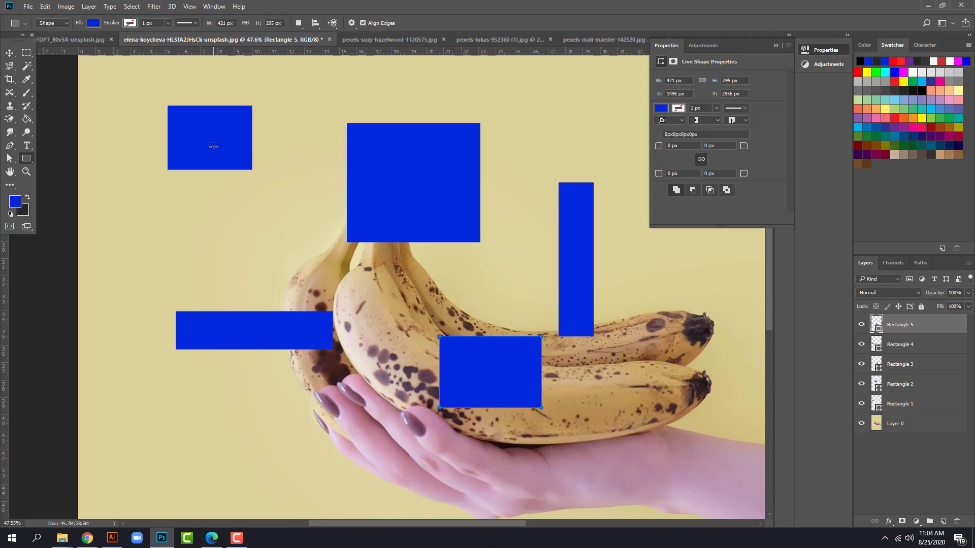
key("ctrl+z")
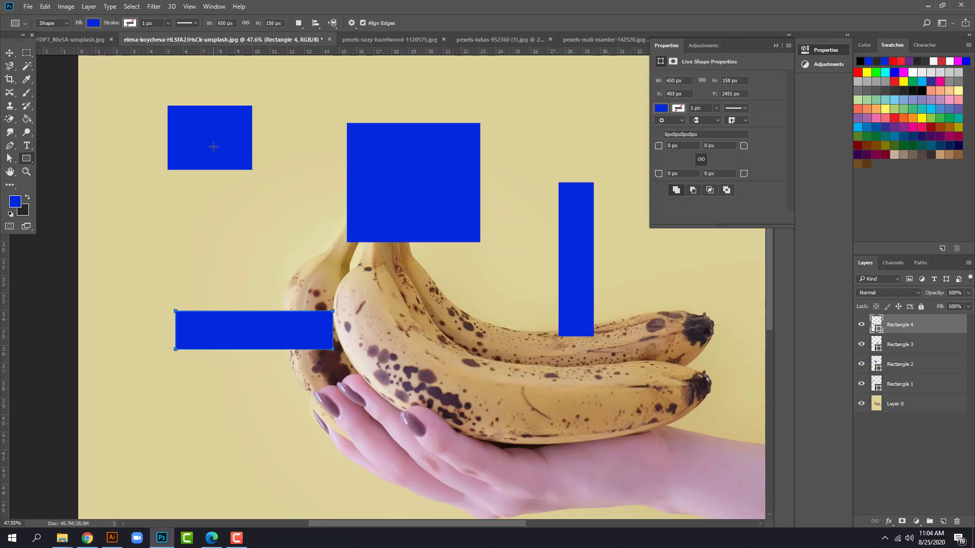
Step: Redo the fifth rectangle, then undo the rectangles one by one back to the first one
key("ctrl+shift+z")
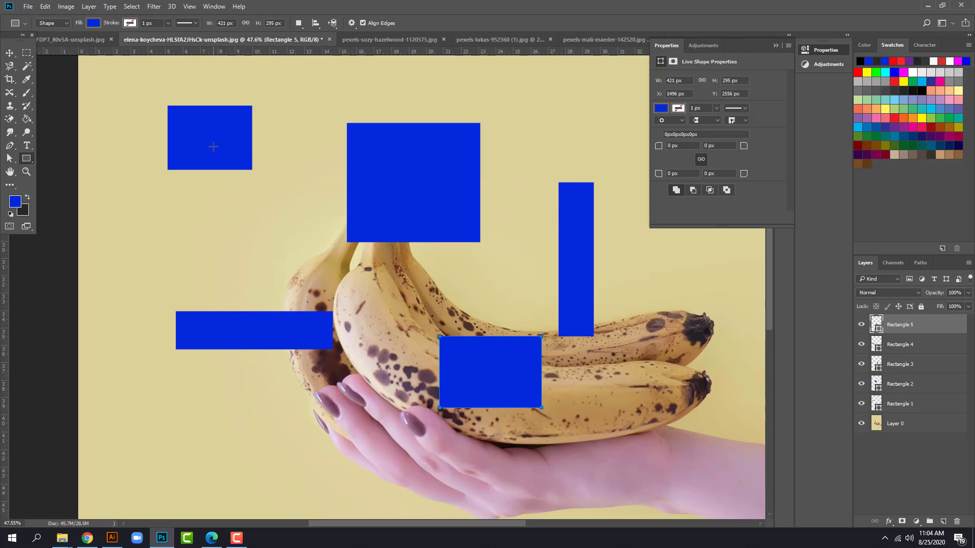
key("ctrl+z")
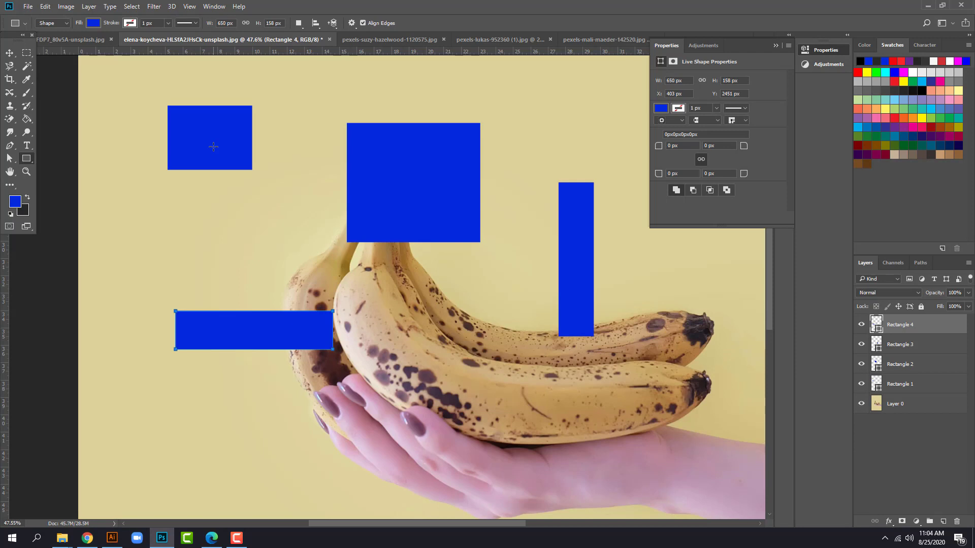
key("ctrl+z")
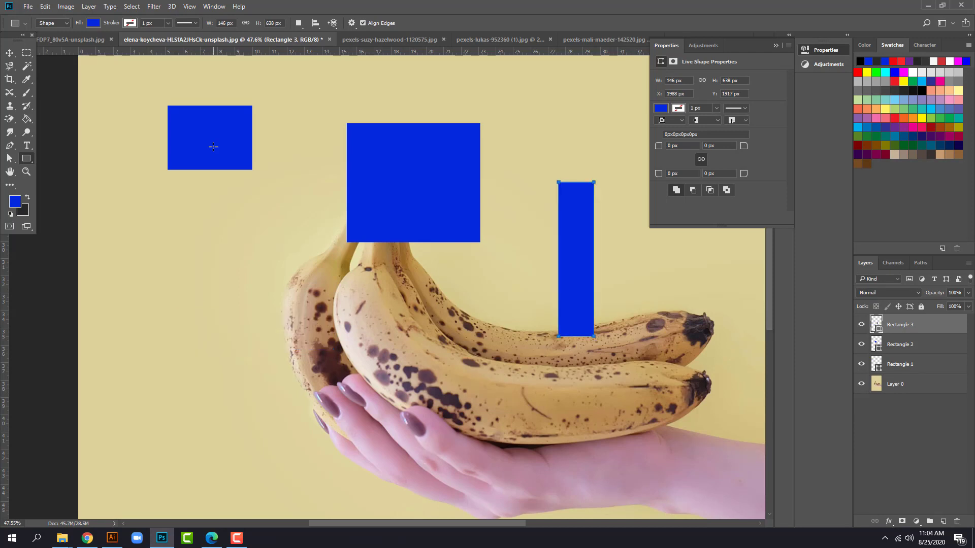
key("ctrl+z")
key("ctrl+z")
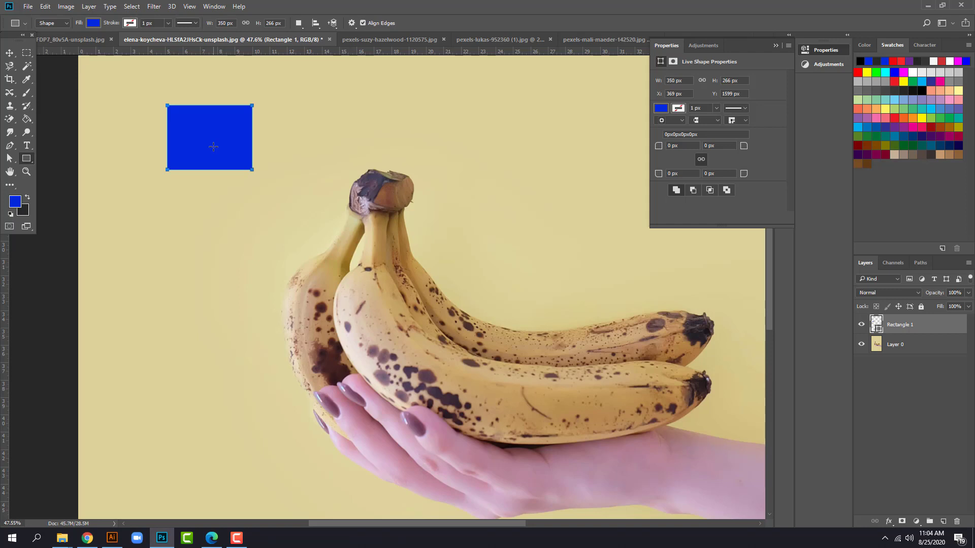
Step: Bring back the second rectangle, about 552 × 493 px over the banana stems, and the tall third one, about 146 × 638 px
left_click_drag(347, 123, 480, 242)
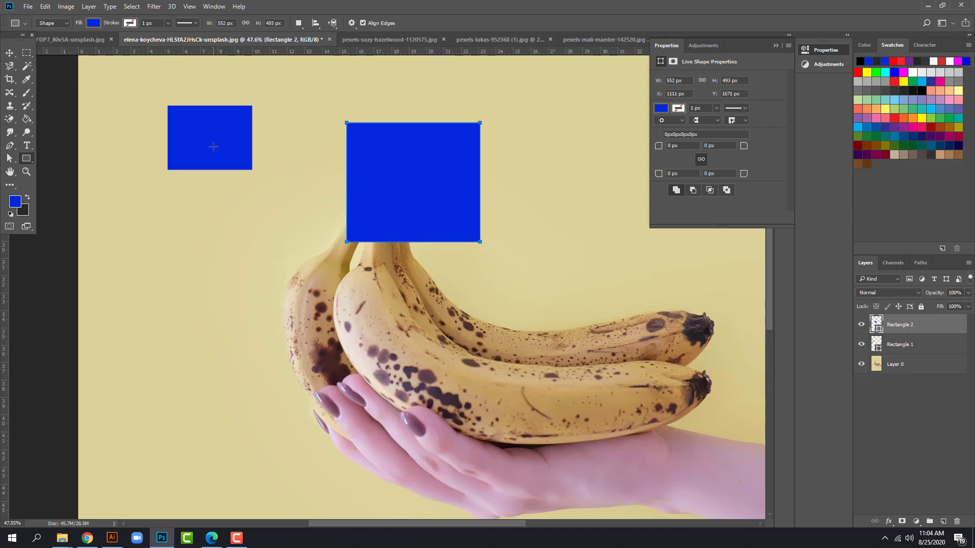
left_click_drag(558, 181, 594, 336)
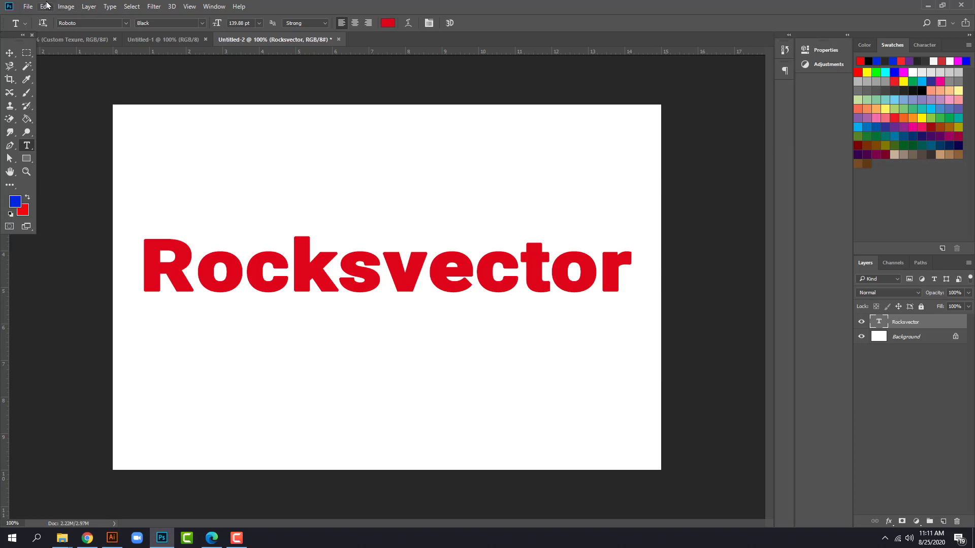
left_click(28, 6)
left_click(66, 117)
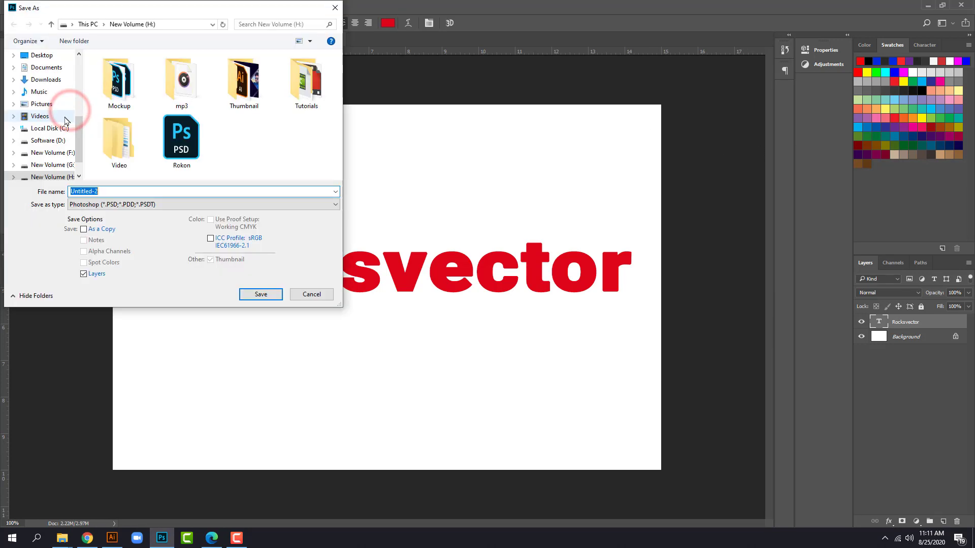
left_click(331, 9)
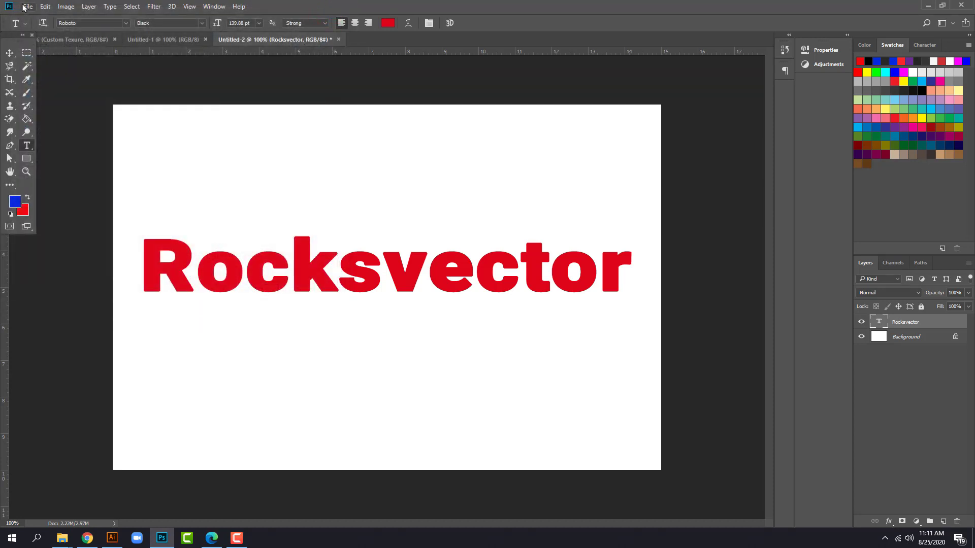
Step: Save the text document to the Desktop as Rocksvector in Photoshop (*.PSD) format
key("ctrl+shift+s")
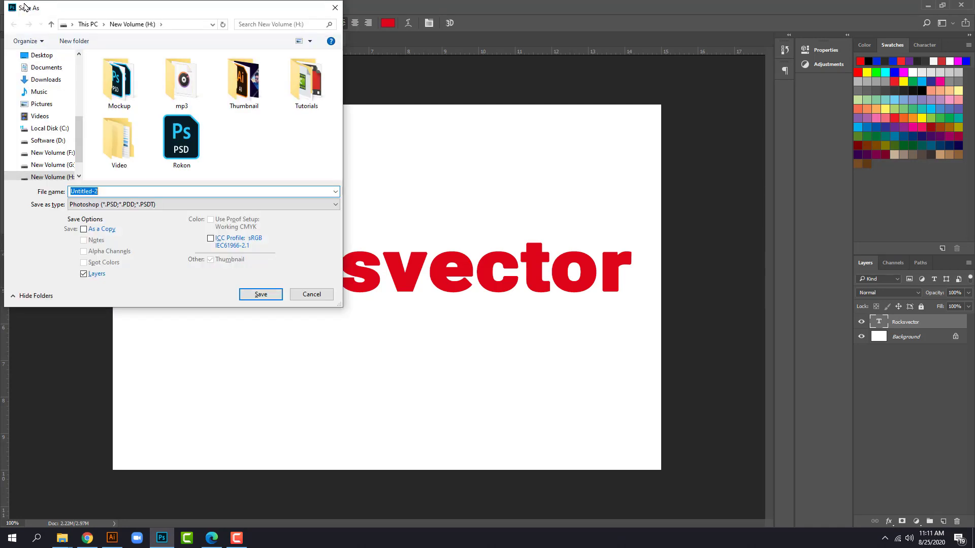
left_click(53, 55)
scroll(274, 163, "down", 2)
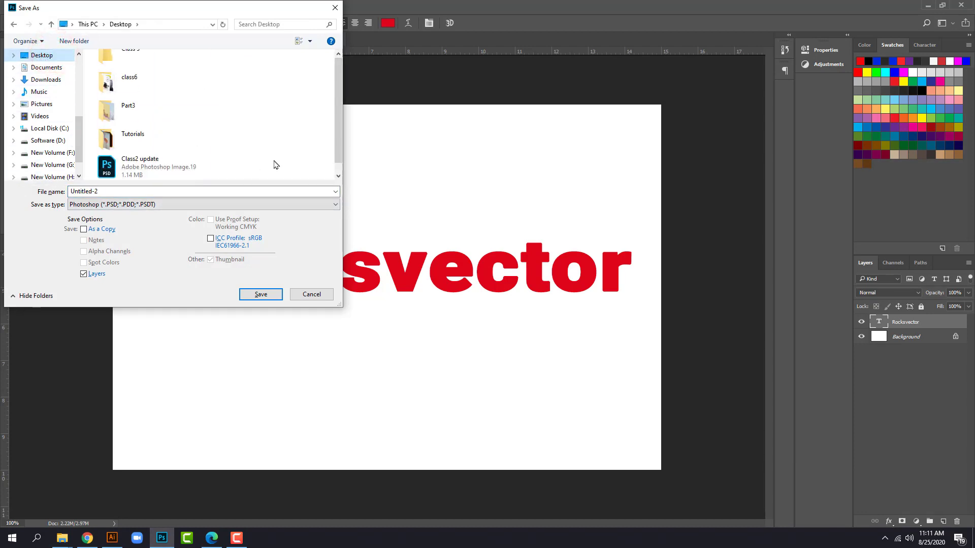
left_click(142, 192)
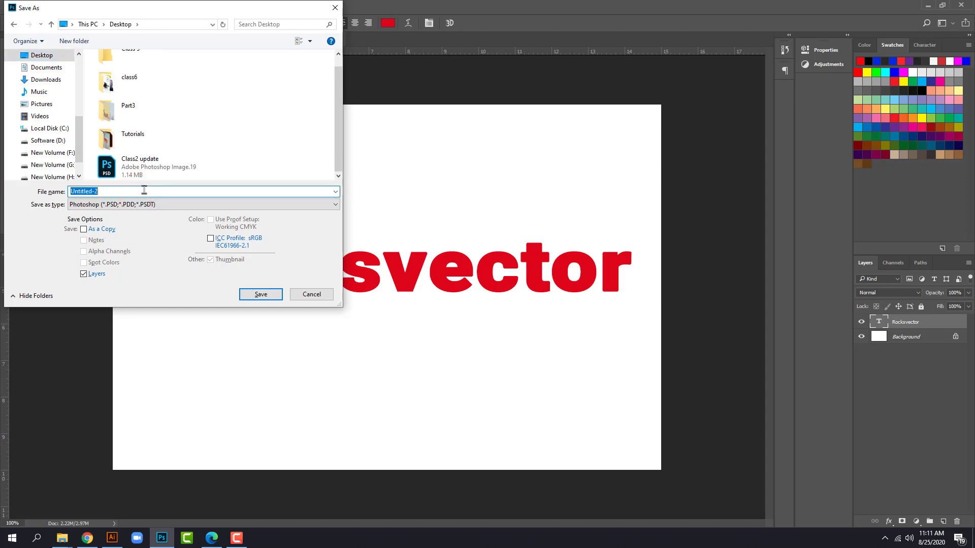
type("Rocksvector")
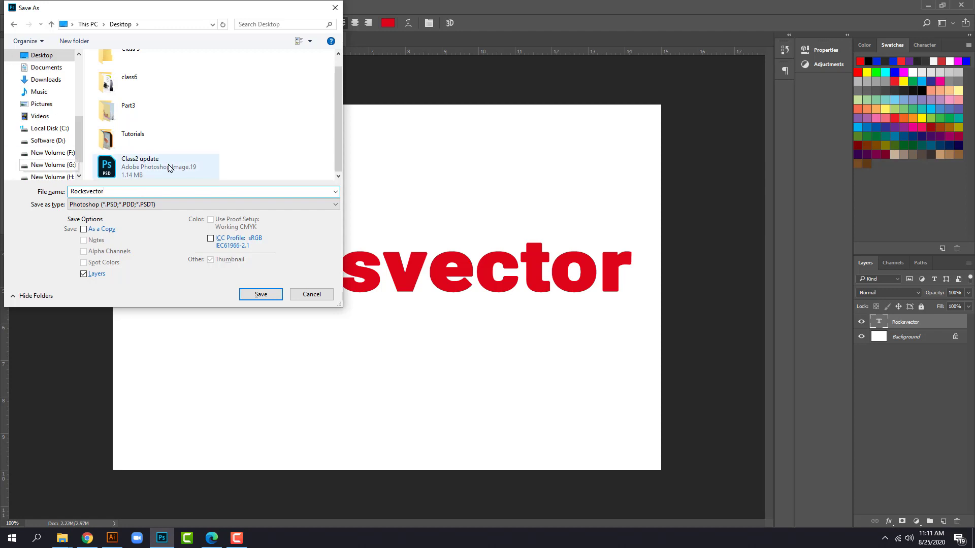
left_click(203, 204)
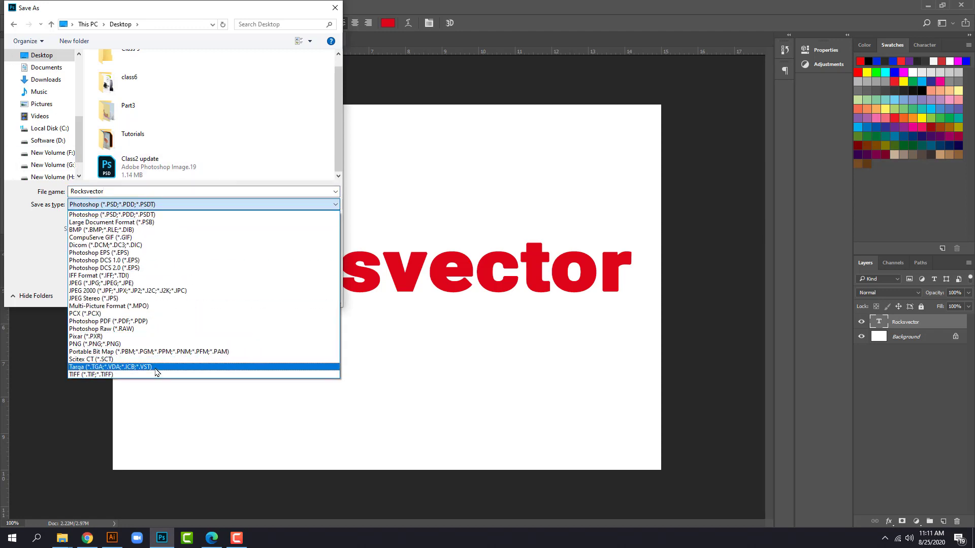
left_click(185, 214)
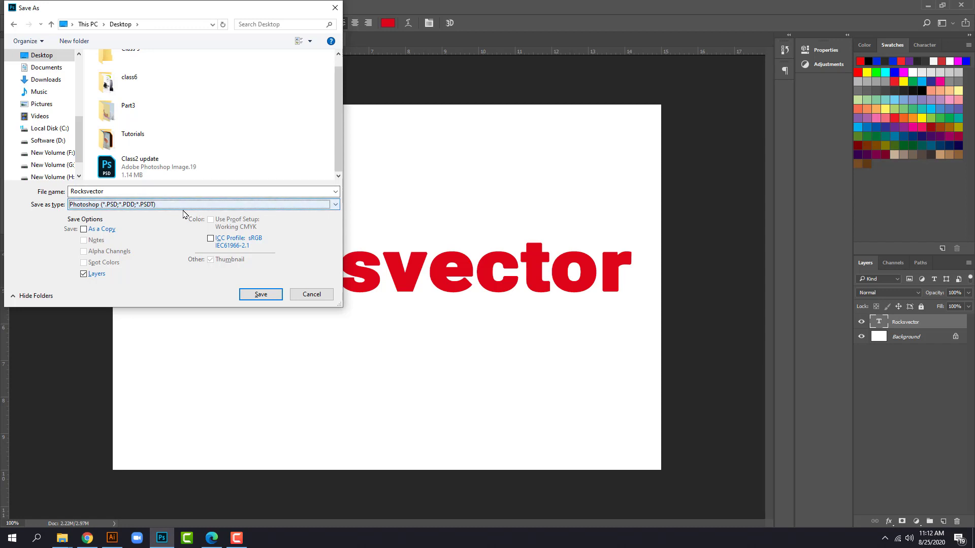
left_click(272, 295)
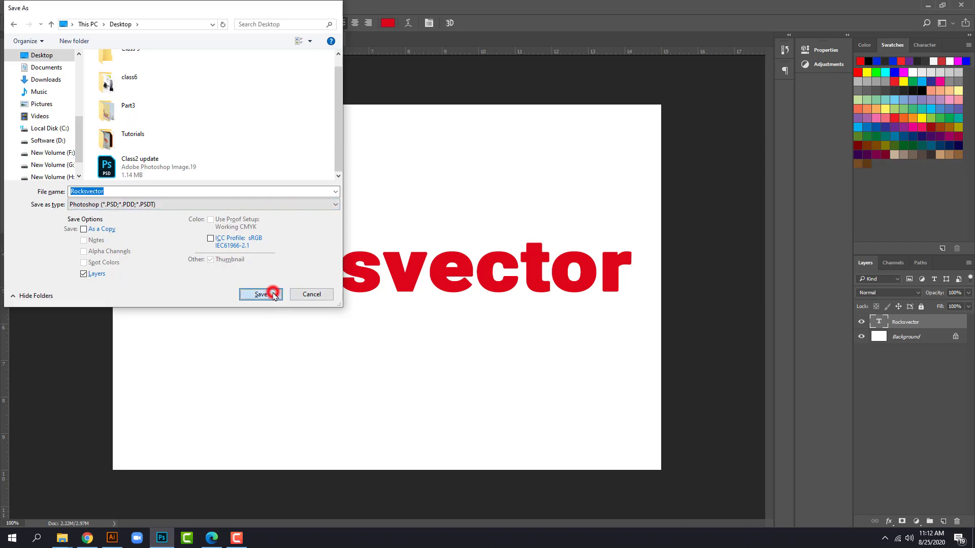
key("Return")
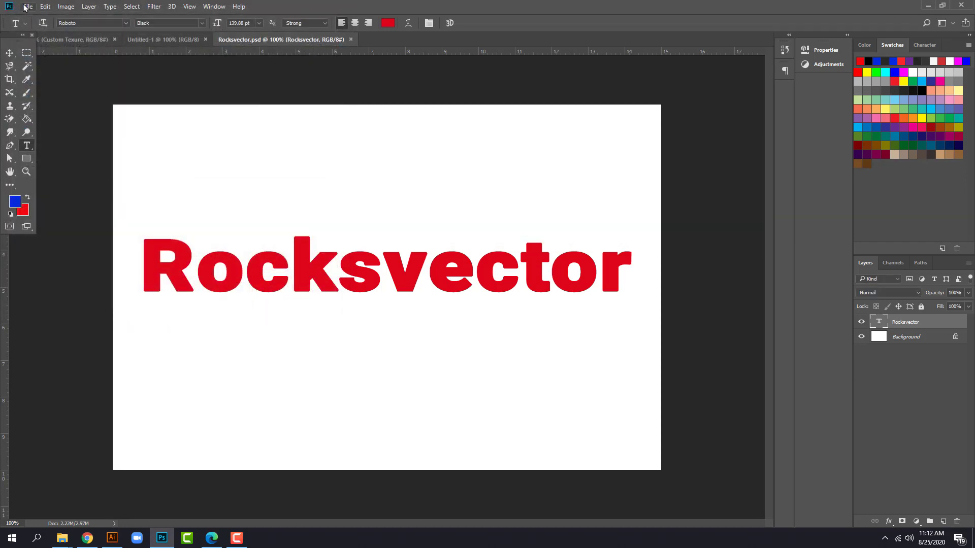
Step: Start saving a JPEG version of the document to the Desktop under the name Rocksvector
left_click(27, 6)
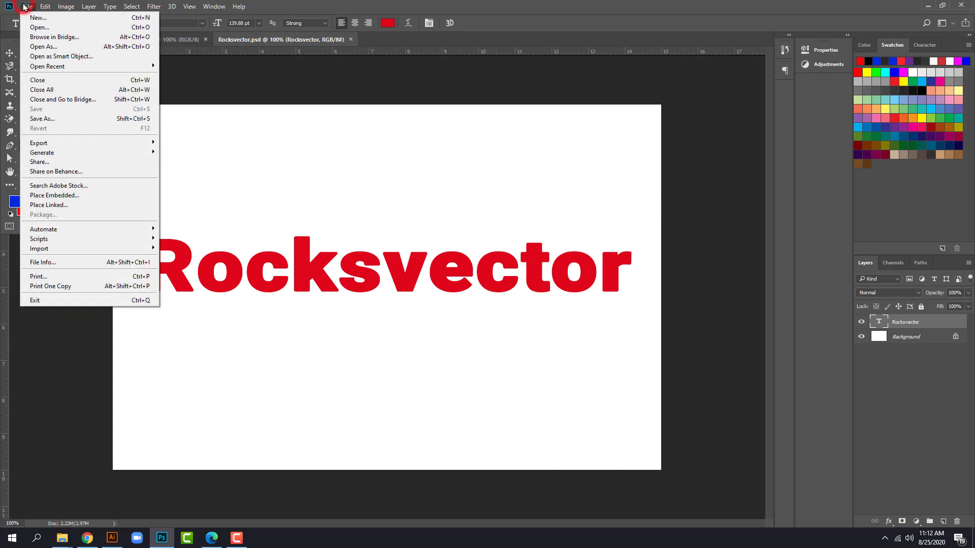
left_click(71, 119)
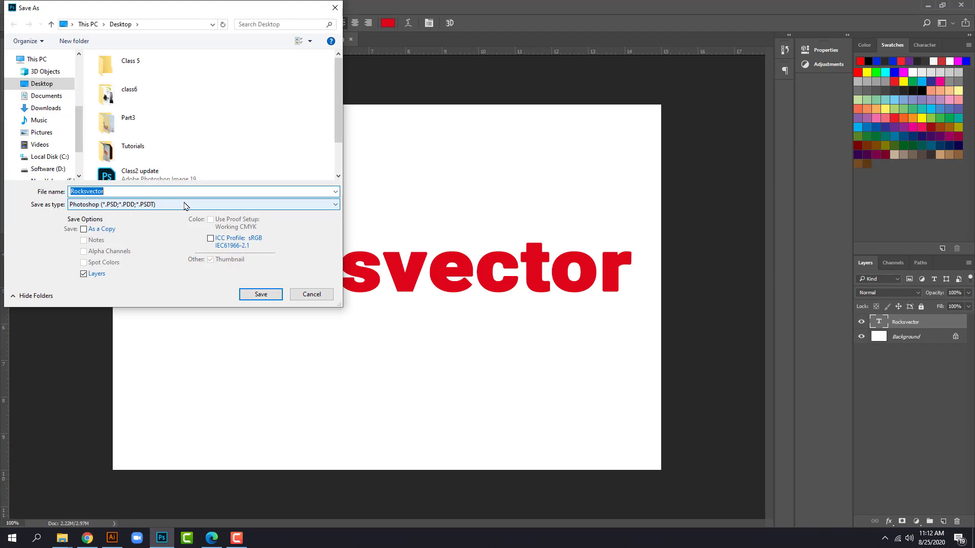
left_click(185, 205)
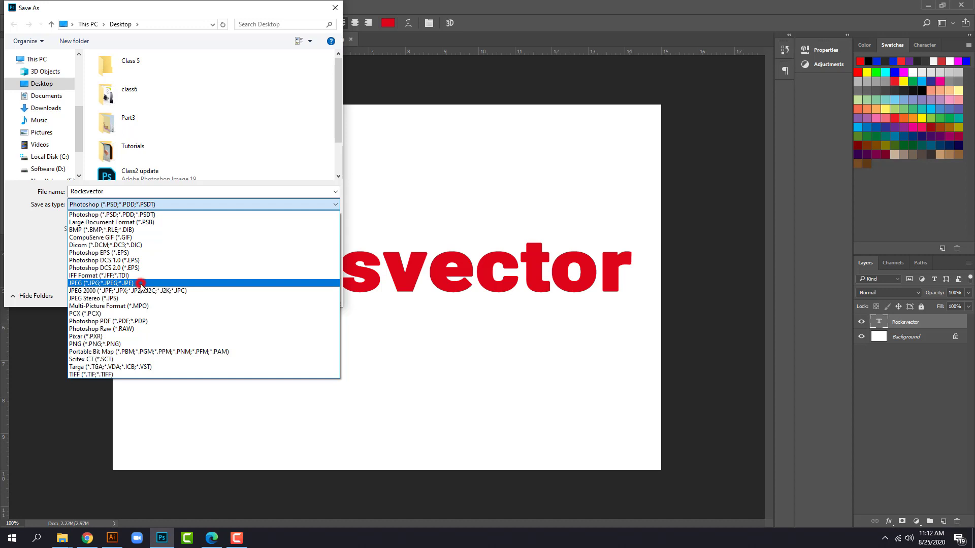
left_click(142, 285)
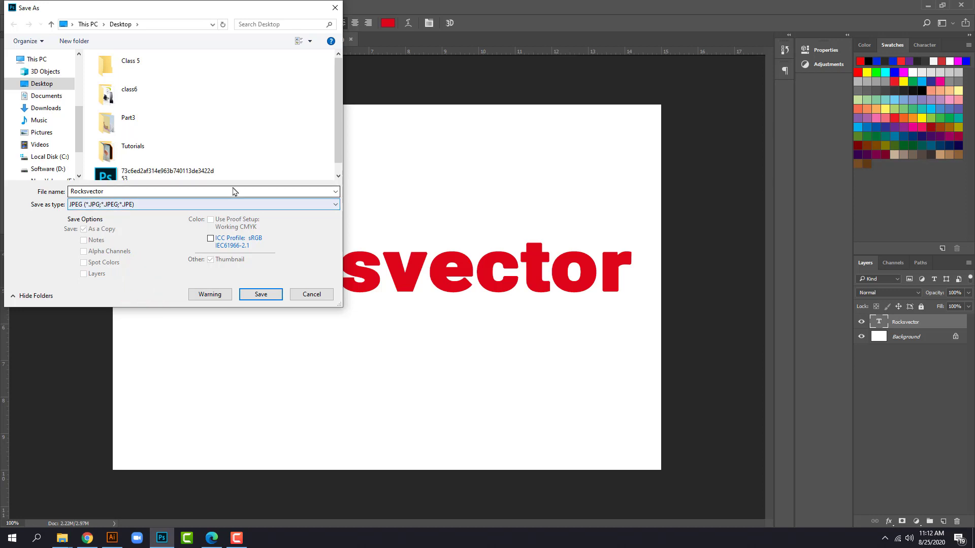
left_click(270, 298)
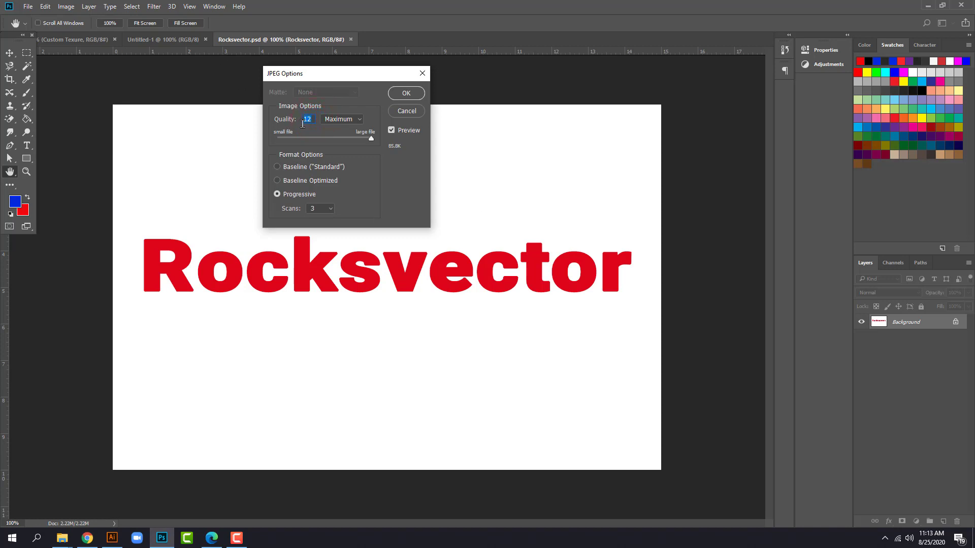
Step: Try JPEG quality values 10 and 12, and cycle through the Low, Medium, High and Maximum presets
type("10")
key("BackSpace")
type("12")
left_click(358, 122)
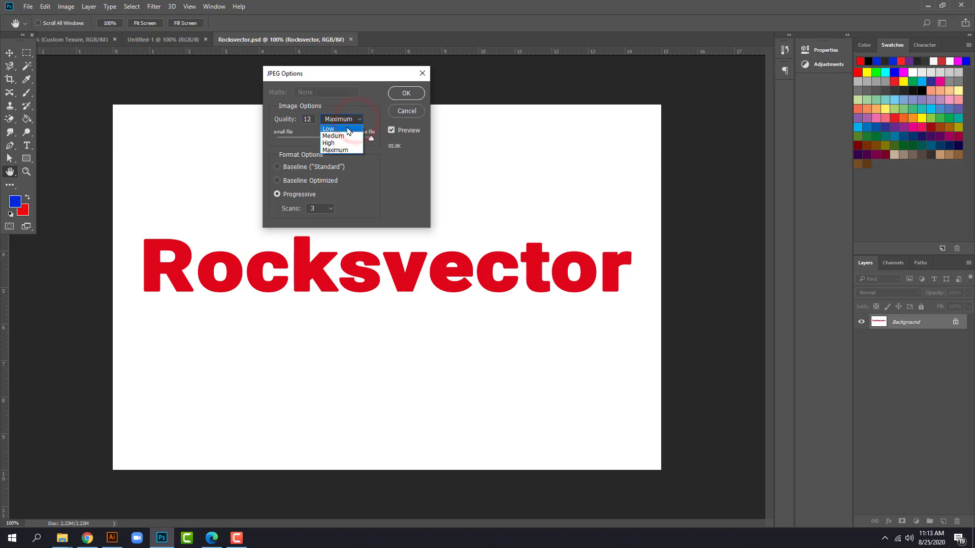
left_click(348, 130)
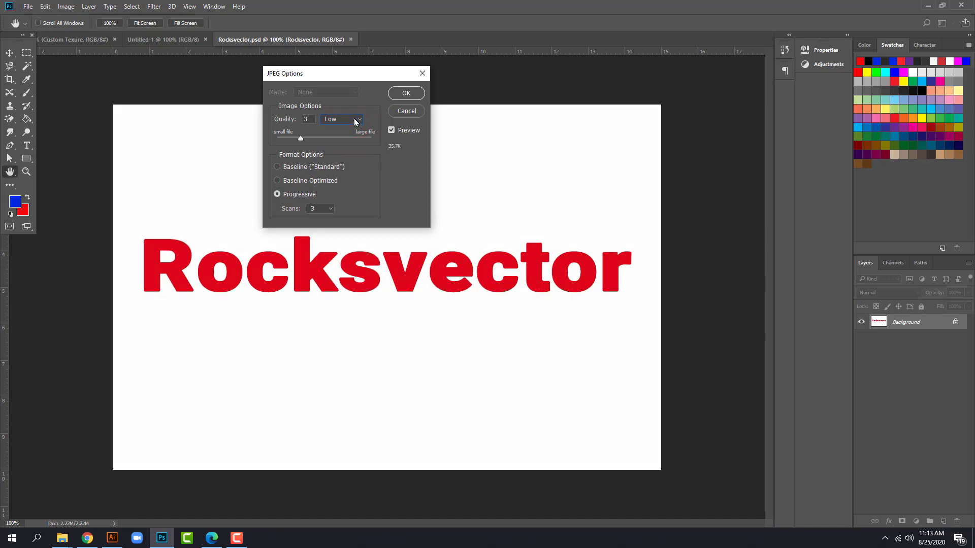
left_click(357, 122)
left_click(356, 135)
left_click(353, 120)
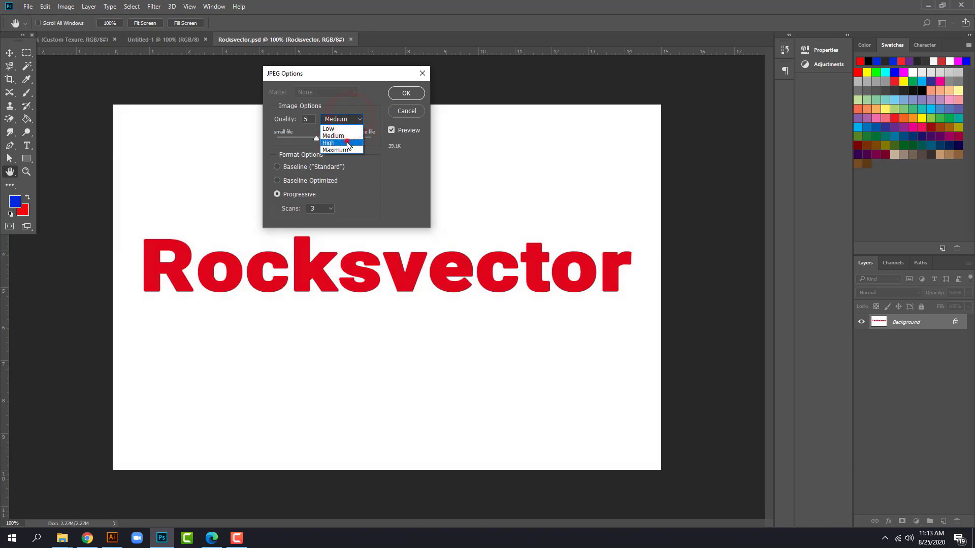
left_click(348, 143)
left_click(350, 120)
left_click(347, 150)
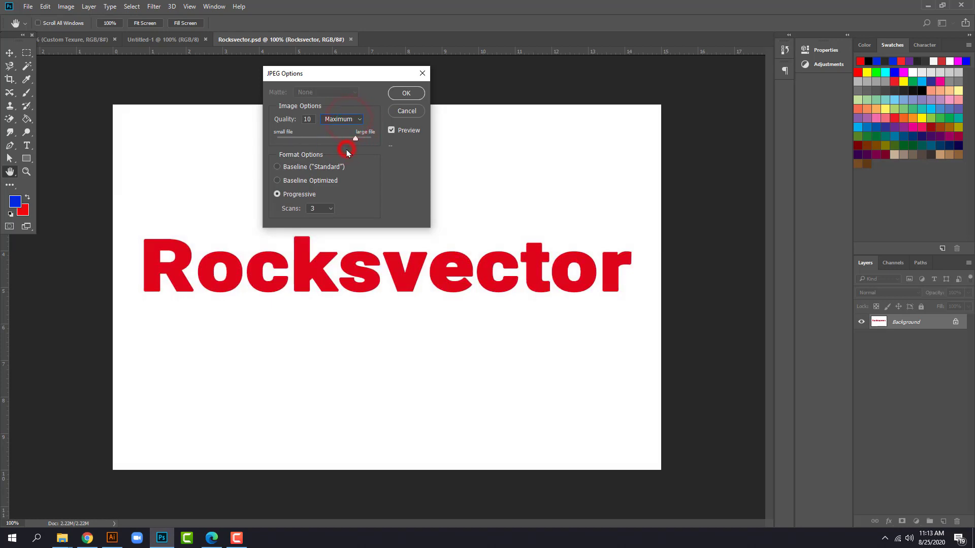
Step: Set the JPEG quality to 12 and finish saving the JPEG file
left_click_drag(355, 141, 373, 138)
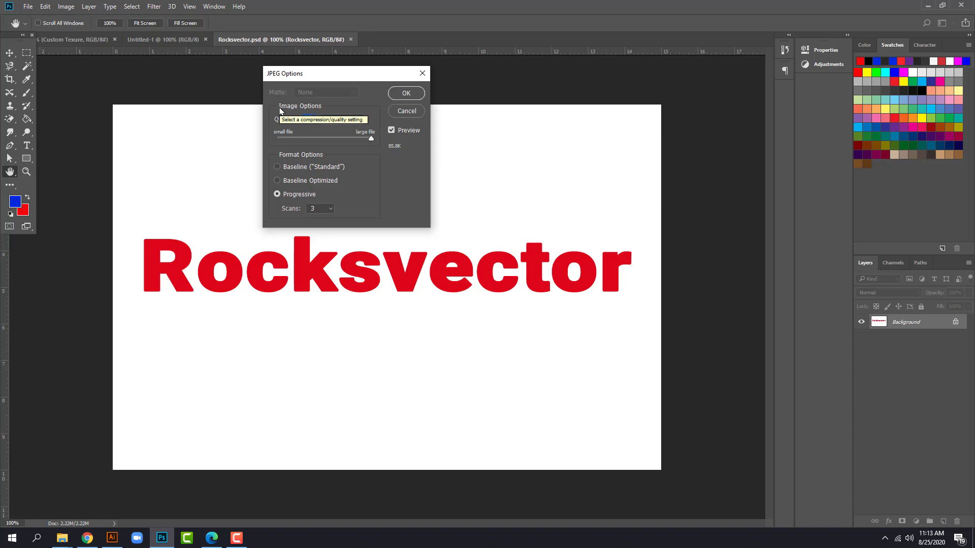
left_click(417, 94)
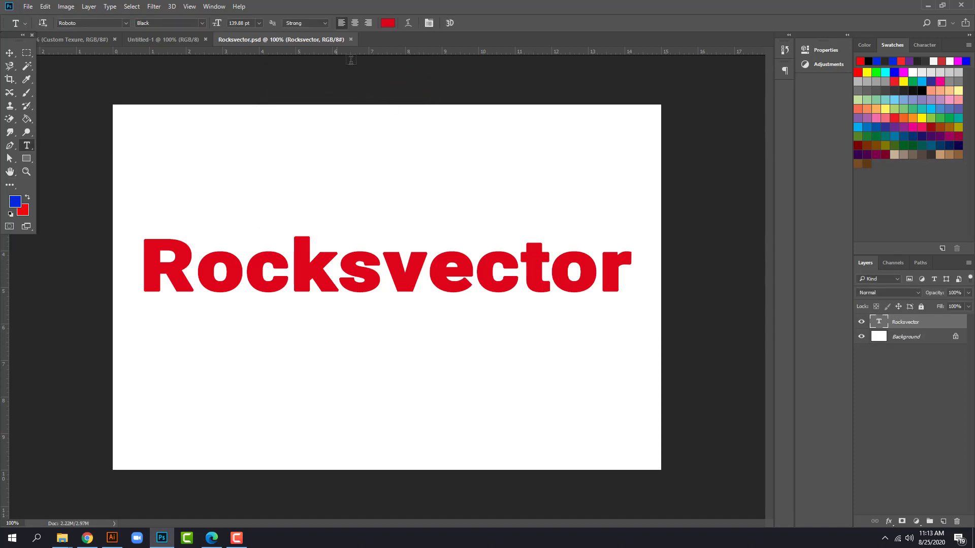
Step: Close the Rocksvector.psd and Untitled-1 documents, leaving the business card mockup open
left_click(353, 40)
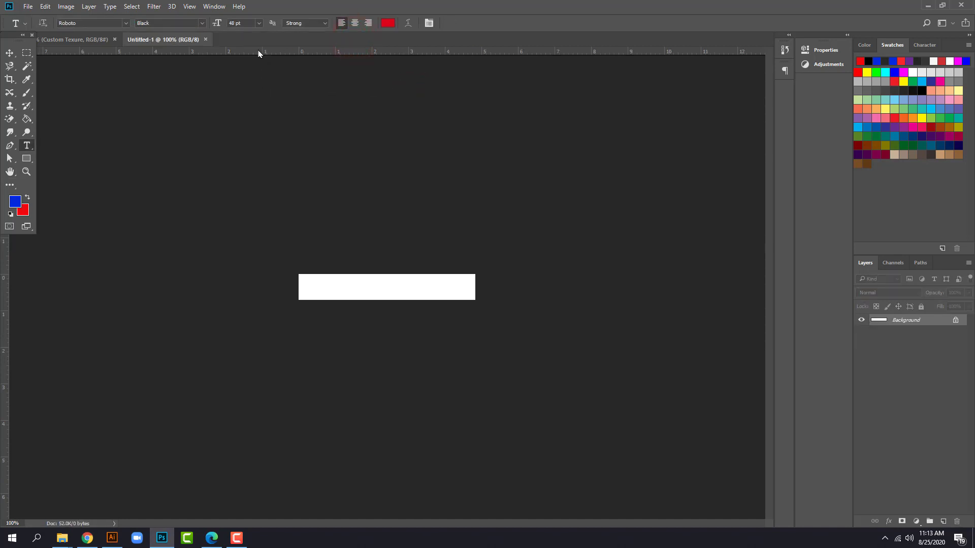
left_click(207, 39)
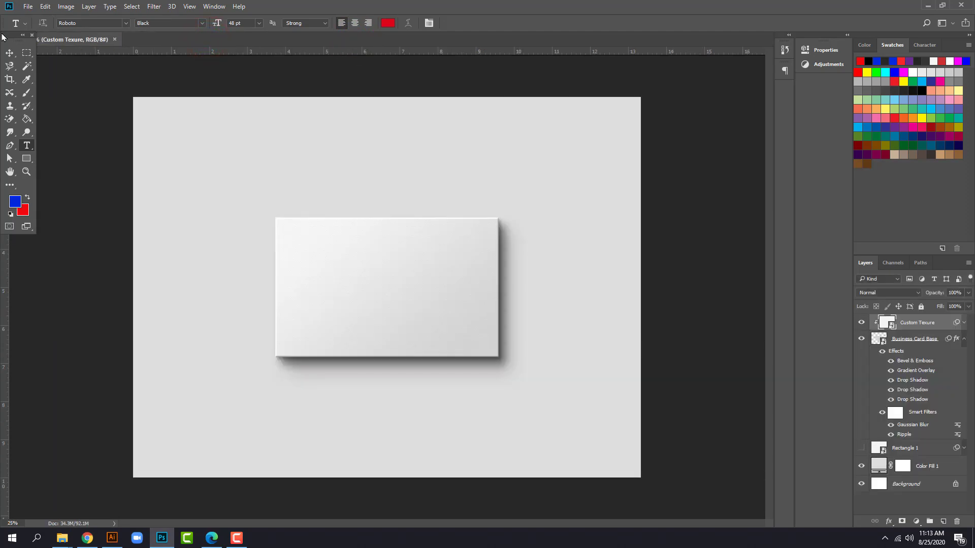
left_click(27, 7)
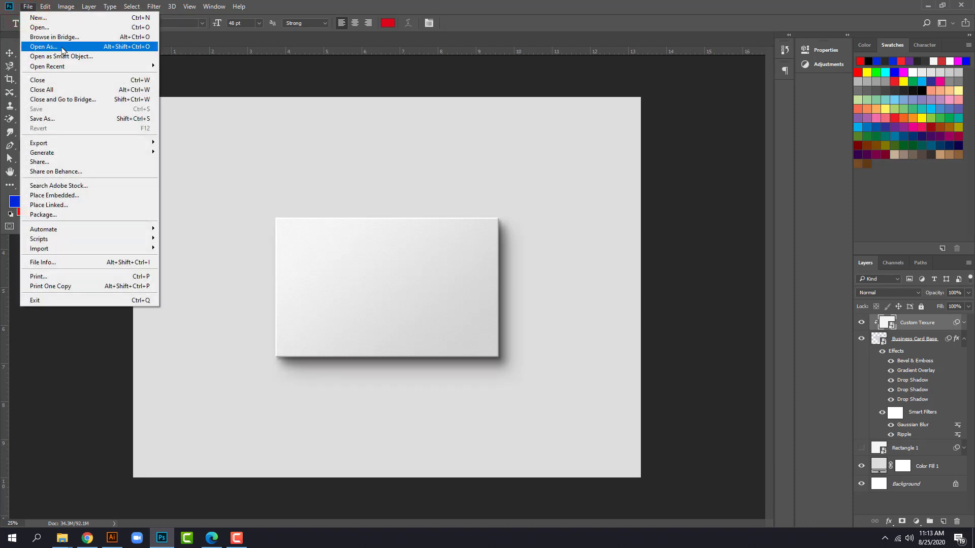
left_click(71, 28)
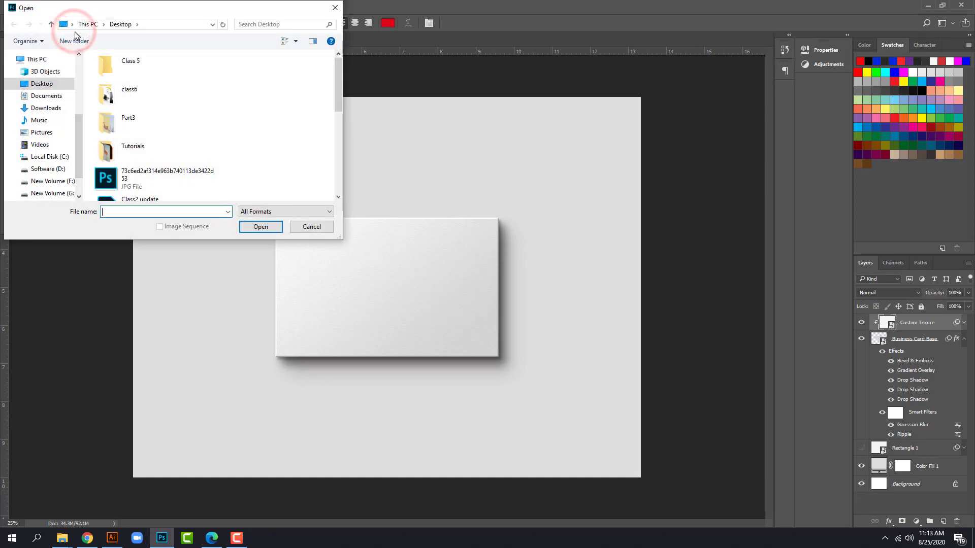
left_click(334, 7)
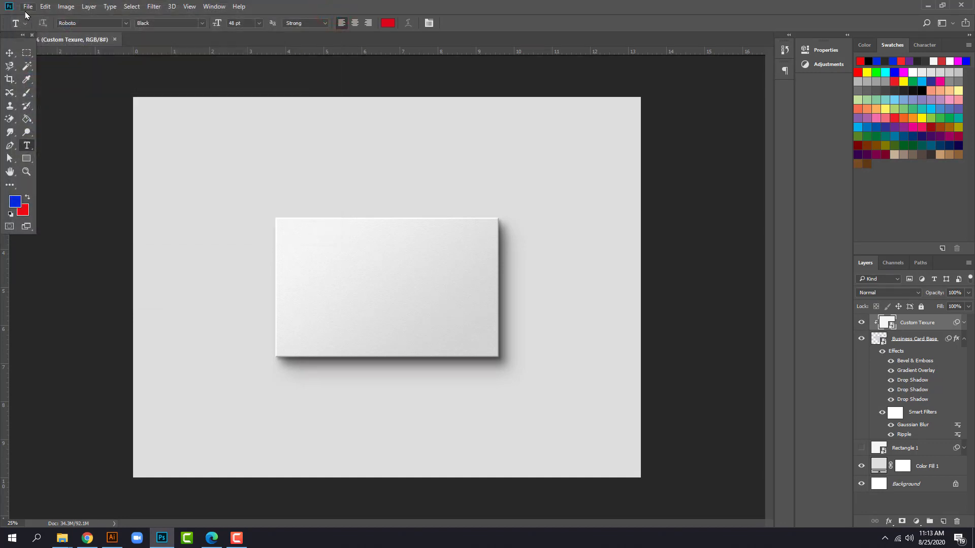
key("ctrl+o")
left_click(334, 7)
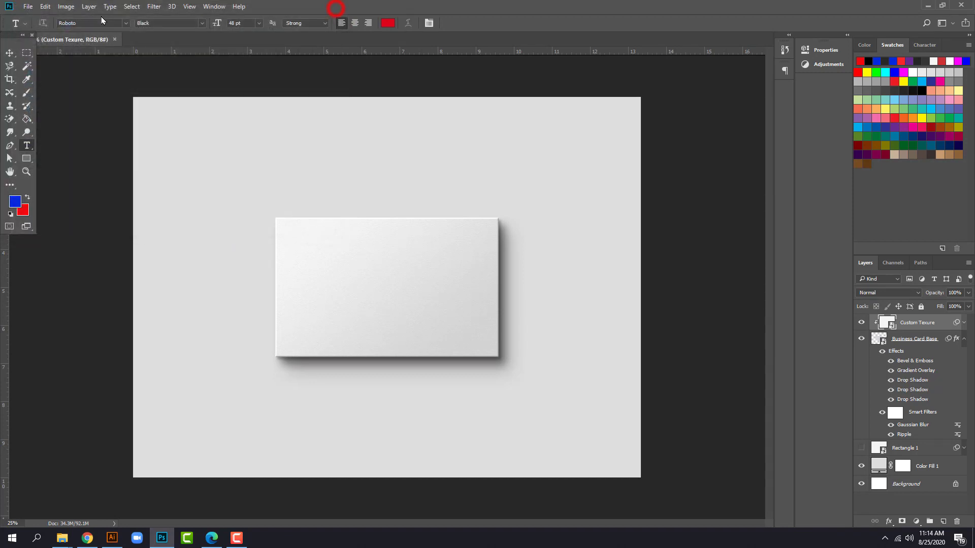
Step: Open both the JPEG and PSD versions of Rocksvector from the Desktop
left_click(28, 7)
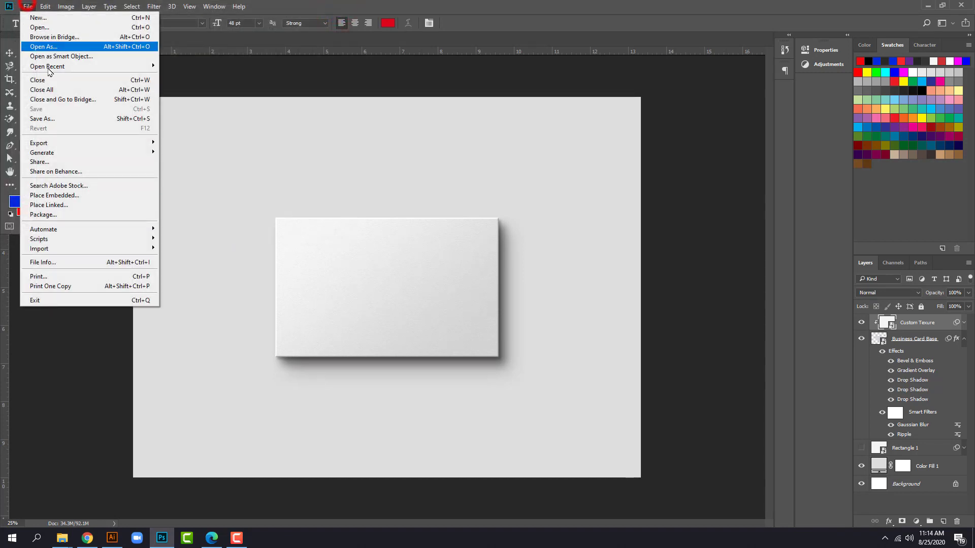
left_click(58, 29)
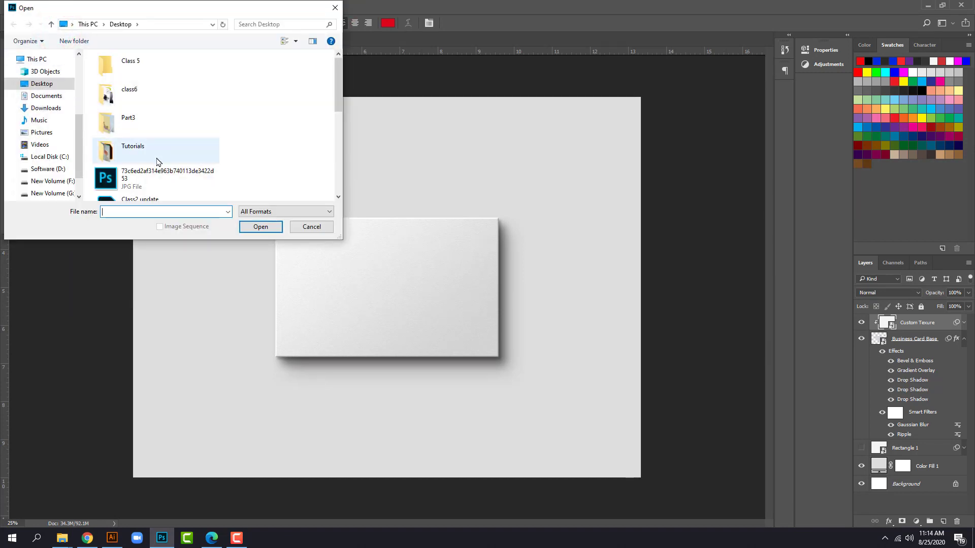
left_click(48, 85)
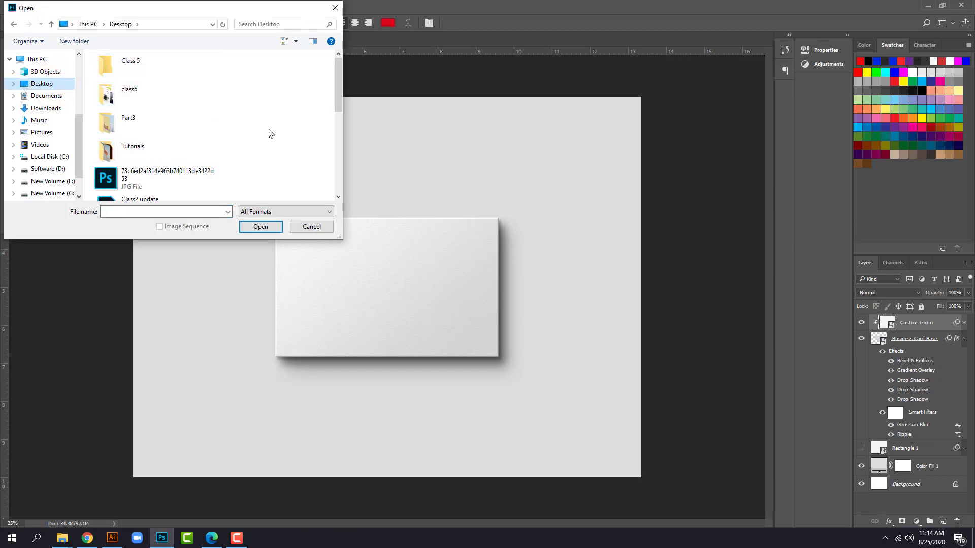
scroll(274, 136, "down", 2)
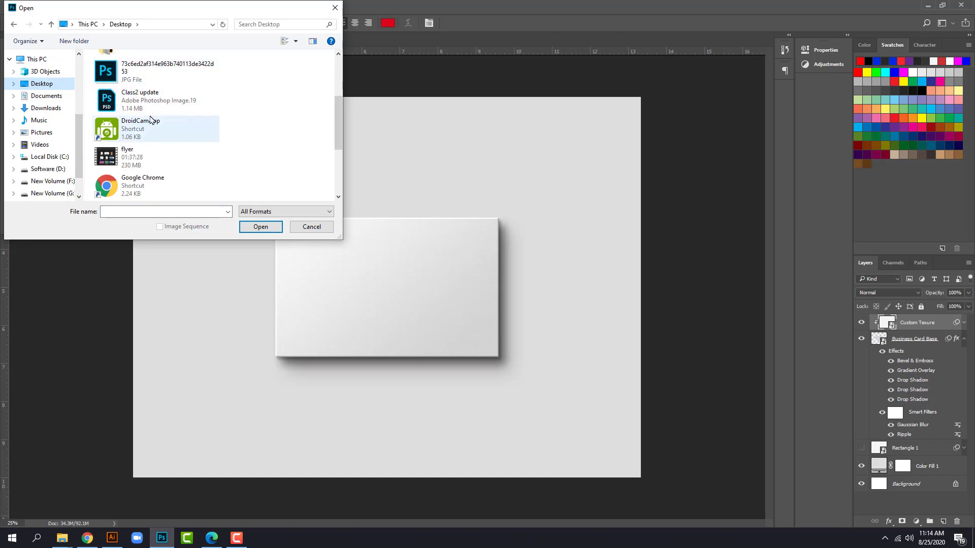
scroll(217, 152, "down", 2)
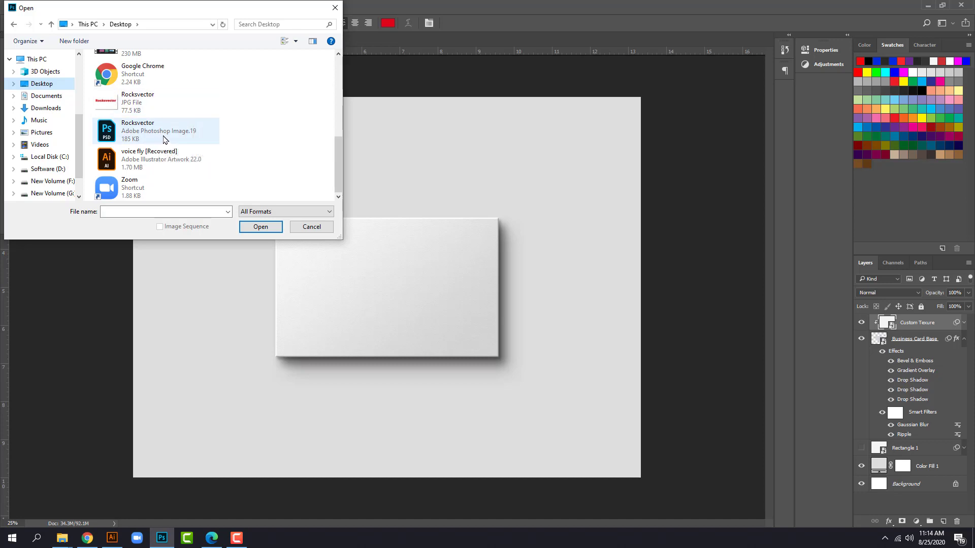
left_click_drag(261, 131, 111, 106)
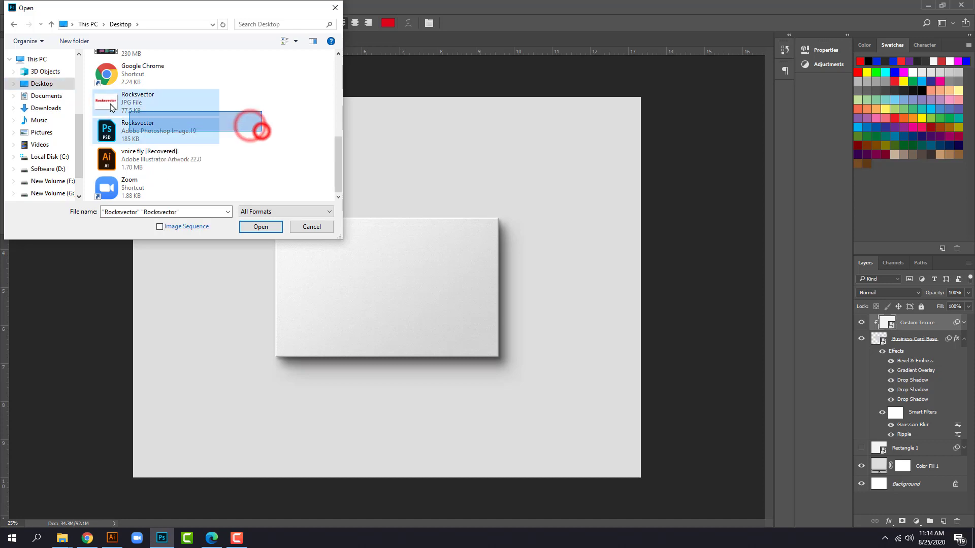
left_click(260, 227)
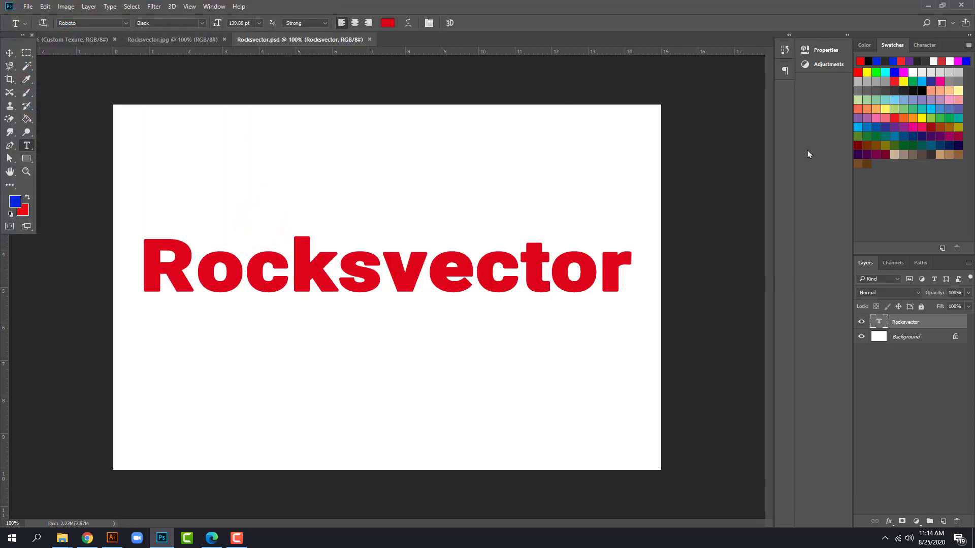
Step: Try to move the text in Rocksvector.jpg with the Move tool, declining conversion of the background to a normal layer
left_click(202, 41)
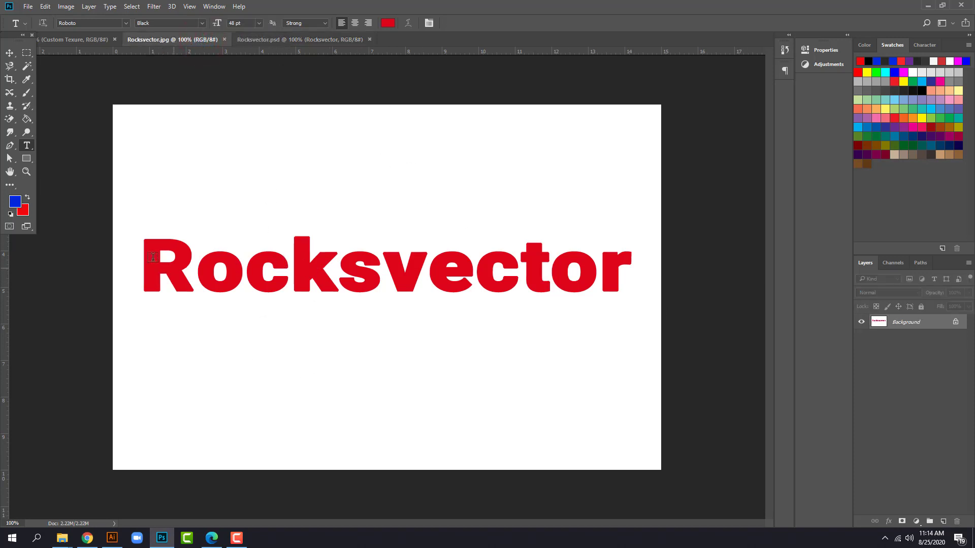
left_click(9, 53)
left_click_drag(528, 283, 526, 266)
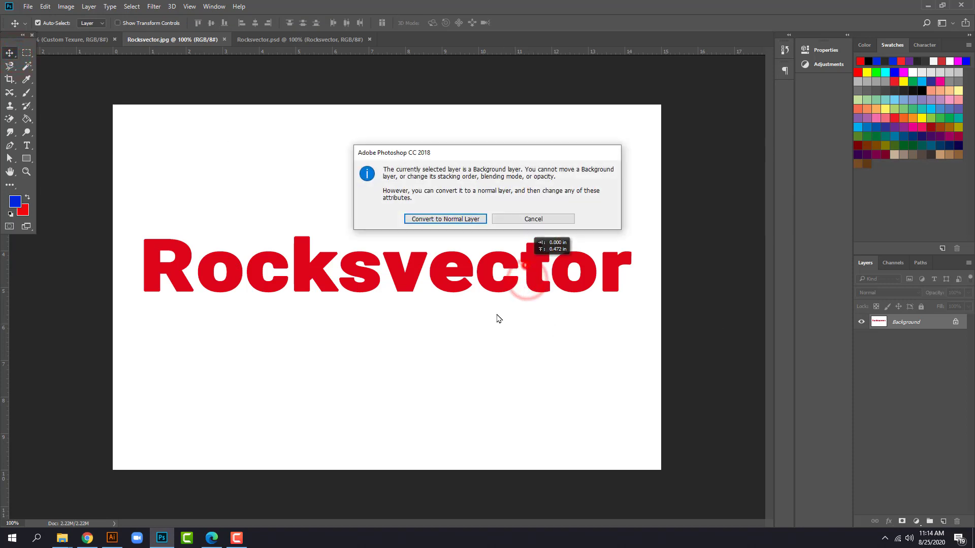
left_click(533, 216)
Step: Switch to Rocksvector.psd and set the Rocksvector text layer's font size to 100 pt
left_click(320, 40)
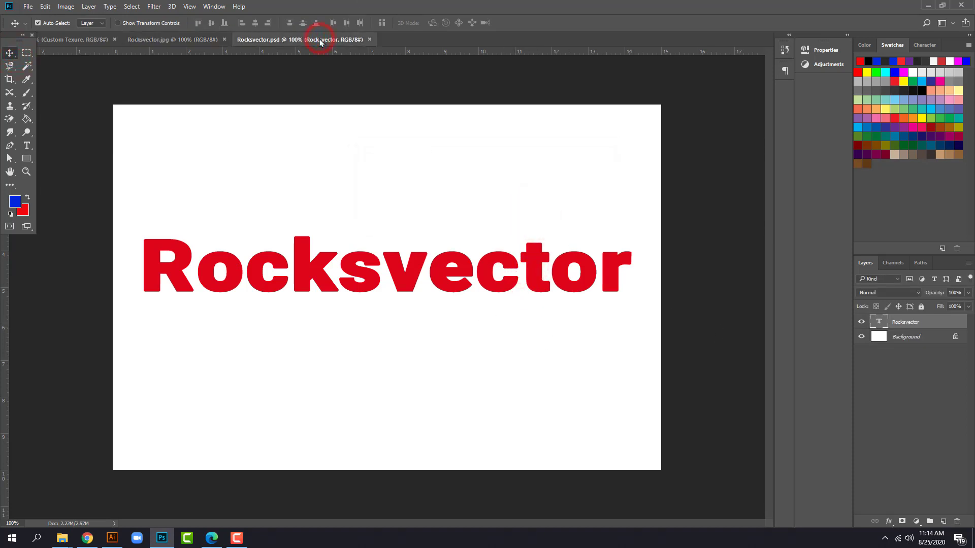
double_click(879, 324)
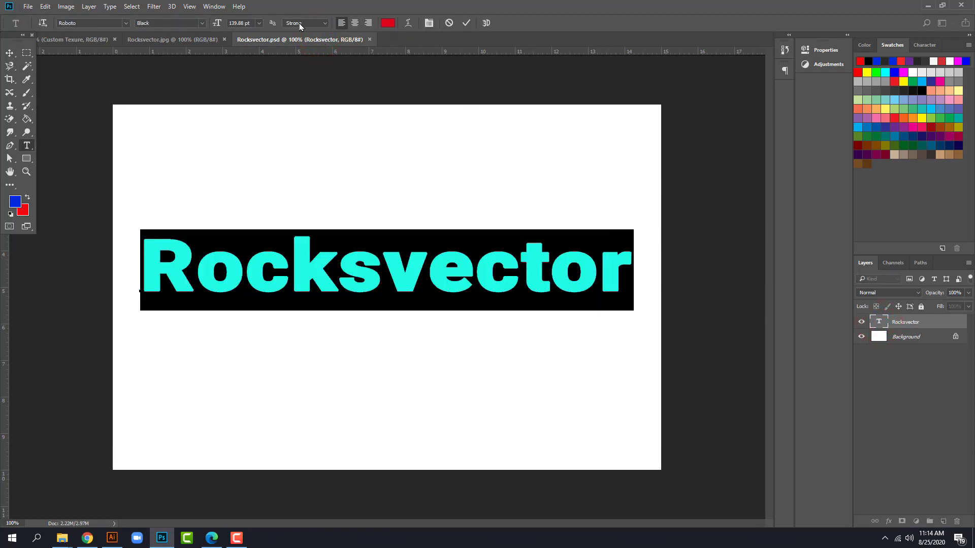
left_click(247, 23)
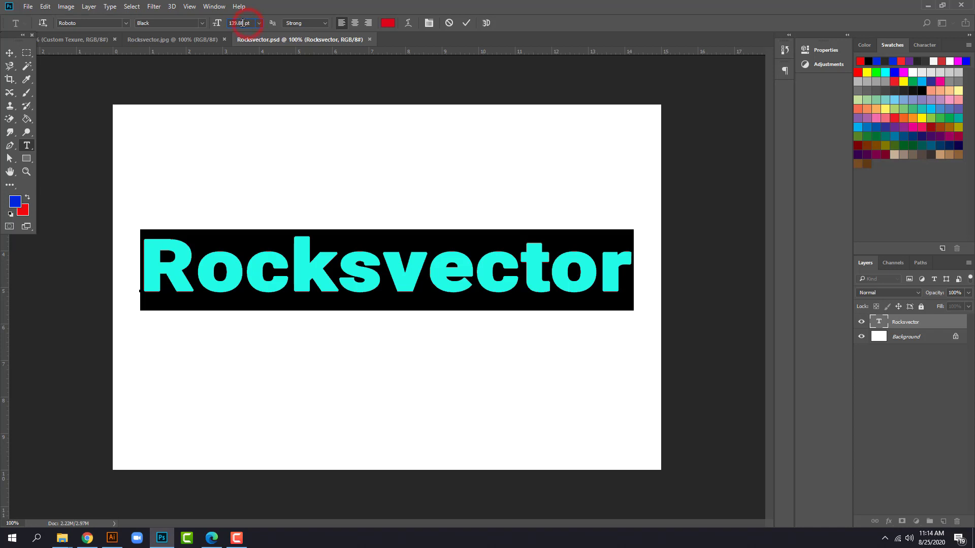
type("10")
key("Return")
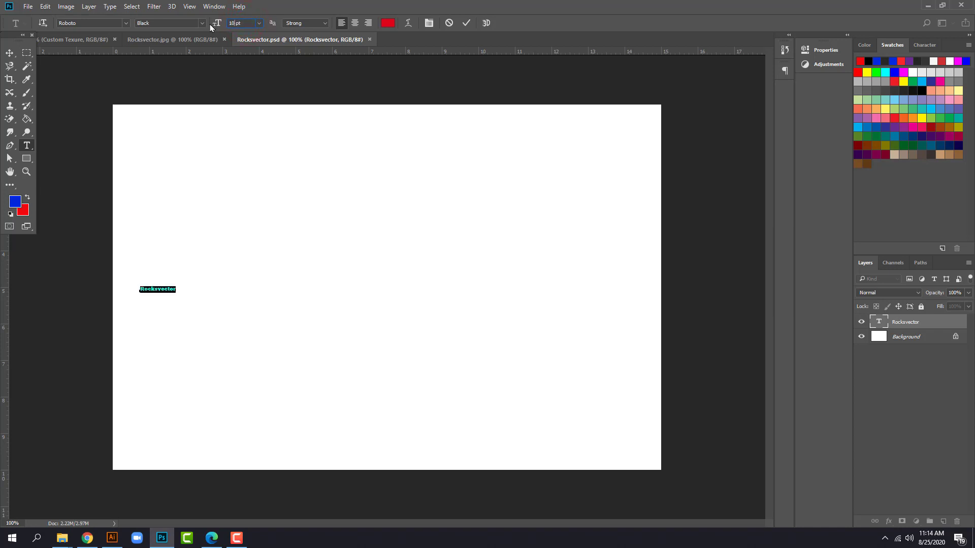
type("0")
Step: Change the Rocksvector text's font to Corbel Bold and move the text rightward, closer to the canvas centre
left_click(92, 23)
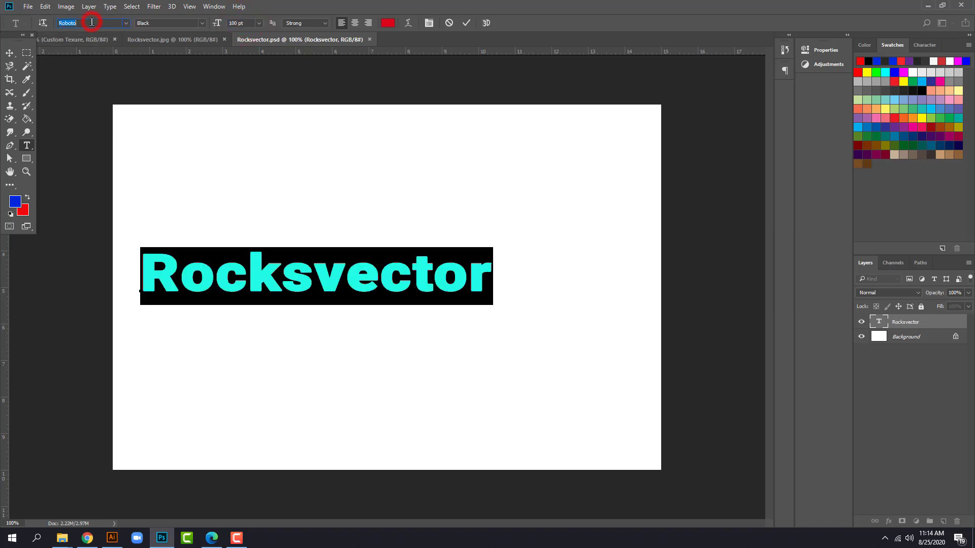
type("beb")
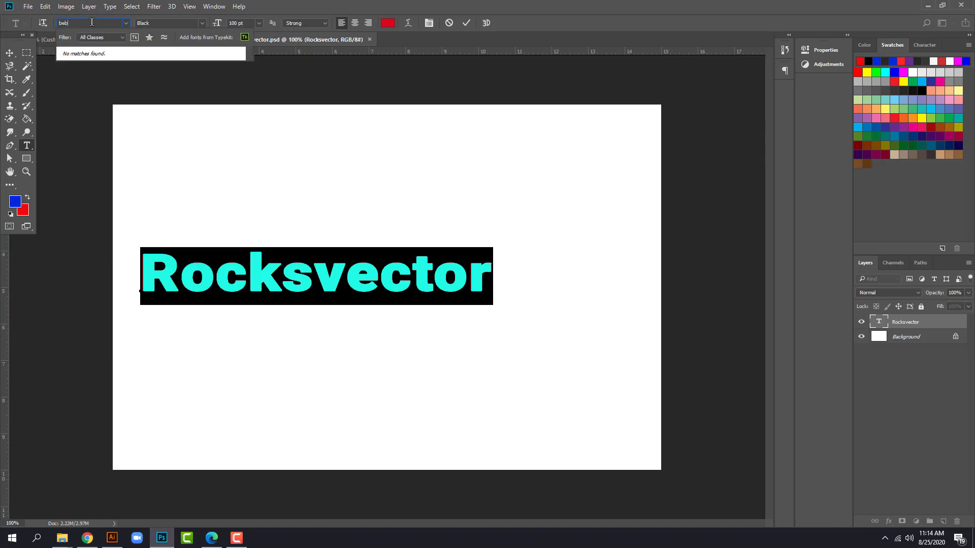
key("BackSpace")
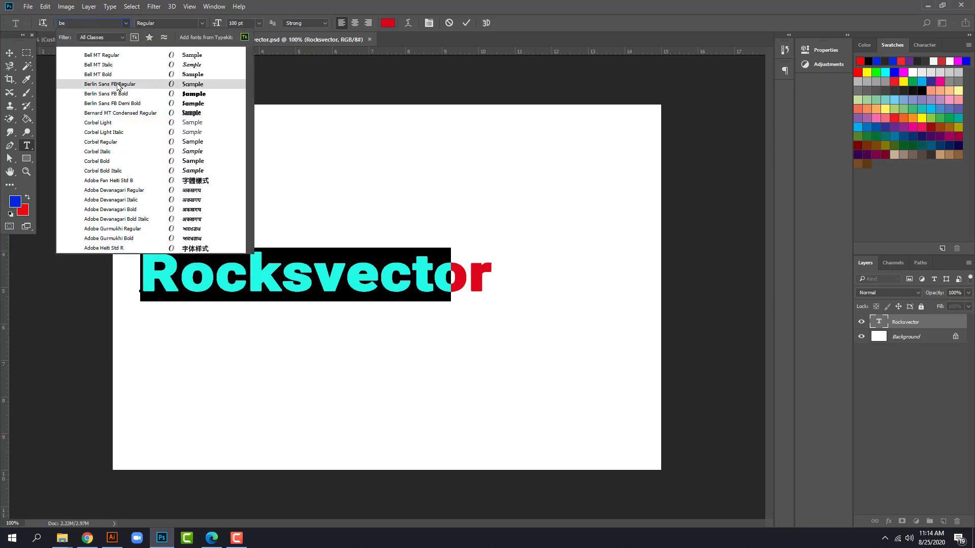
left_click(118, 161)
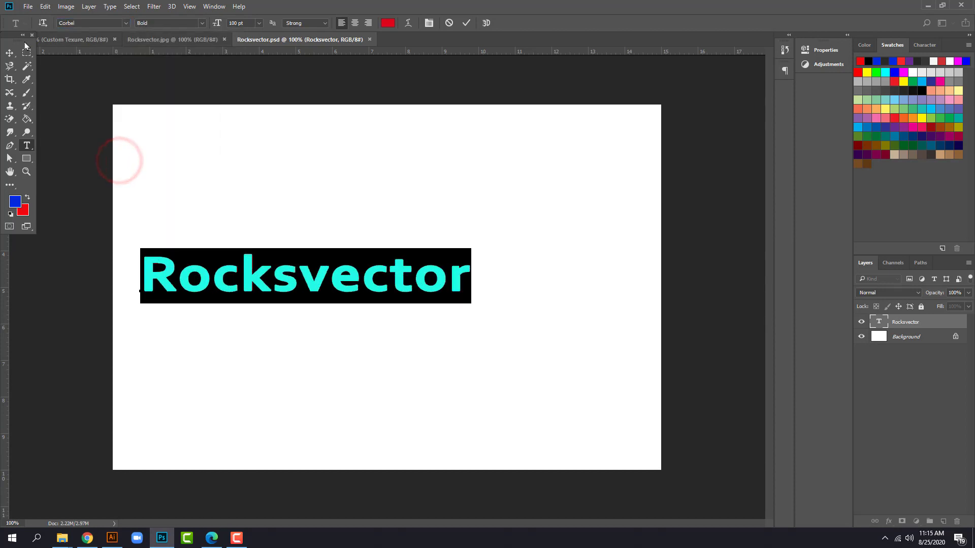
left_click(466, 22)
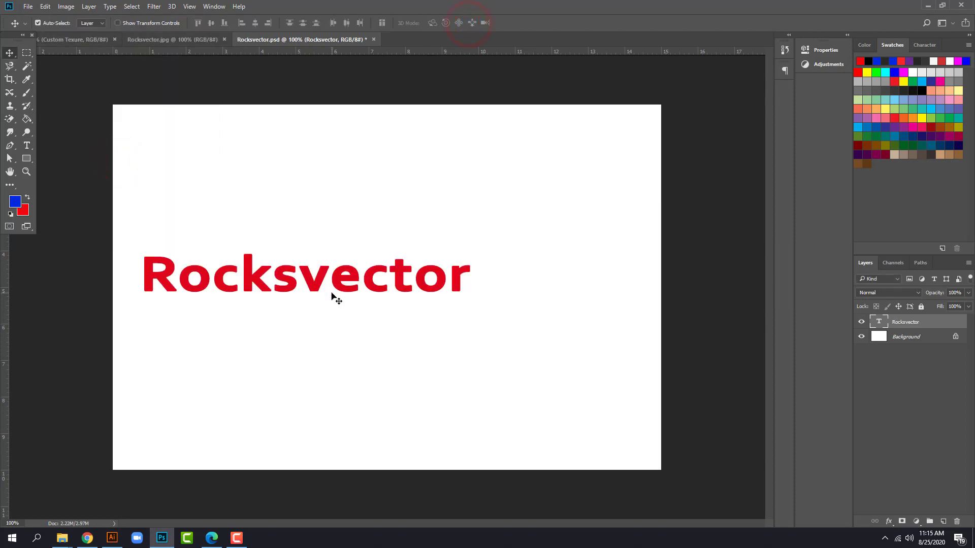
left_click_drag(329, 279, 386, 279)
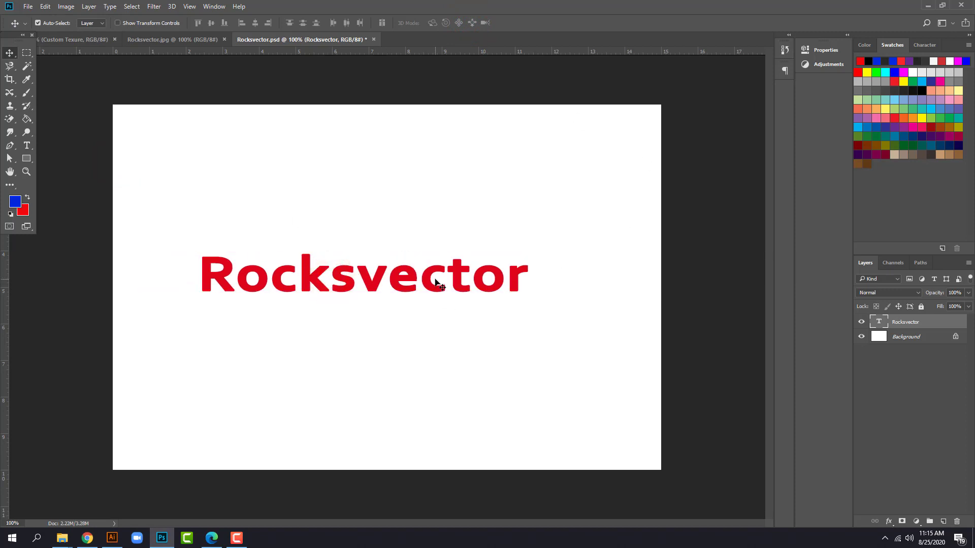
Step: Recolour the Rocksvector text to orange (#de7a04) and commit the text edit
double_click(879, 322)
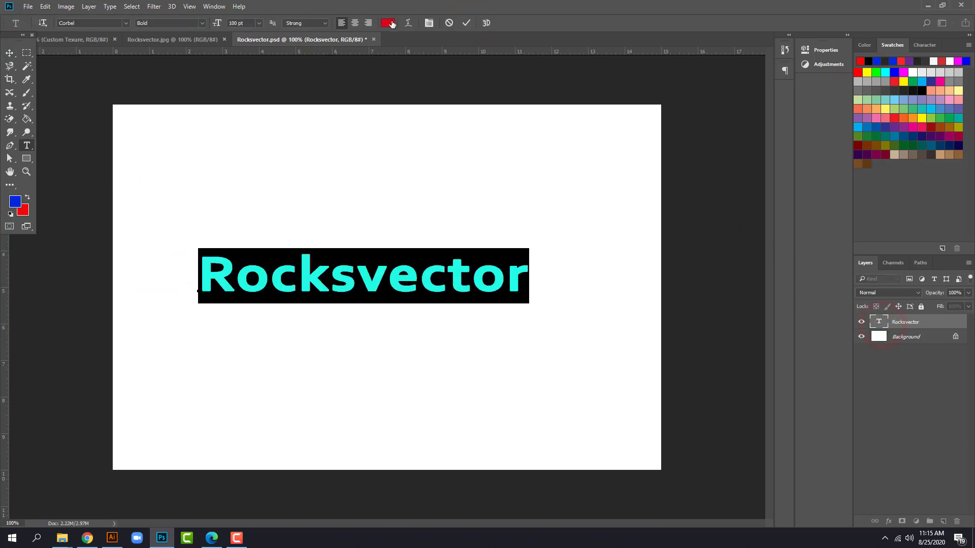
left_click(389, 22)
left_click_drag(746, 183, 760, 234)
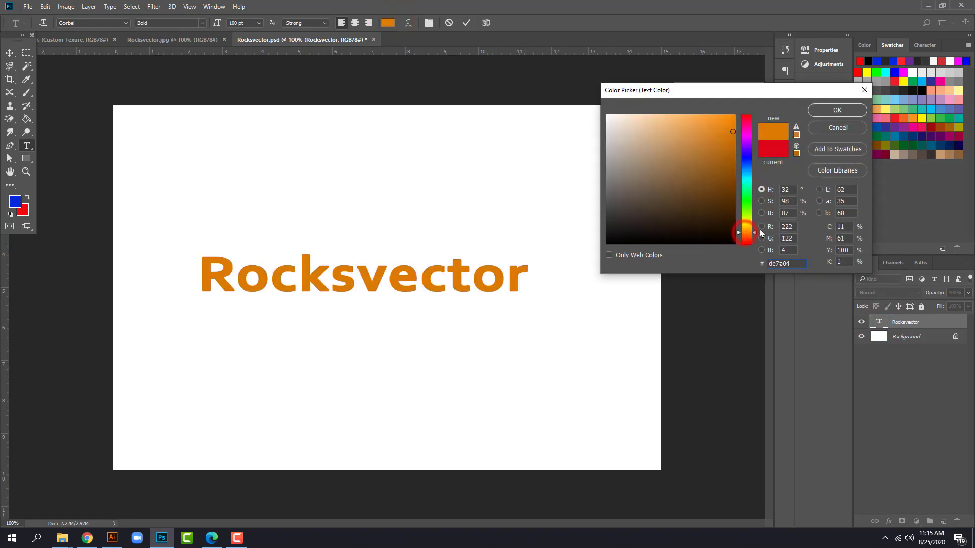
left_click(828, 110)
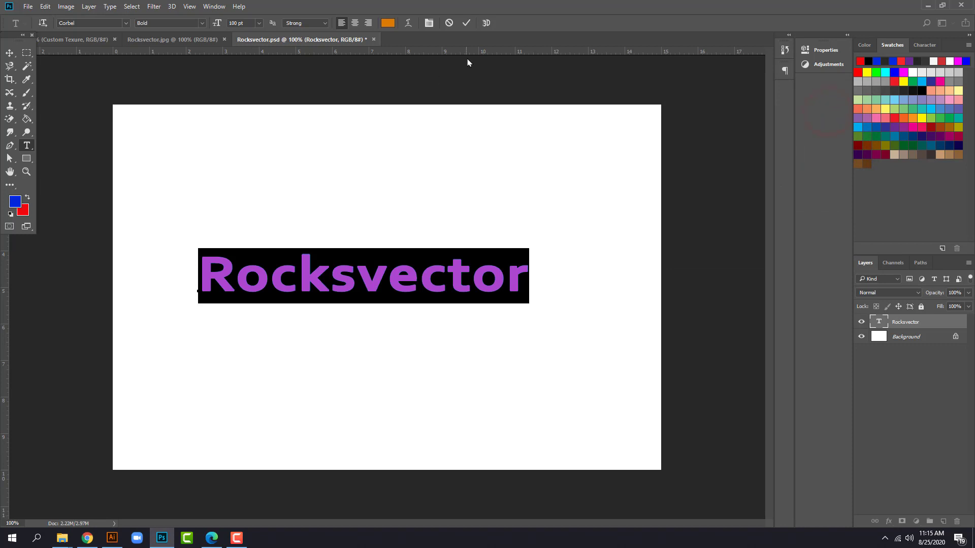
left_click(466, 22)
key("v")
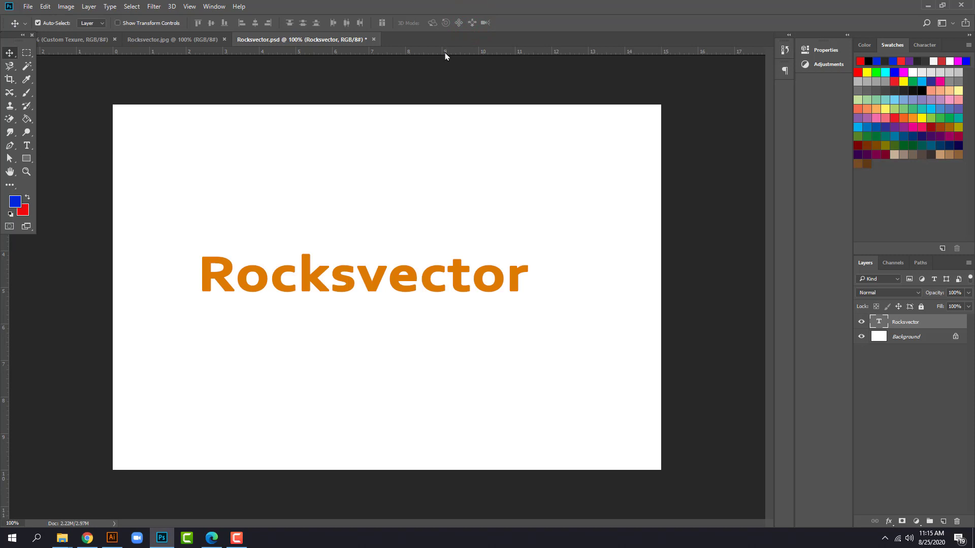
Step: Start a Save for Web (Legacy) export of Rocksvector.psd, try the JPEG format, and choose PNG-24
left_click(29, 7)
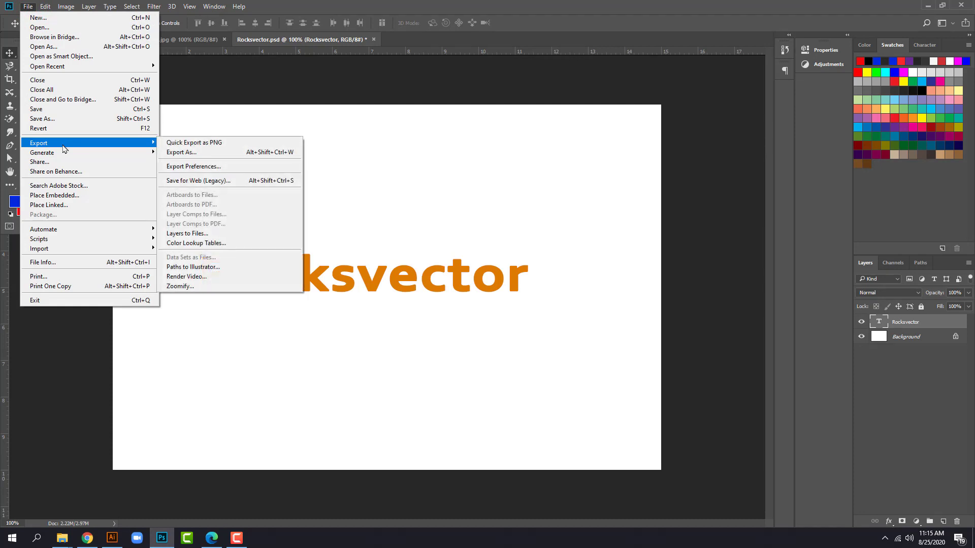
left_click(87, 143)
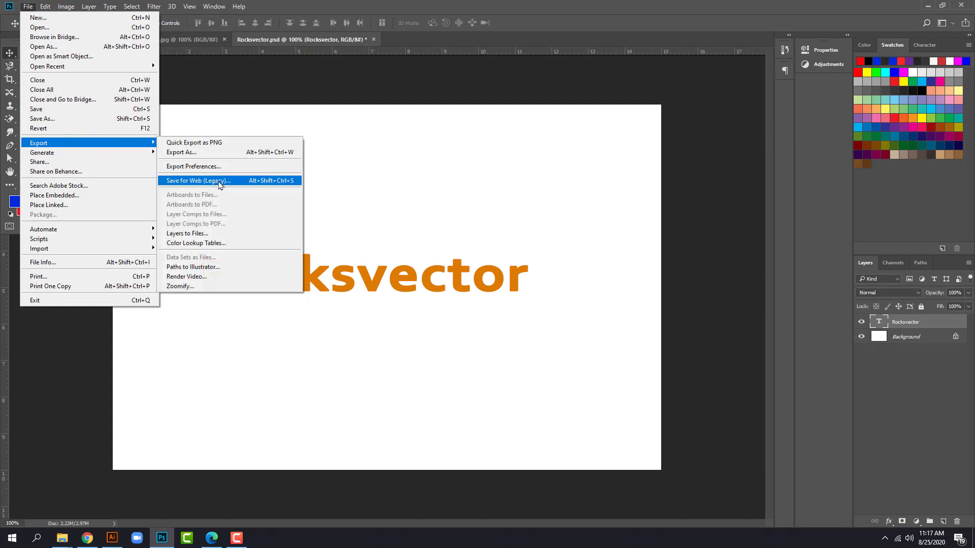
left_click(219, 181)
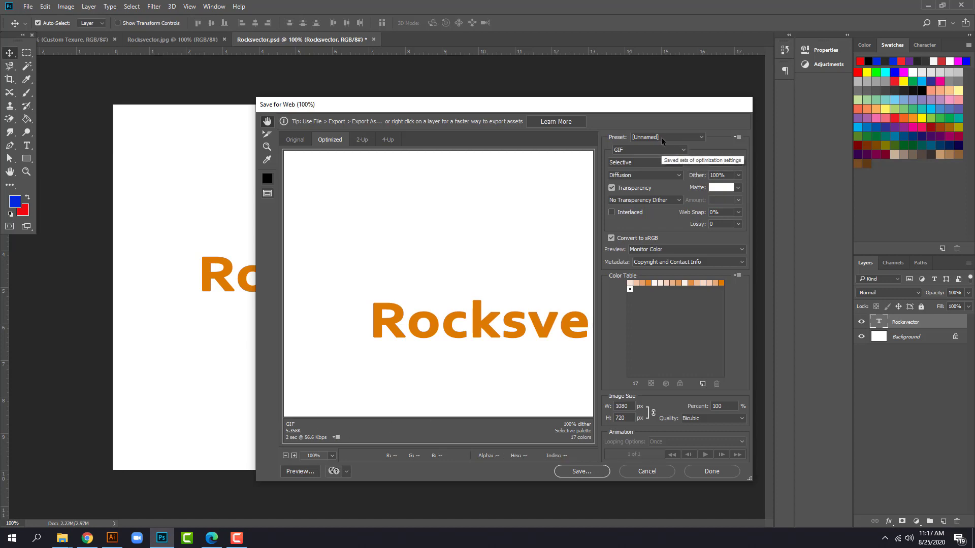
left_click(655, 150)
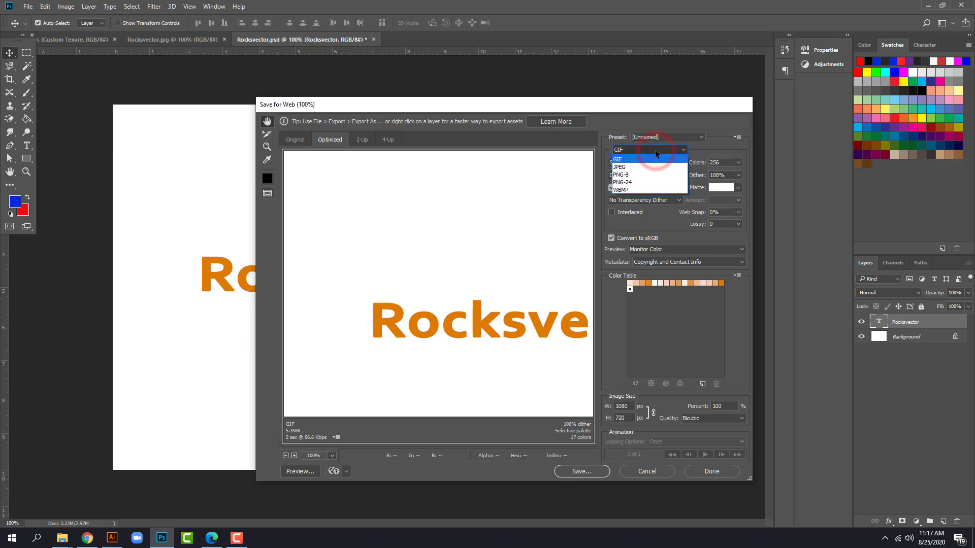
left_click(646, 167)
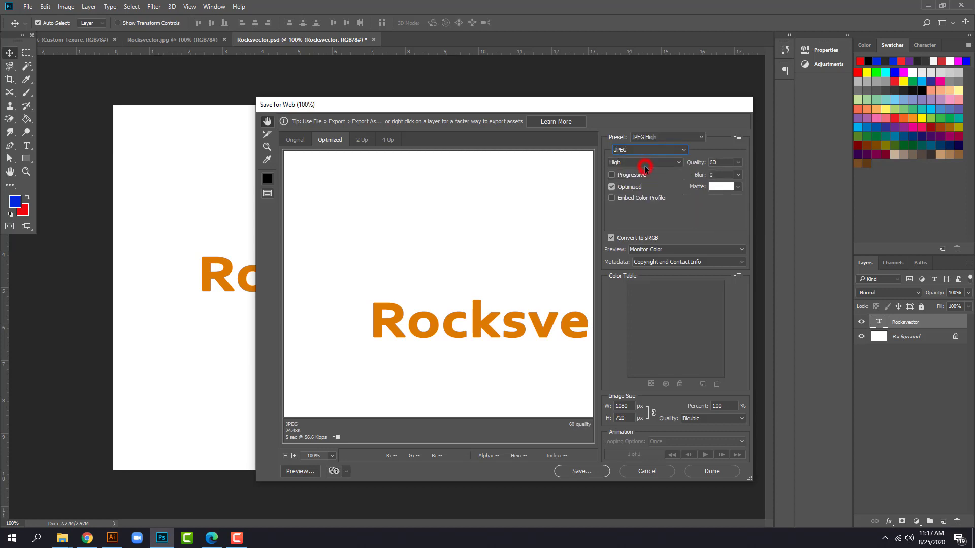
left_click(660, 150)
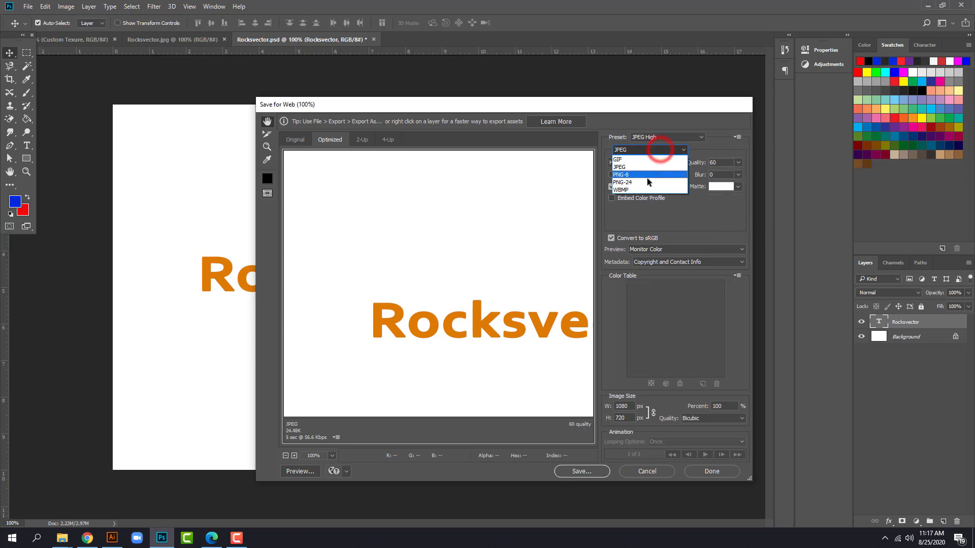
left_click(647, 182)
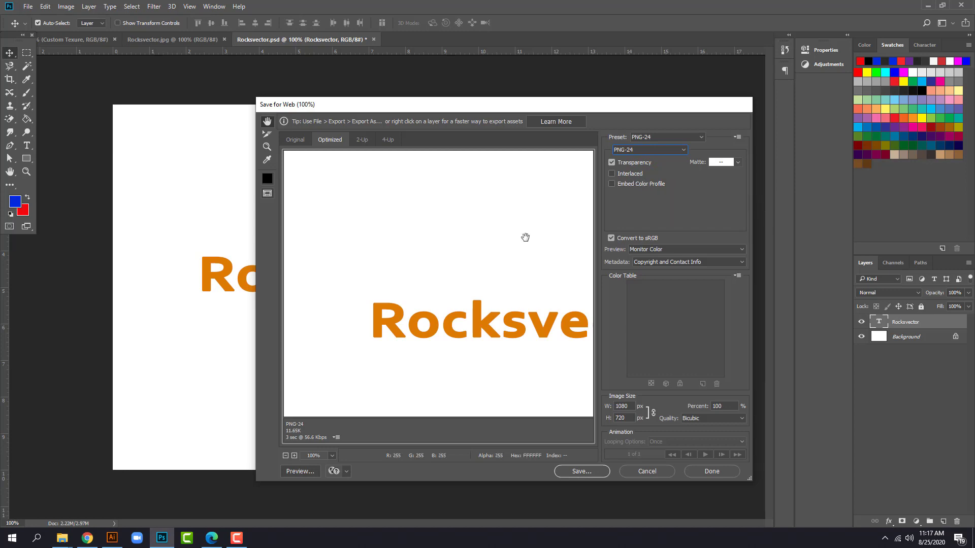
Step: Examine the lettering in the export preview at 300%, and zoom out to 33.3% to view the whole image
left_click(332, 456)
left_click(351, 339)
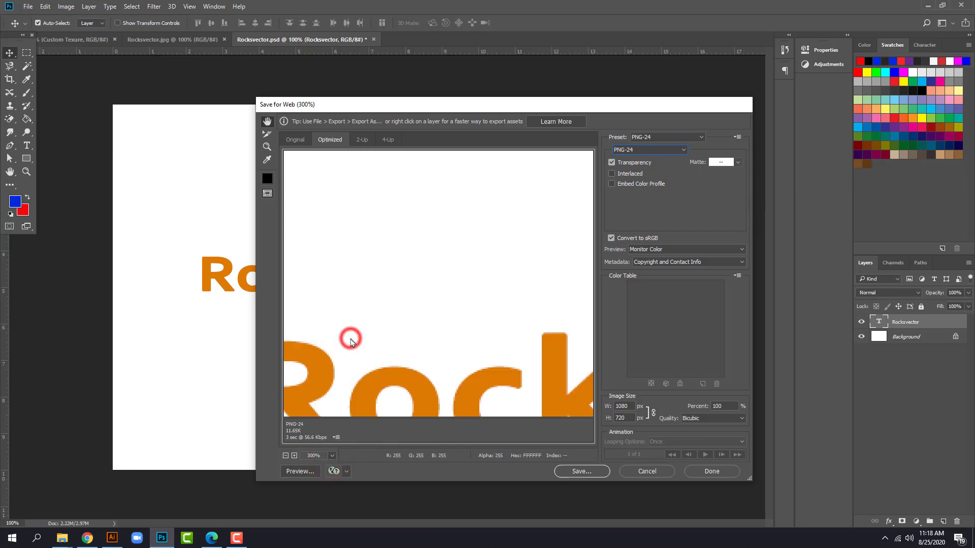
left_click_drag(421, 368, 437, 284)
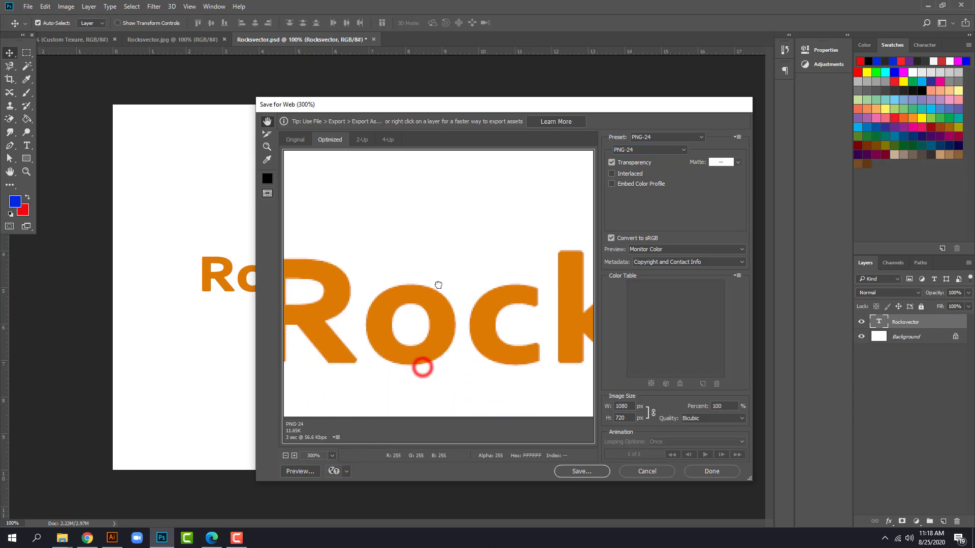
left_click(285, 455)
left_click(285, 455)
left_click(286, 455)
left_click(285, 455)
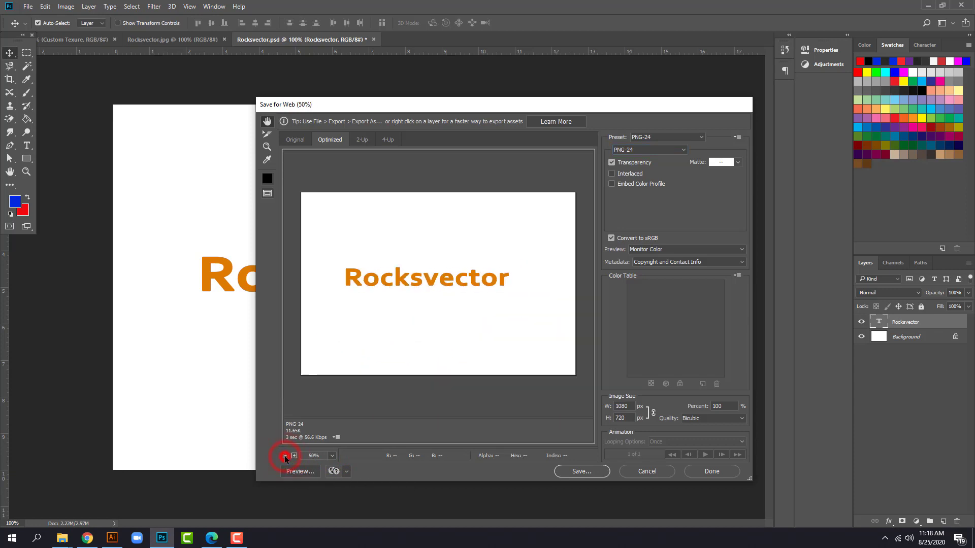
left_click(285, 456)
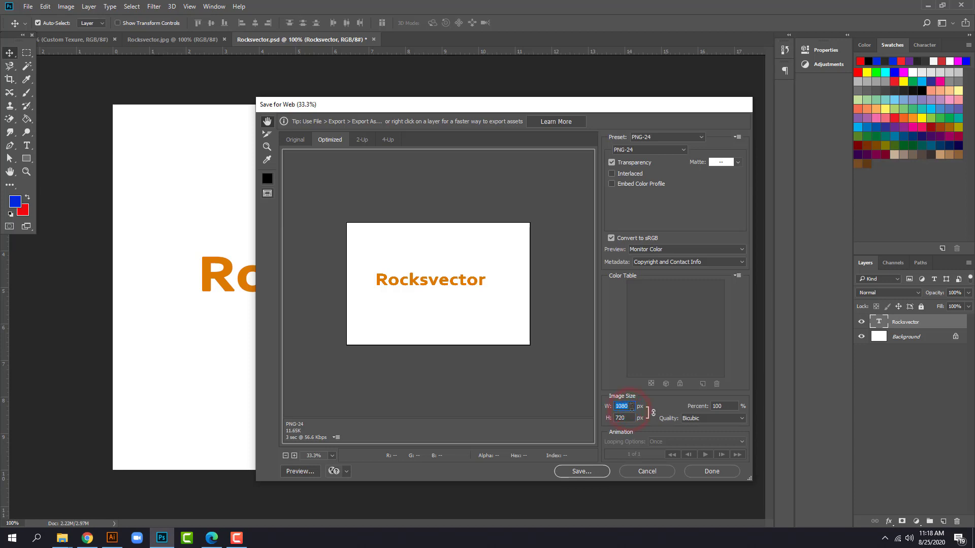
Step: Set the exported image's width to 500 px
double_click(629, 409)
type("5")
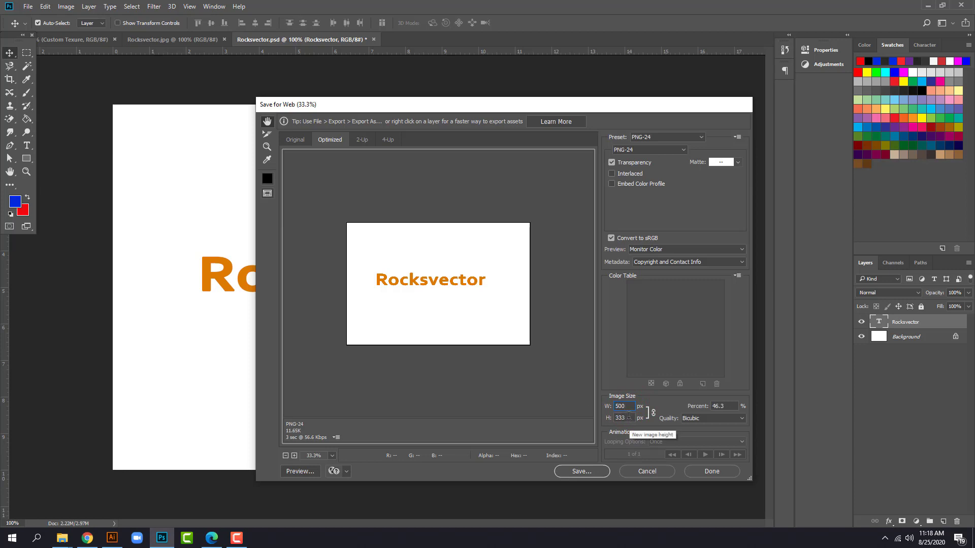
Step: Finish the 500 px PNG-24 export, and inspect the exported Rocksvector.png1 image enlarged in the Photos viewer
left_click(712, 472)
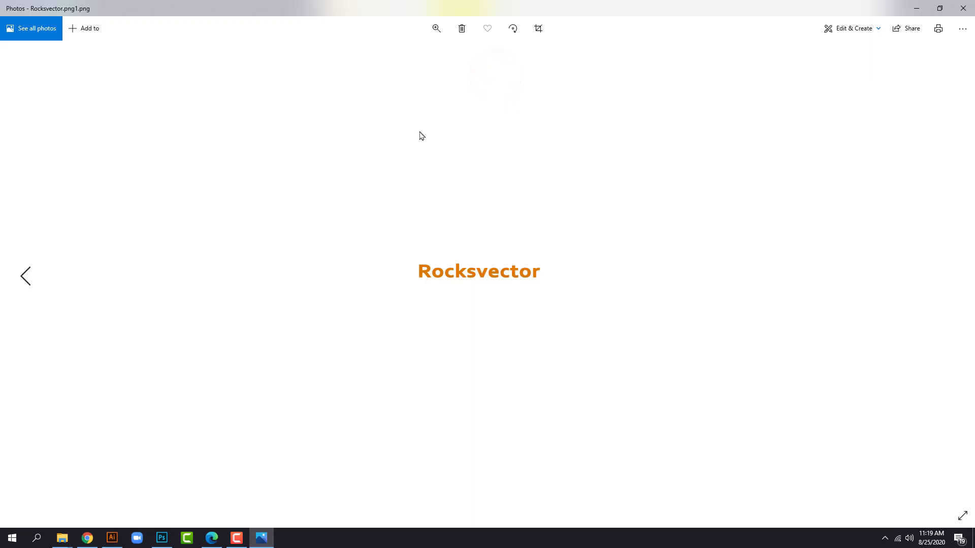
left_click(434, 29)
left_click_drag(396, 55, 447, 62)
left_click(389, 55)
left_click(963, 8)
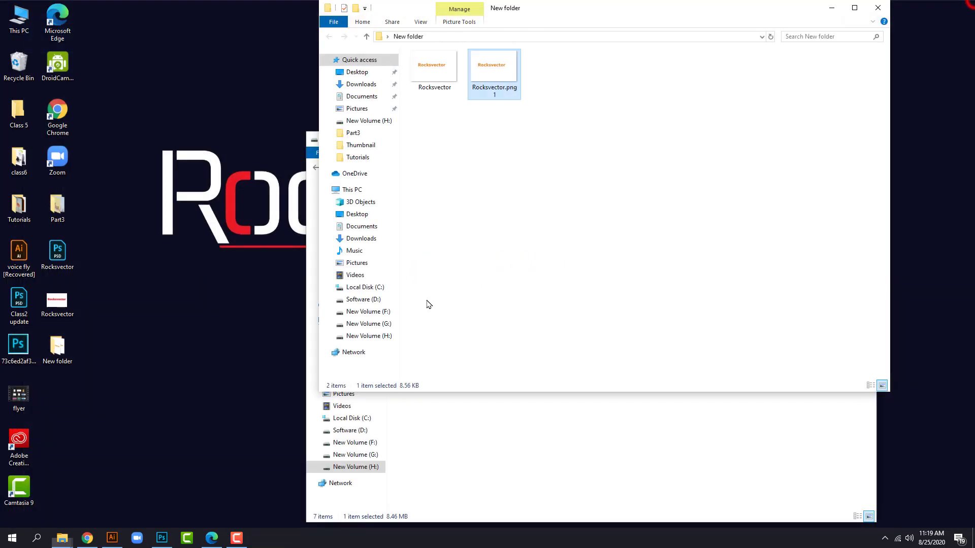
Step: Switch to Photoshop and export Rocksvector.psd with Save for Web (Legacy) as a full-size PNG-24 named Rocksvector1080 in New folder
left_click(161, 538)
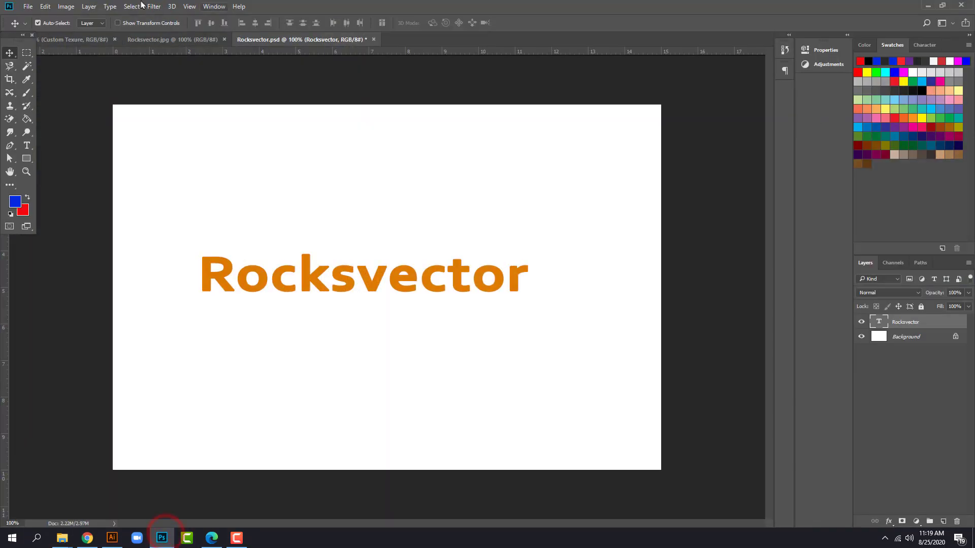
left_click(28, 6)
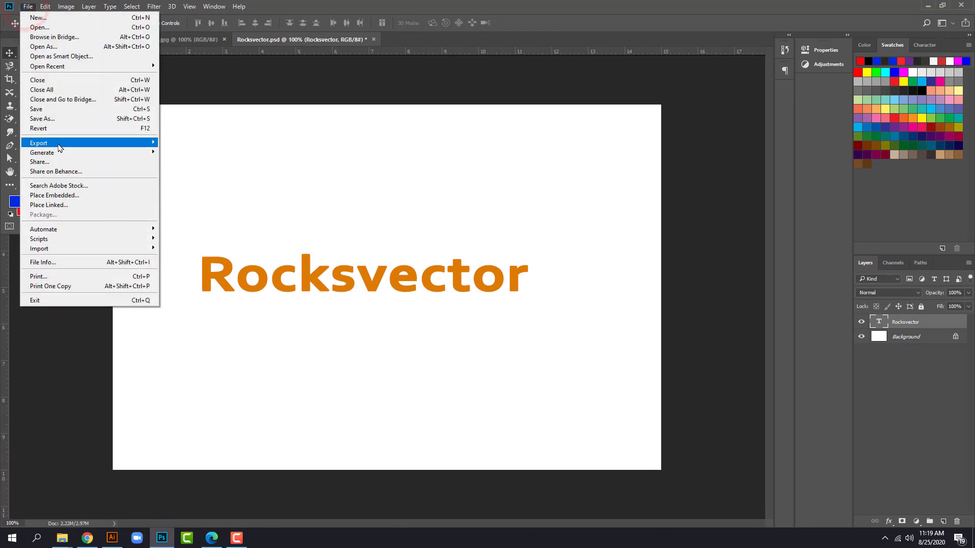
left_click(58, 143)
left_click(232, 179)
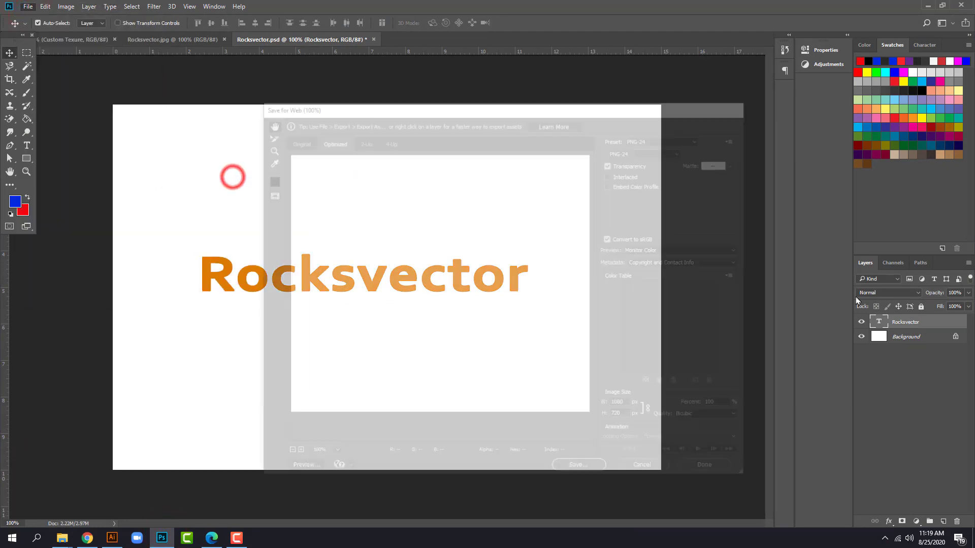
left_click(581, 471)
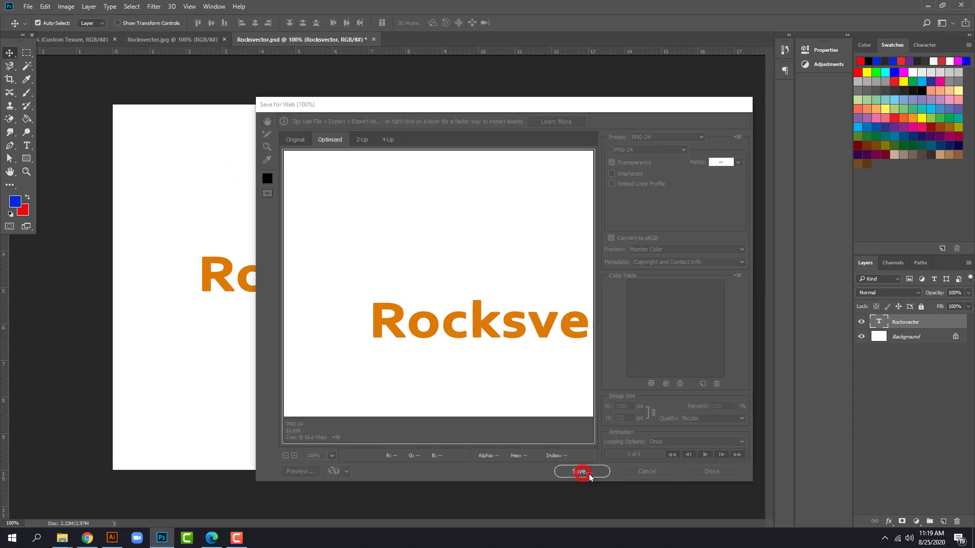
left_click(415, 300)
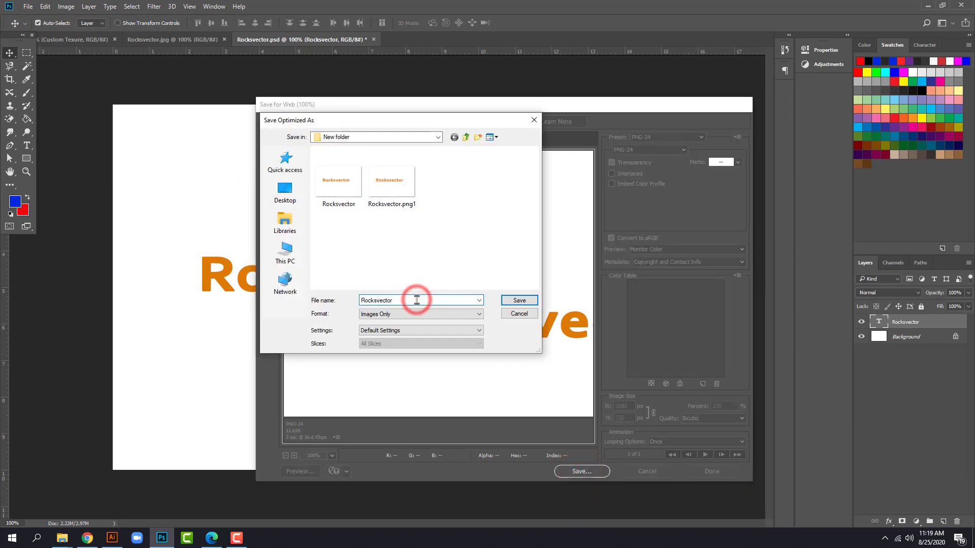
type(".png")
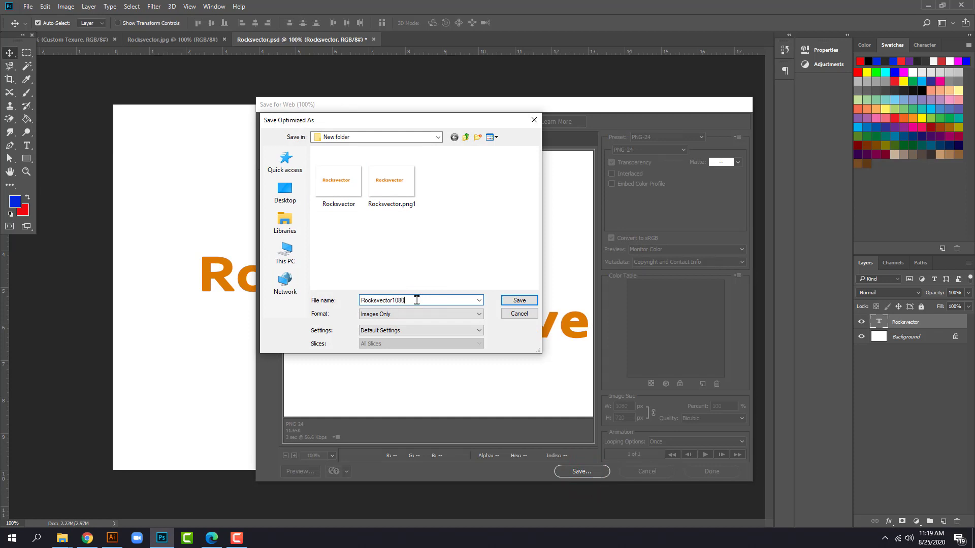
key("Return")
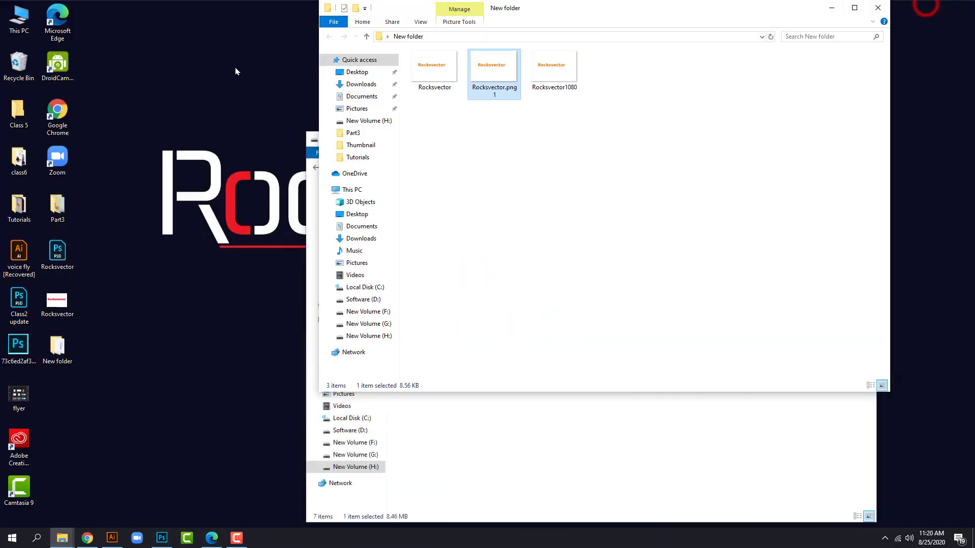
Step: Open the exported Rocksvector1080 image in the Photos viewer and check the sharpness of its lettering
double_click(559, 71)
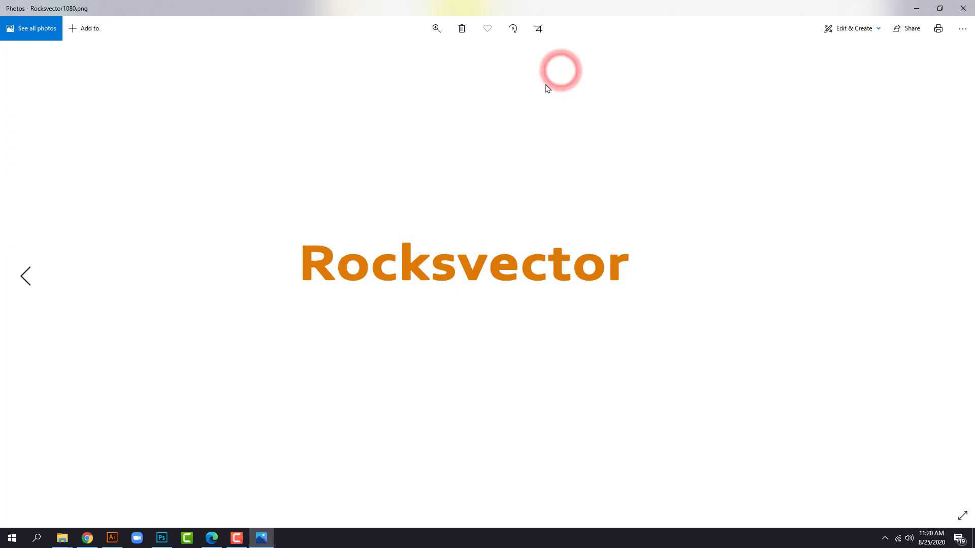
left_click(429, 35)
left_click(389, 54)
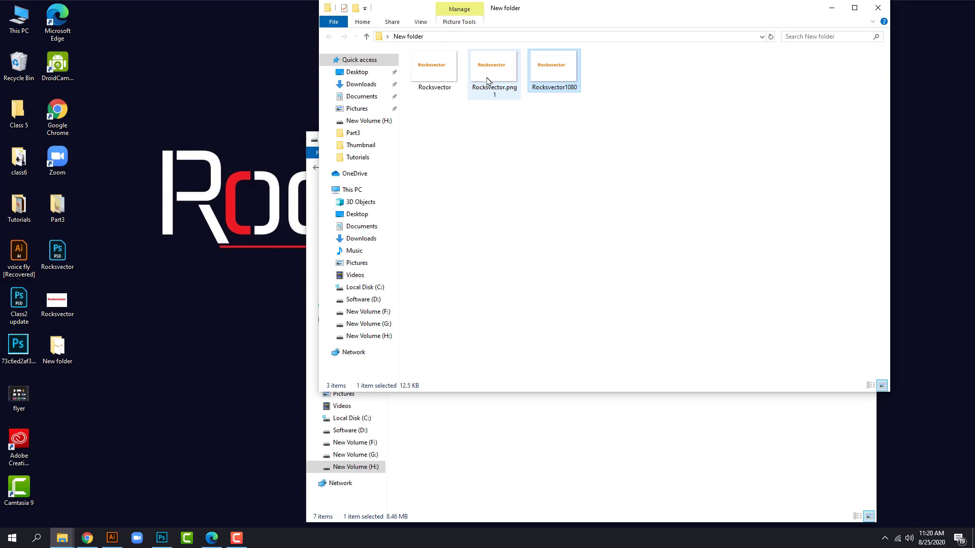
Step: Examine the lettering of Rocksvector.png1 enlarged in the Photos viewer for comparison, and close the viewer and New folder
left_click(489, 76)
double_click(490, 77)
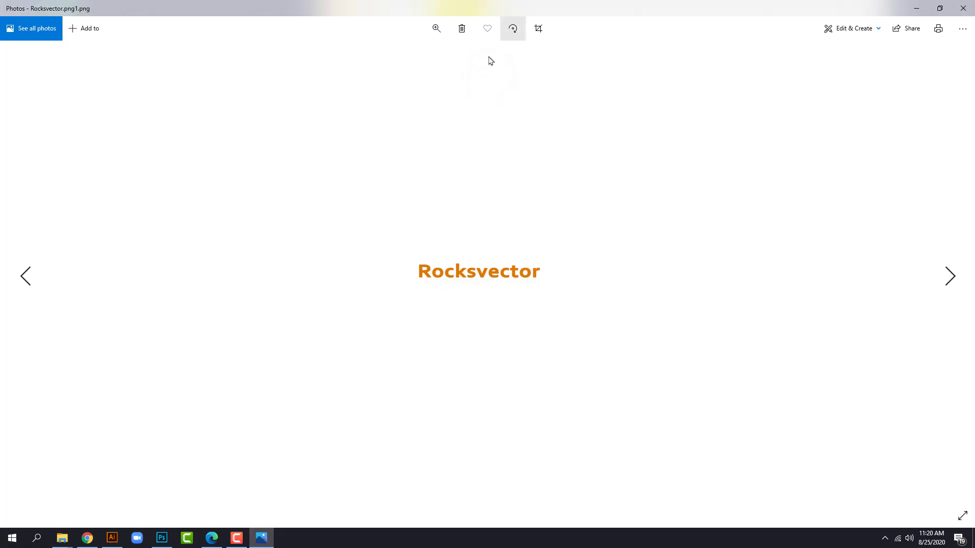
left_click(437, 29)
left_click_drag(400, 56, 447, 65)
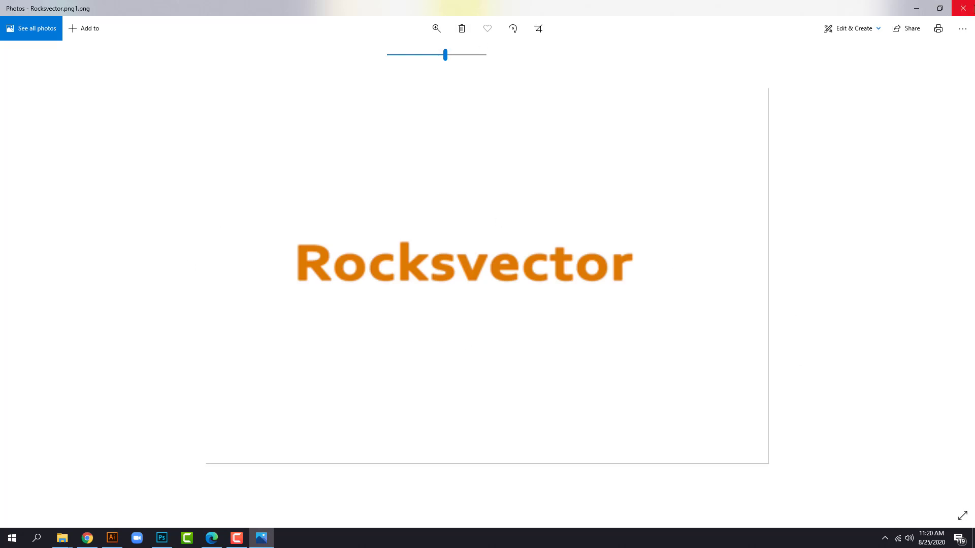
left_click(969, 6)
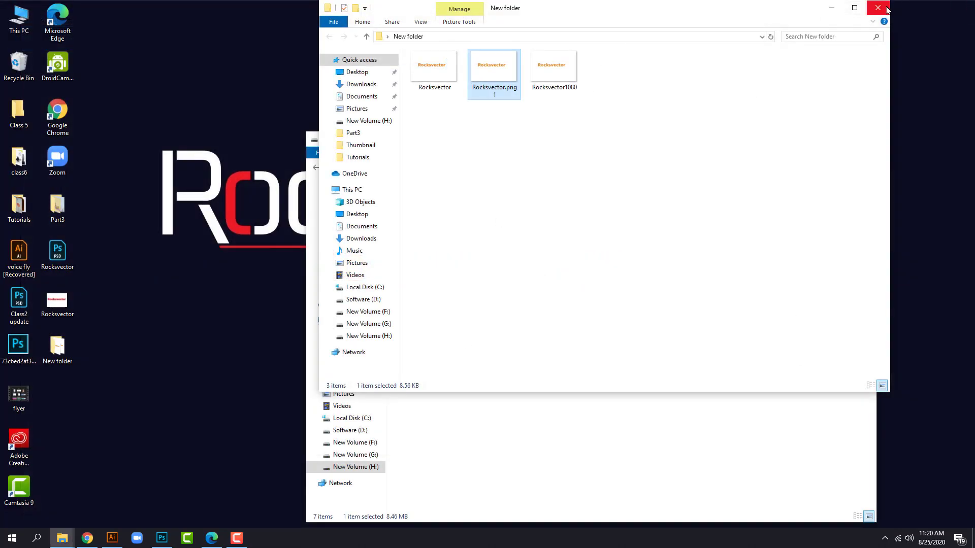
left_click(885, 7)
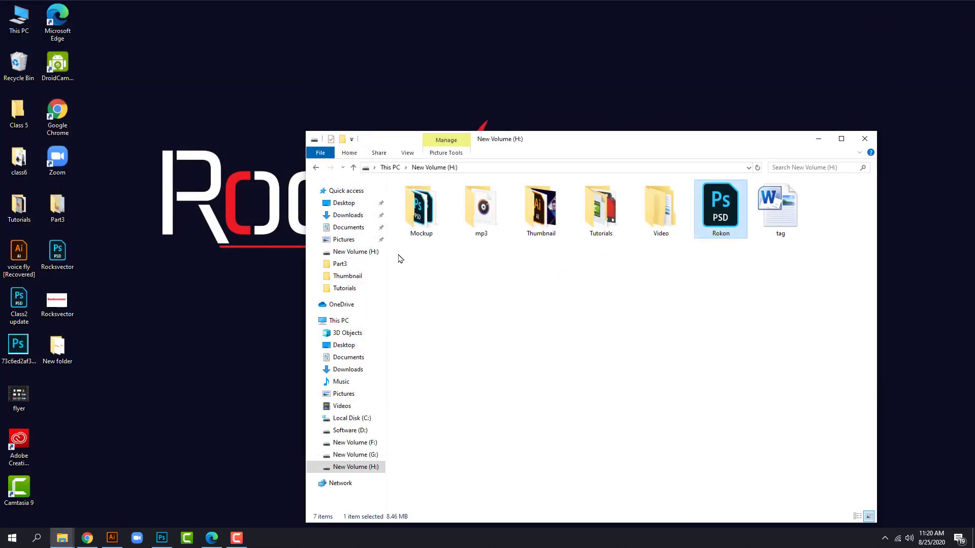